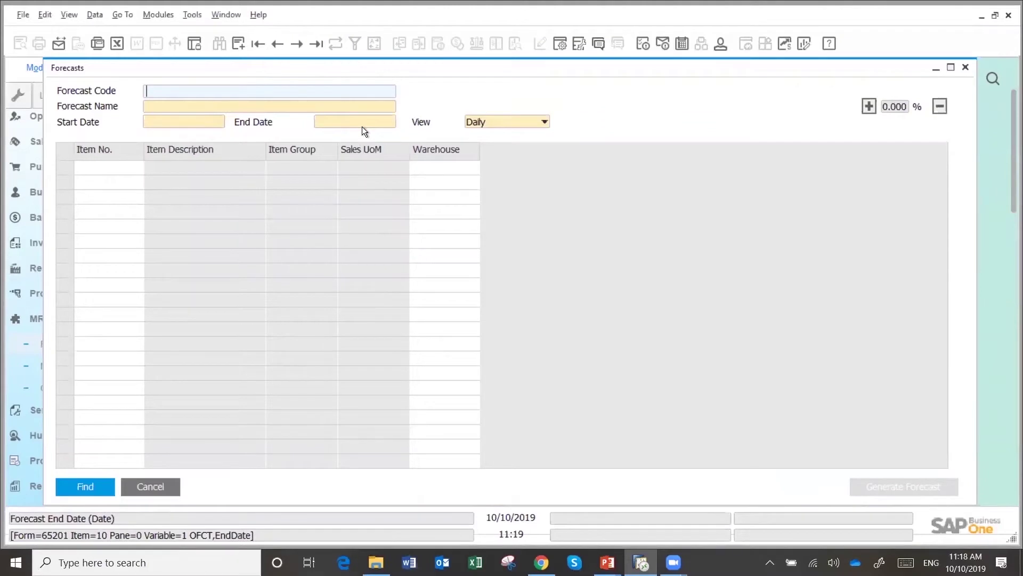
Look up all sales forecasts with the wildcard * and open forecast 2019-Q2-Q4.
left_click(79, 487)
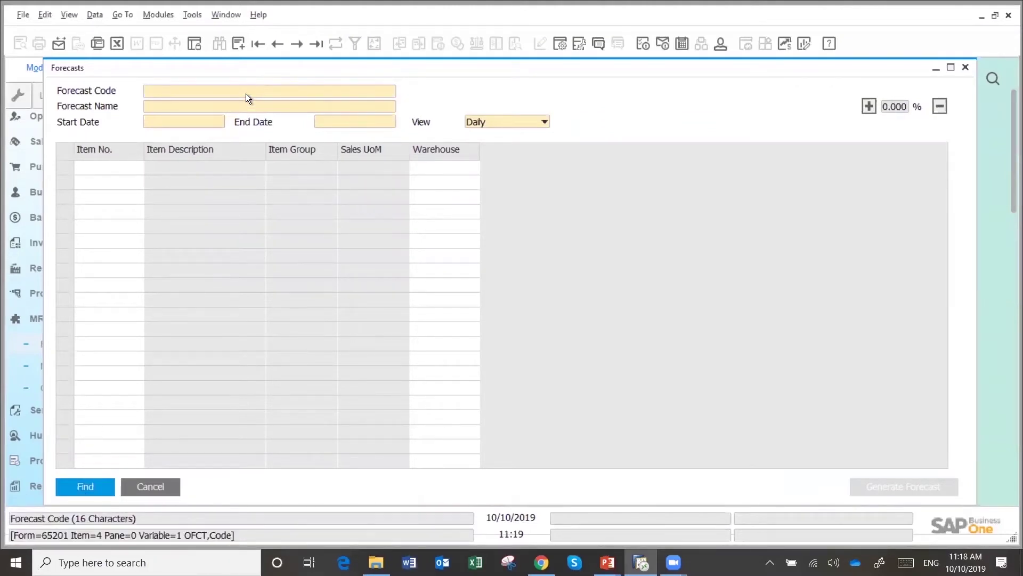
type("*")
key("Tab")
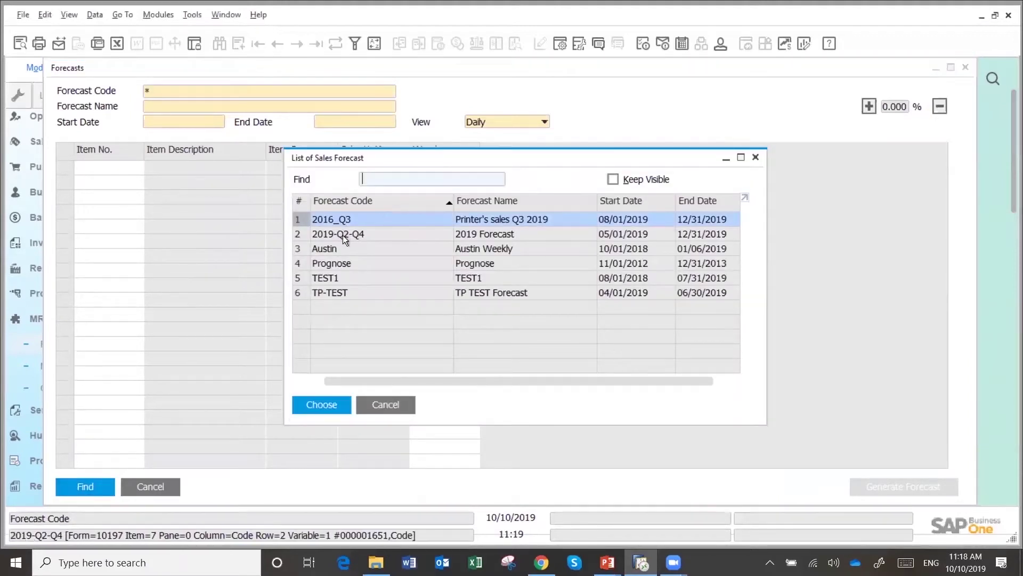
double_click(344, 235)
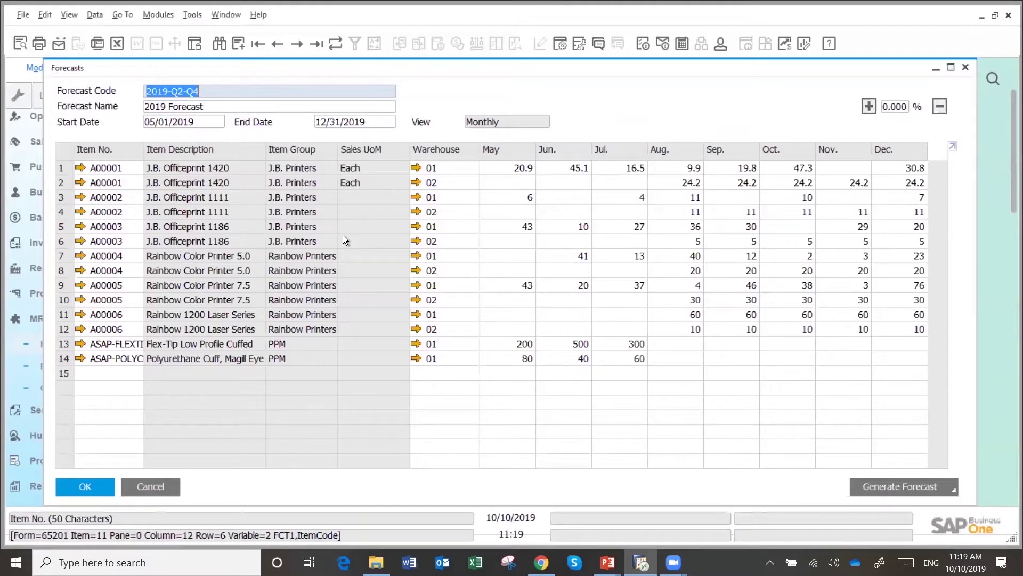
Copy the whole forecast table and paste it into a new blank Excel workbook starting at A1.
right_click(568, 169)
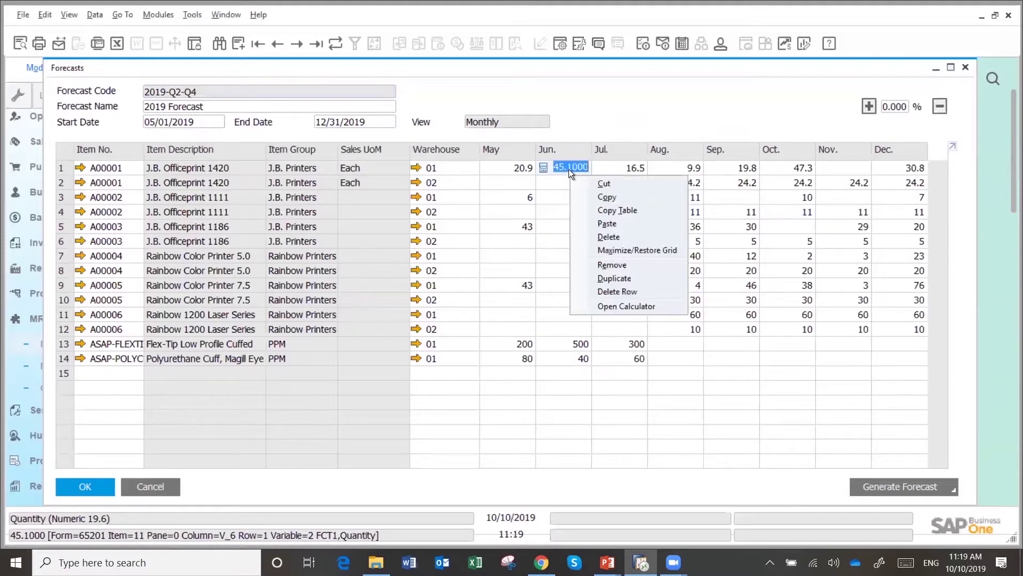
left_click(634, 210)
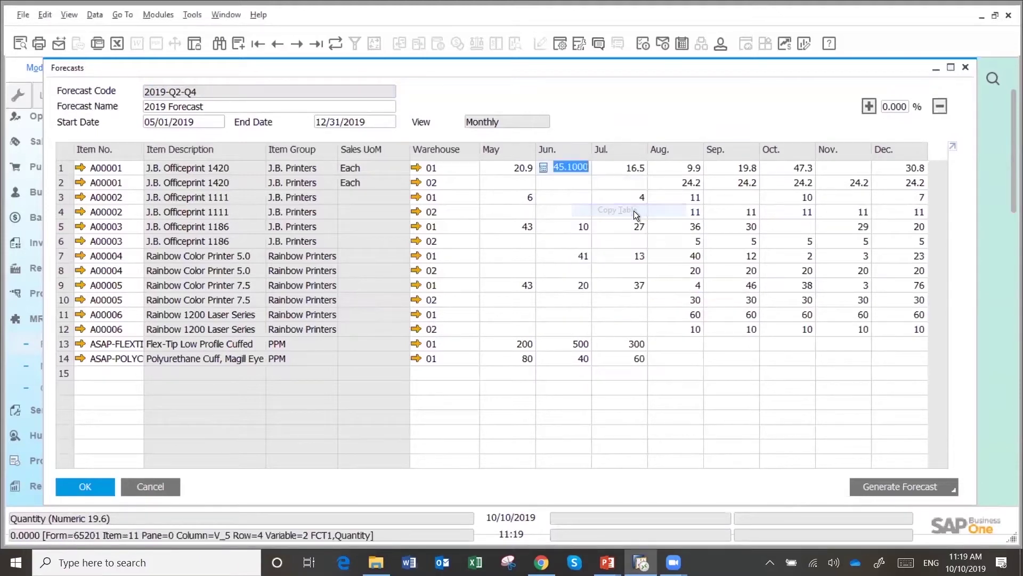
left_click(475, 563)
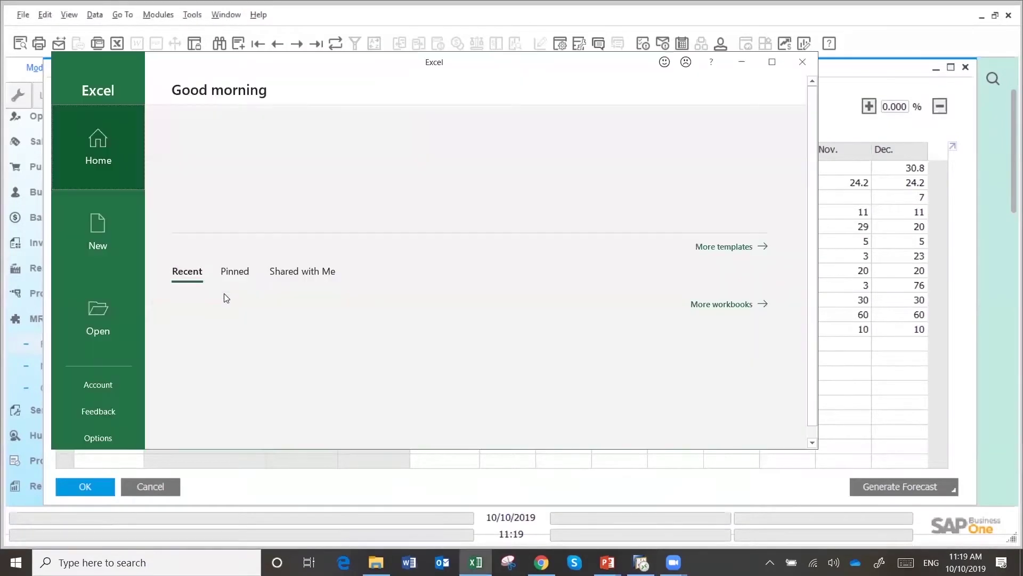
left_click(94, 236)
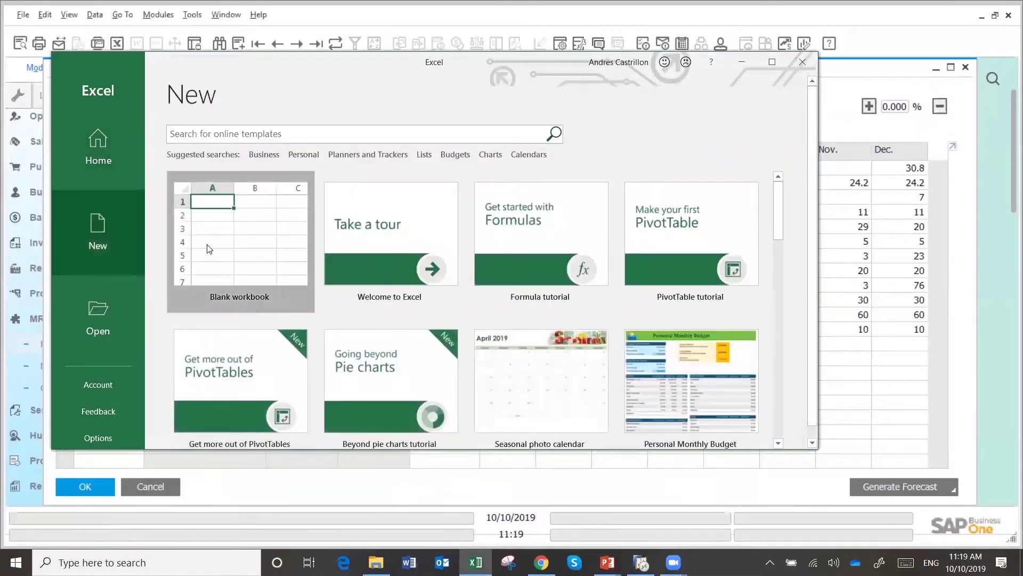
left_click(207, 245)
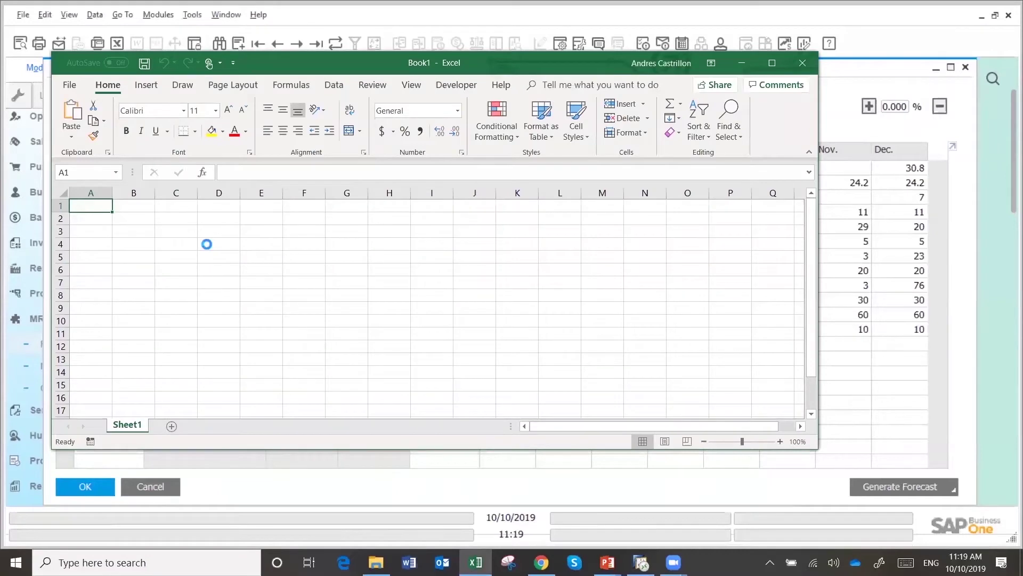
key("ctrl+v")
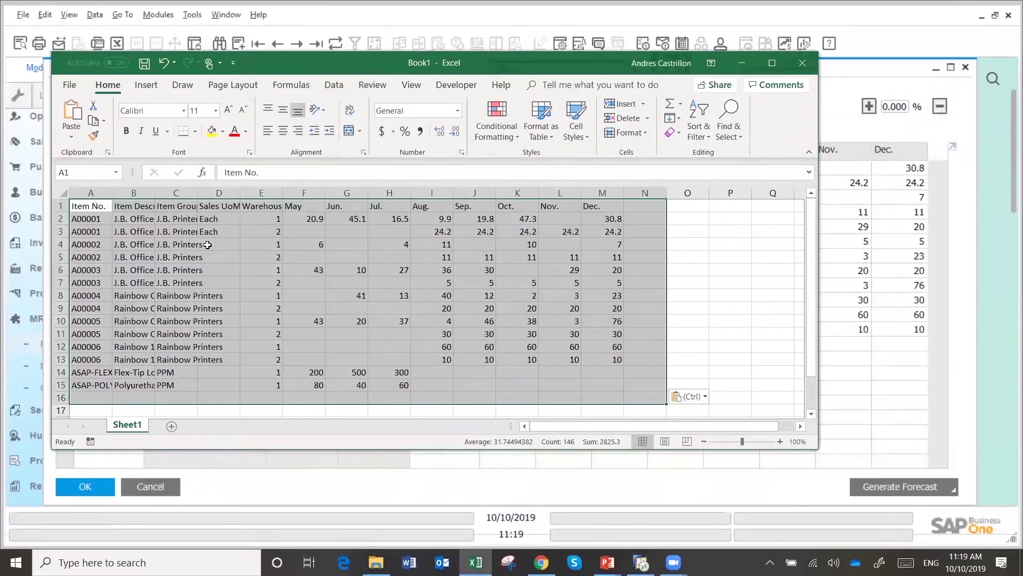
In the worksheet, set item A00001 in warehouse 1 to 25 for May, 18 for July and 50 for November.
left_click(313, 219)
type("25")
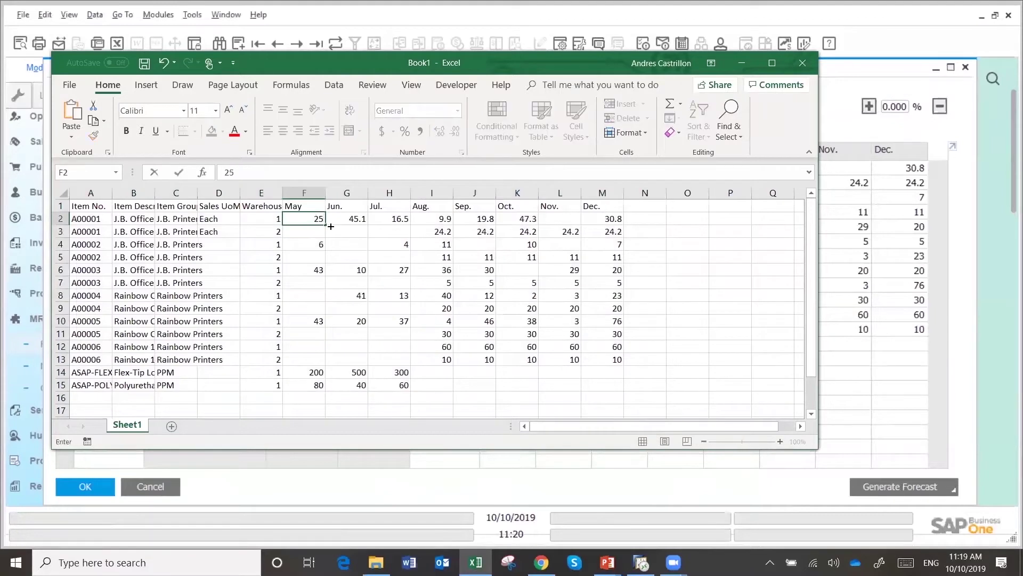
left_click(404, 221)
type("1")
key("XF86AudioMute")
type("8")
key("Tab")
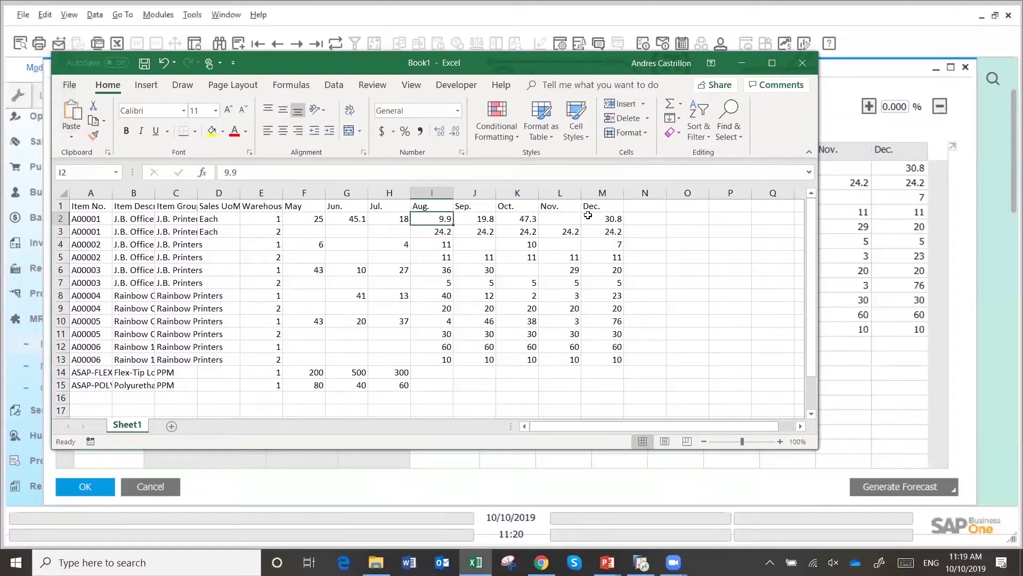
left_click(559, 219)
type("50")
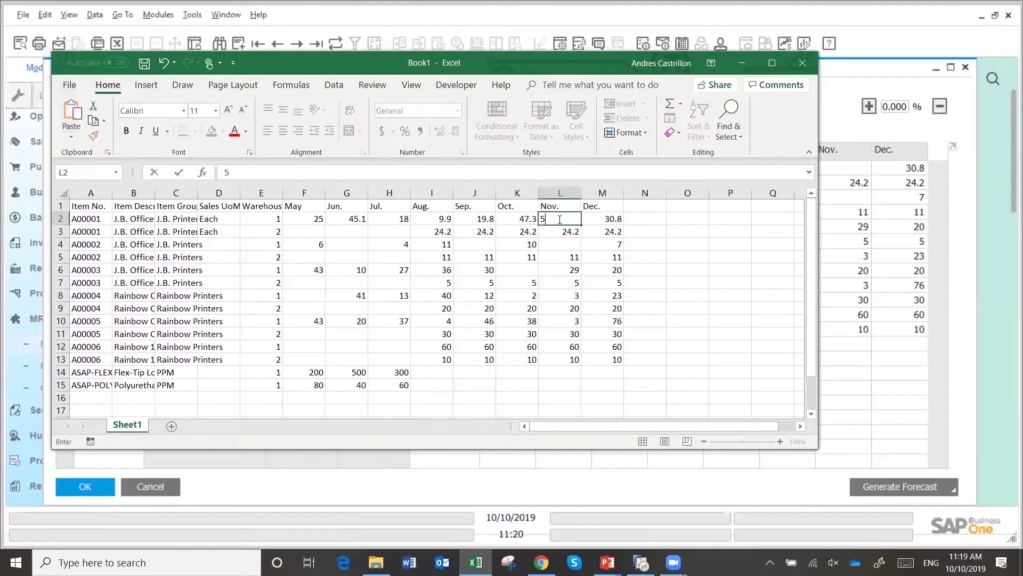
left_click(556, 234)
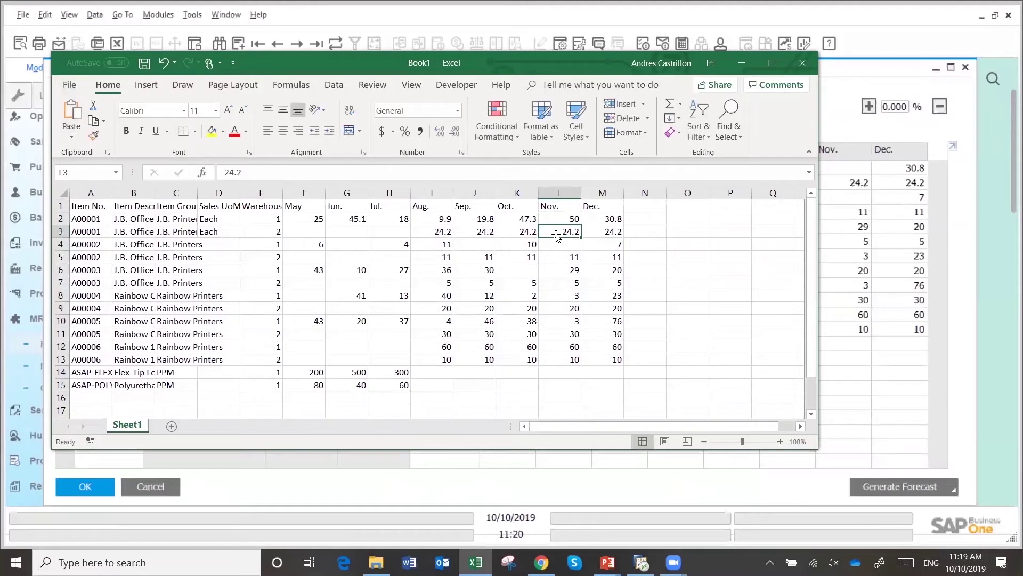
Paste Excel's header and first item row into row 15 of the SAP Business One forecast as contents with headers, and try to save it.
left_click_drag(81, 208, 604, 219)
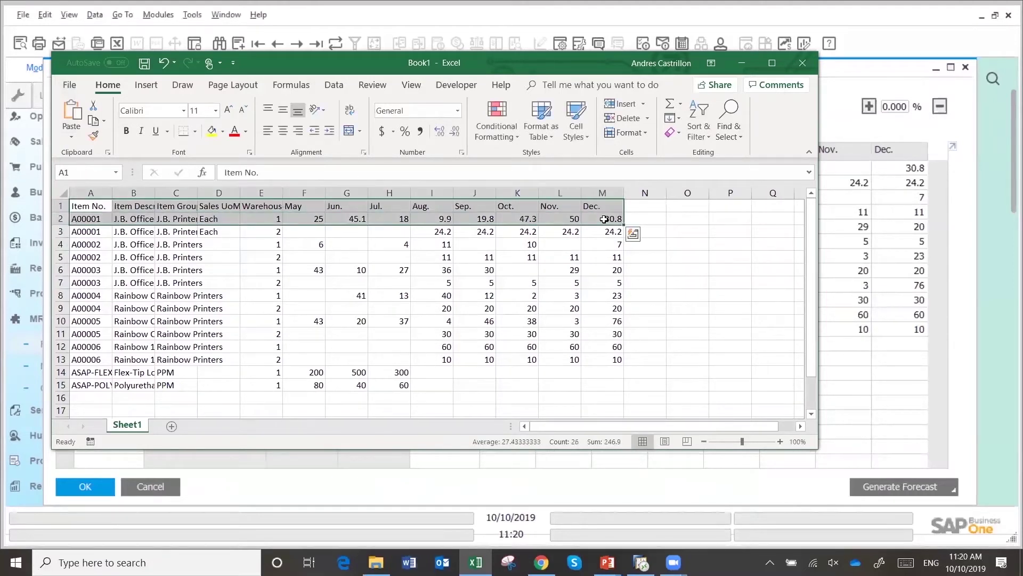
key("ctrl+c")
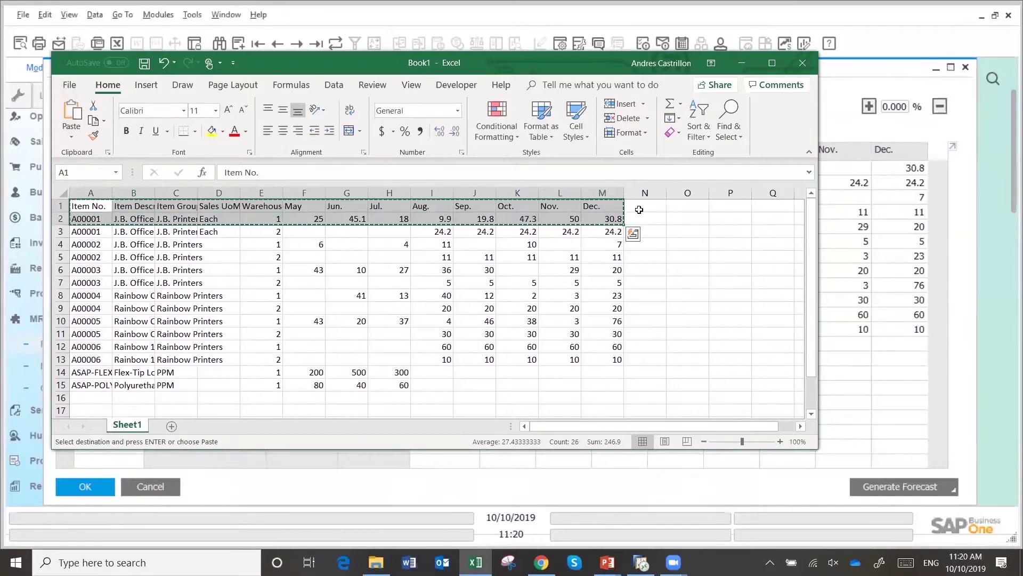
key("alt+Tab")
right_click(112, 372)
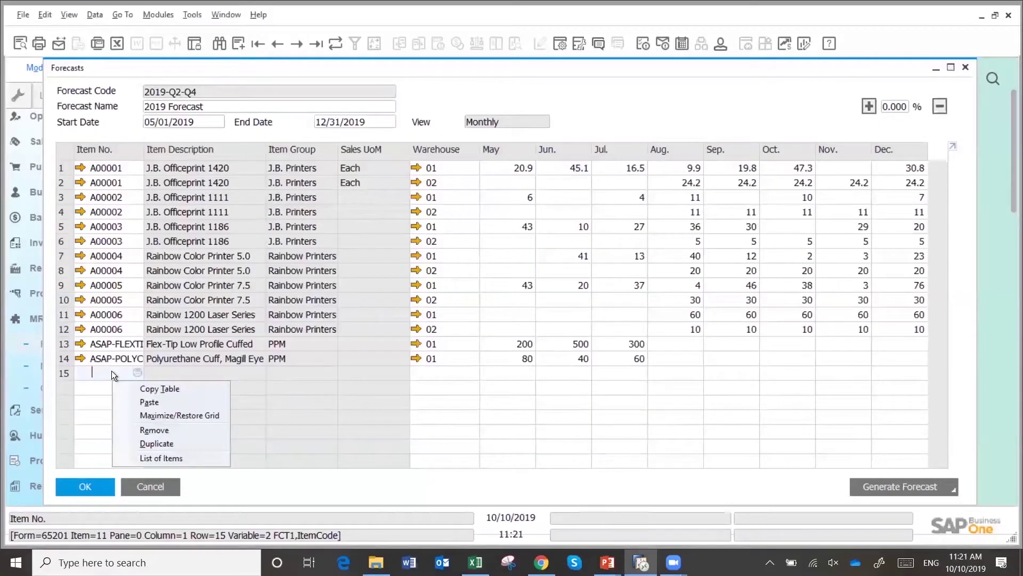
left_click(149, 402)
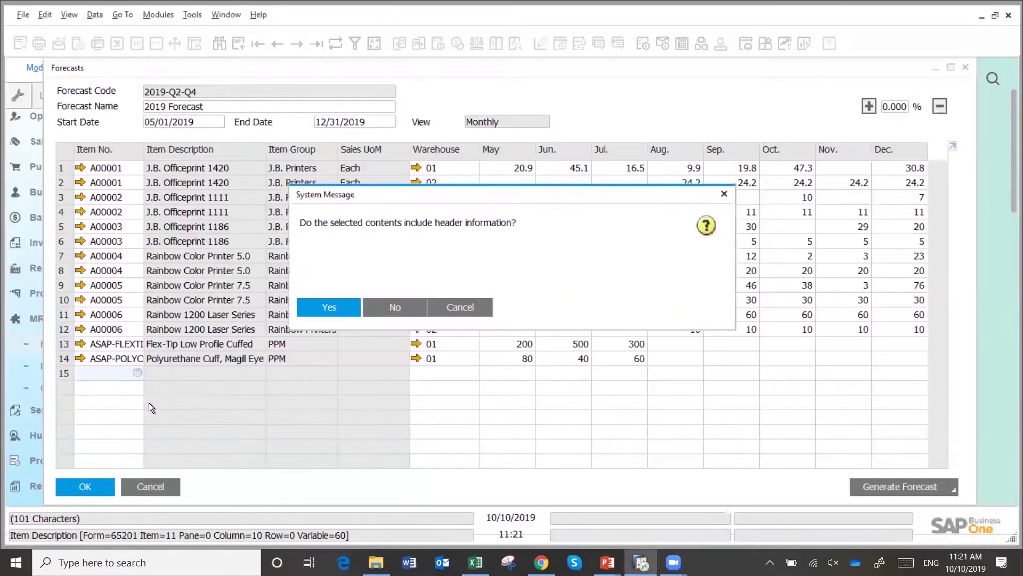
left_click(315, 307)
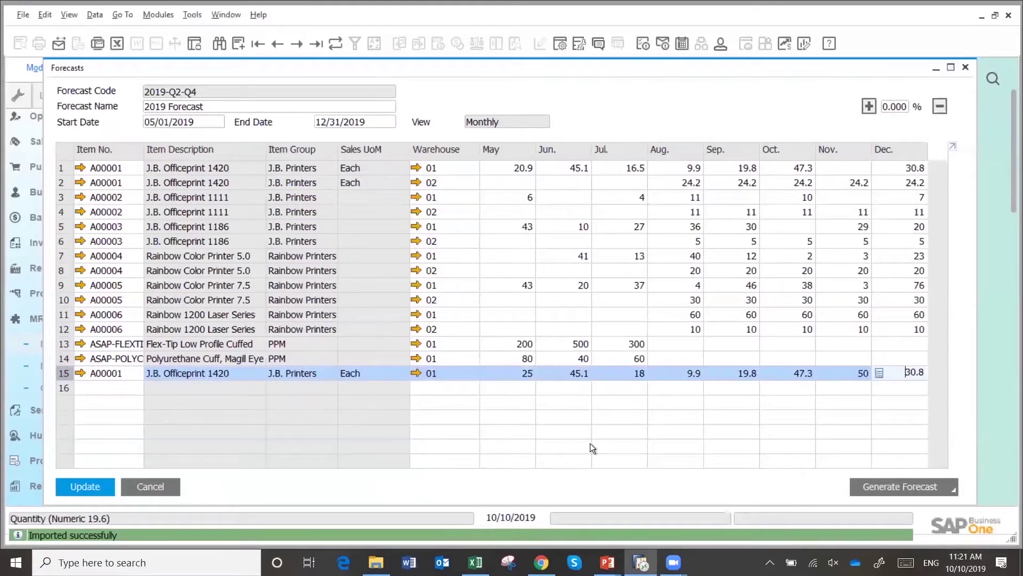
left_click(94, 488)
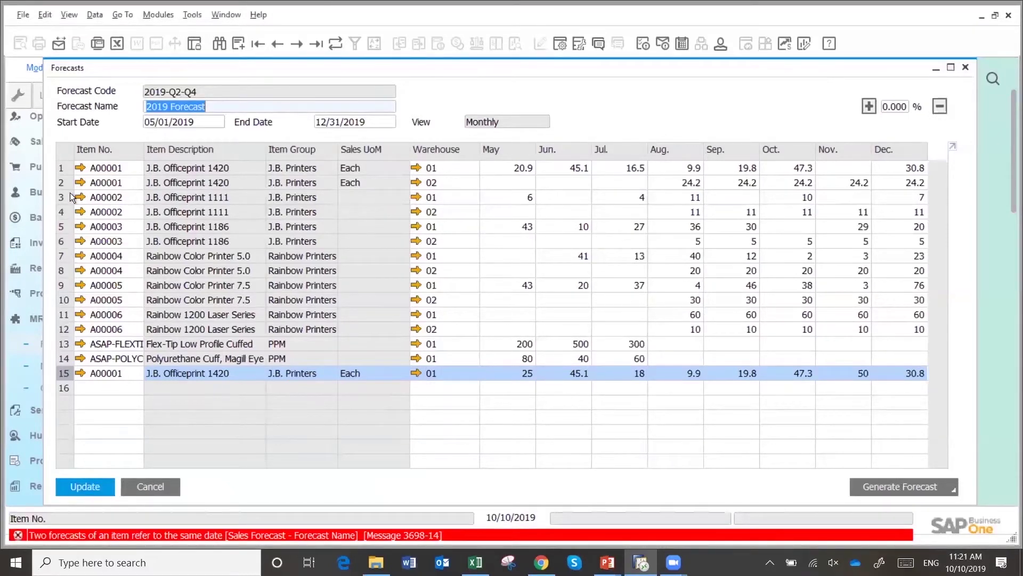
Remove the open 2019-Q2-Q4 forecast and accept its irreversible deletion.
left_click(63, 167)
right_click(63, 167)
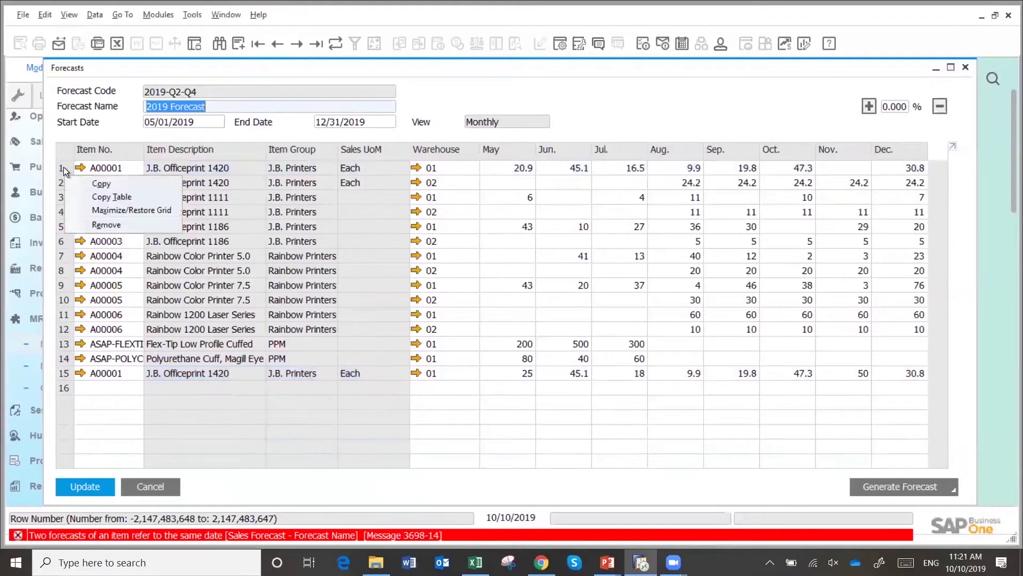
left_click(105, 224)
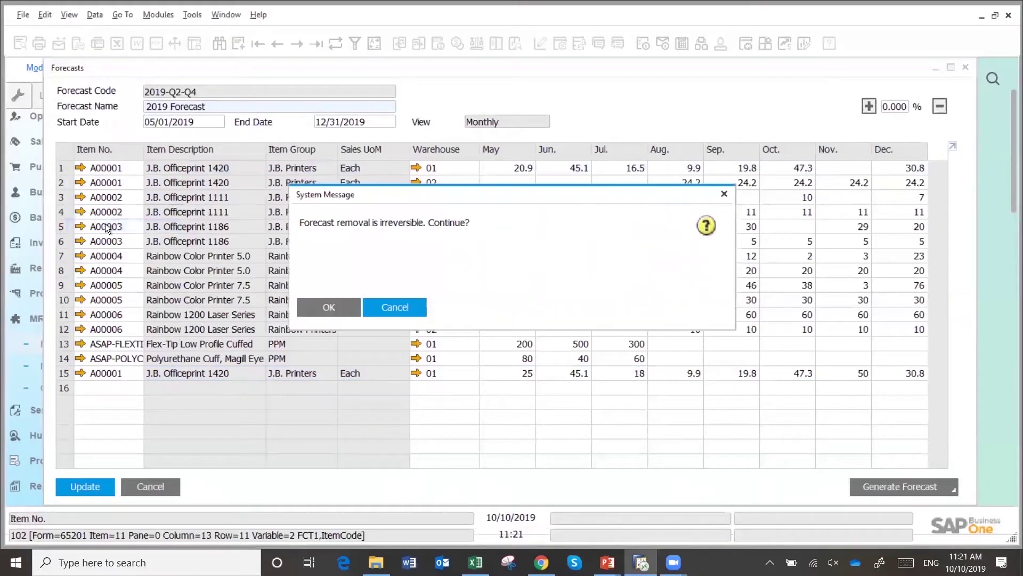
left_click(327, 304)
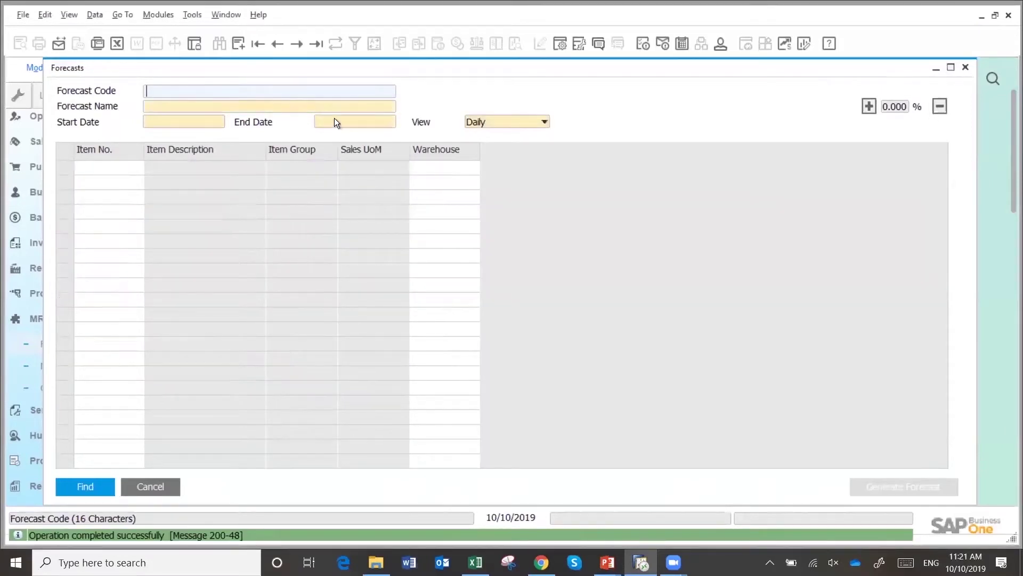
Search the remaining sales forecasts with the wildcard * and open forecast 2016_Q3.
left_click(315, 46)
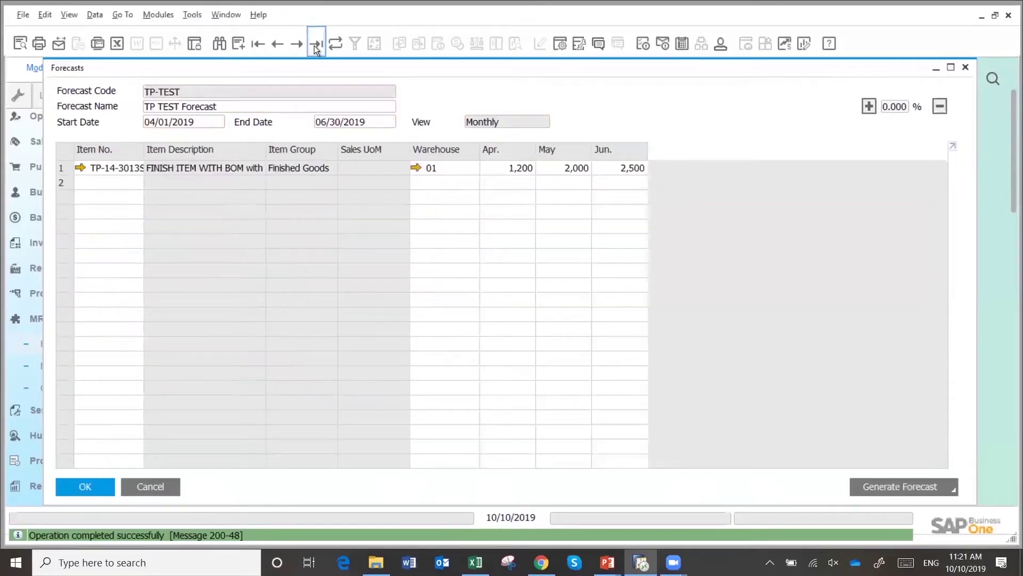
left_click(219, 43)
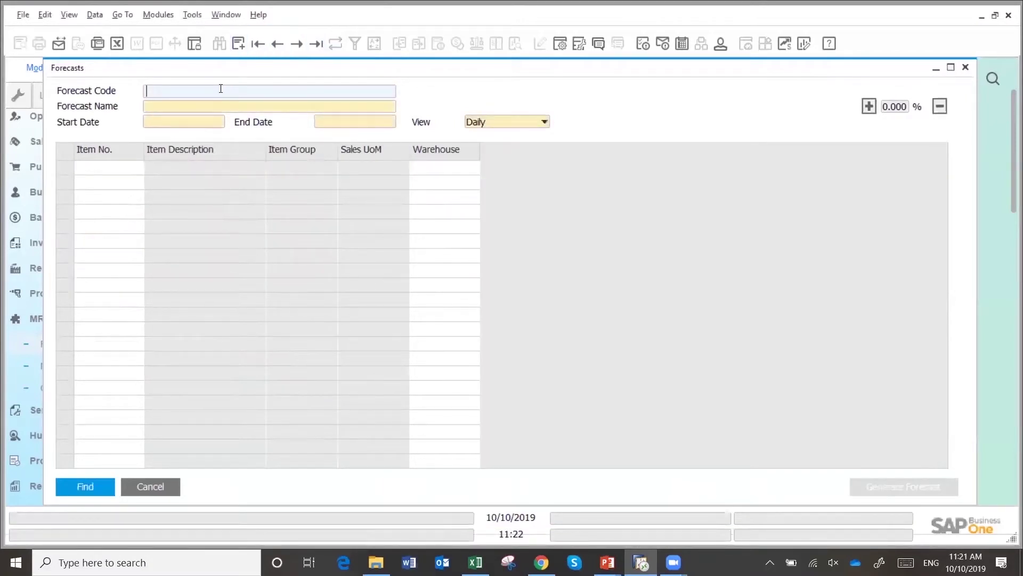
type("*")
key("Return")
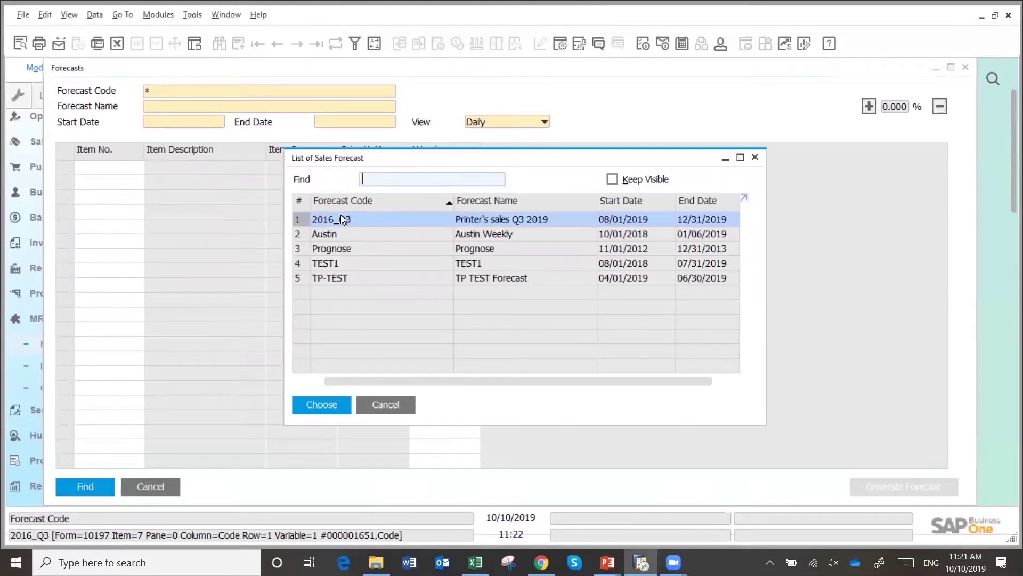
double_click(341, 218)
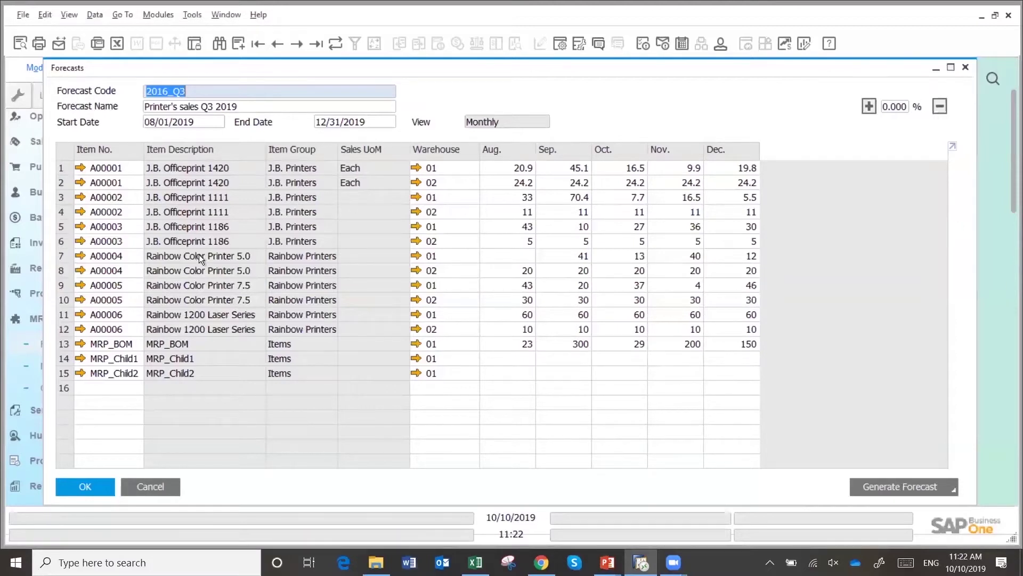
Increase the forecast quantities of rows 1 to 3 by 10%.
left_click(66, 168)
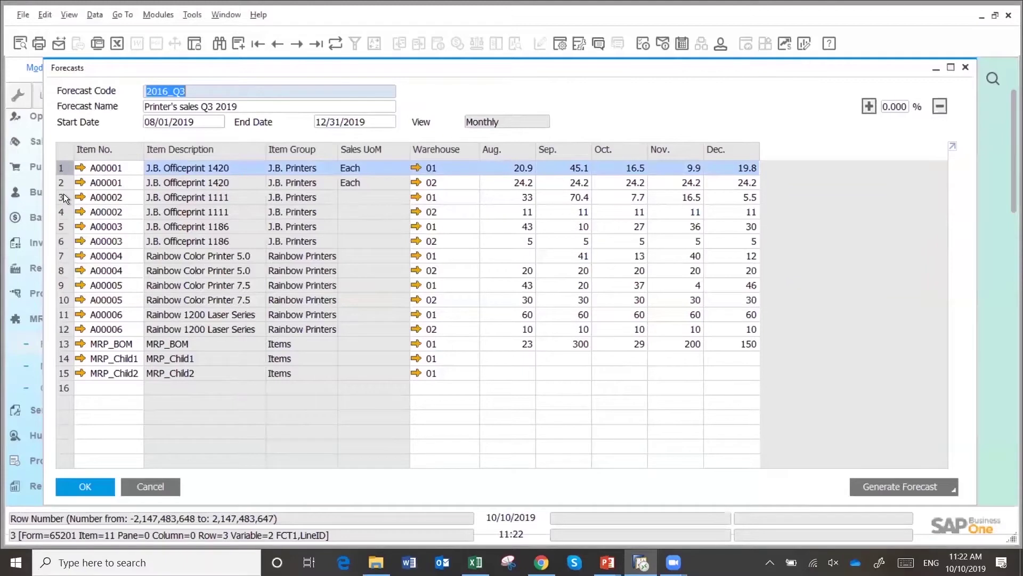
left_click(64, 199, "shift")
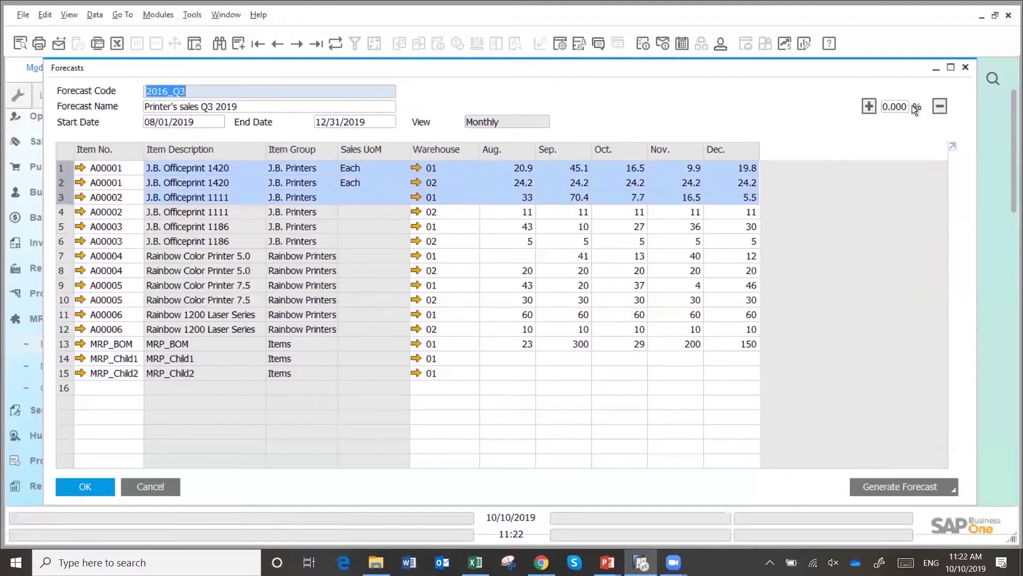
left_click(895, 106)
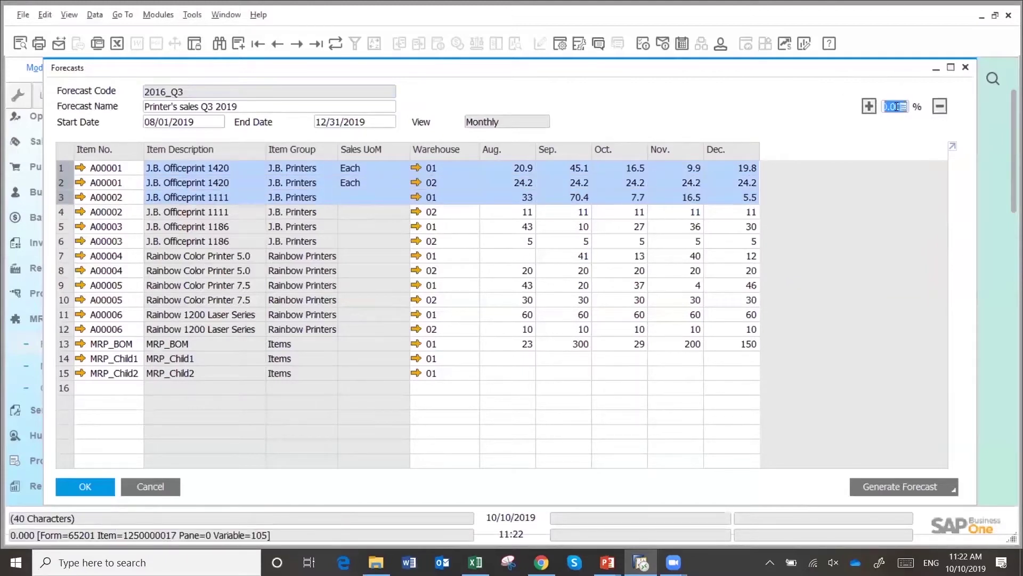
type("5")
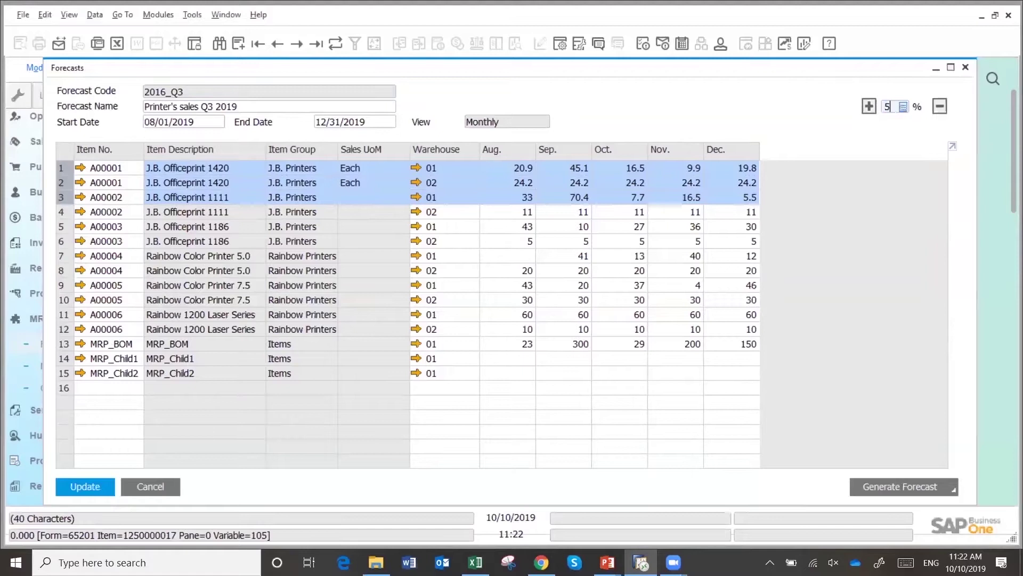
left_click(868, 107)
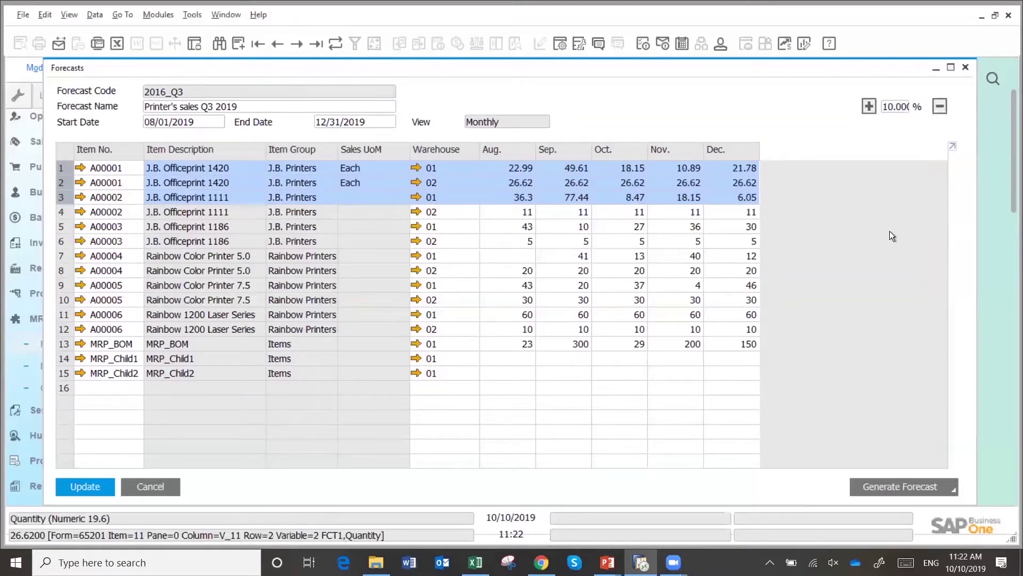
left_click(741, 226)
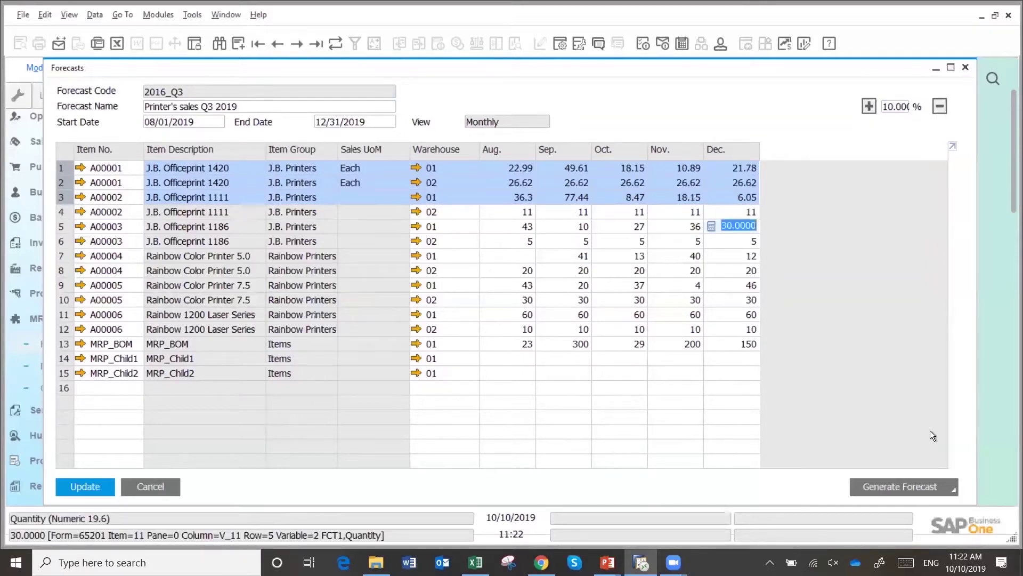
Start a basic forecast generation for the item range A00001 to A00006.
left_click(954, 490)
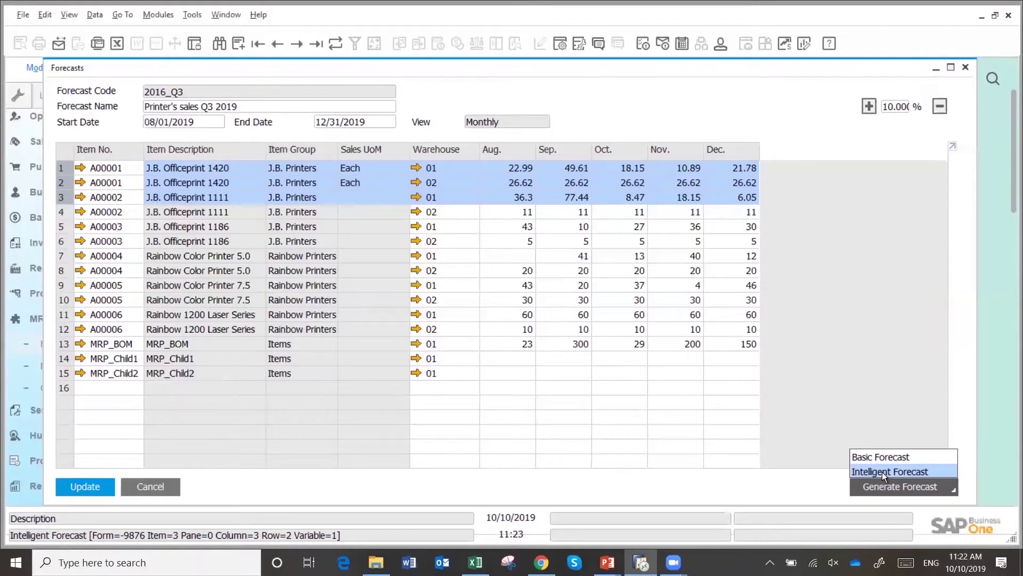
left_click(869, 457)
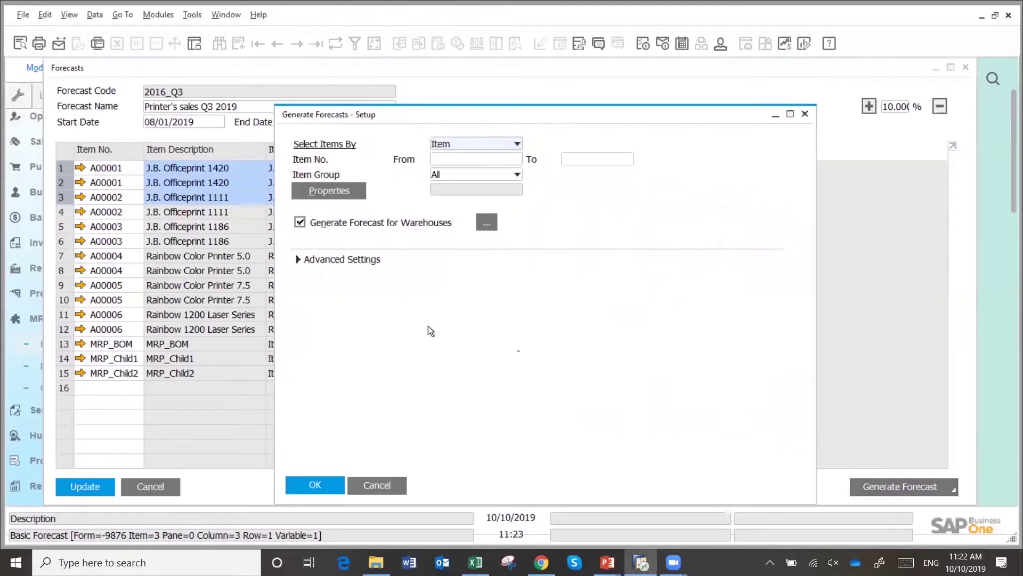
left_click(453, 153)
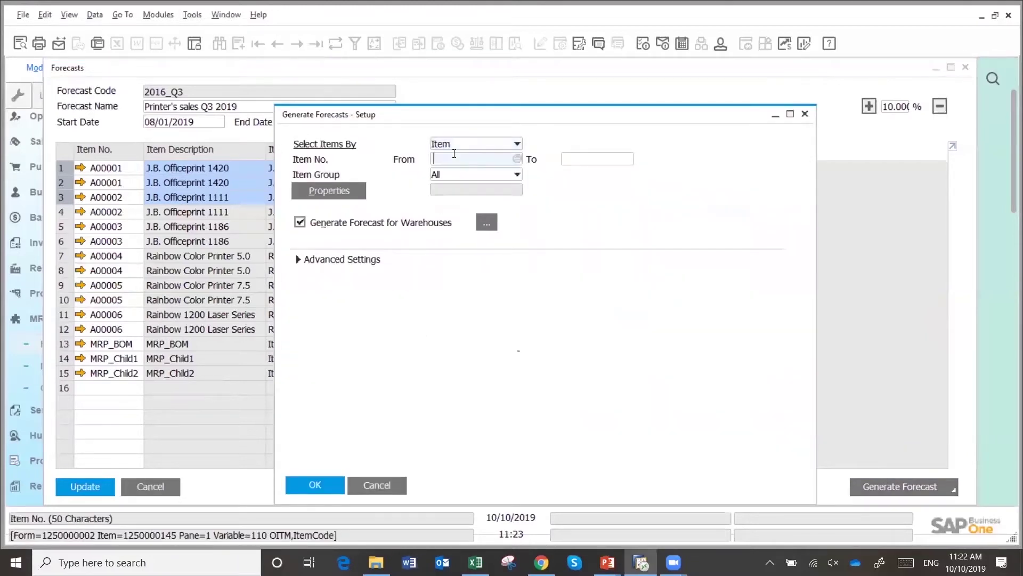
type("A00001")
key("Tab")
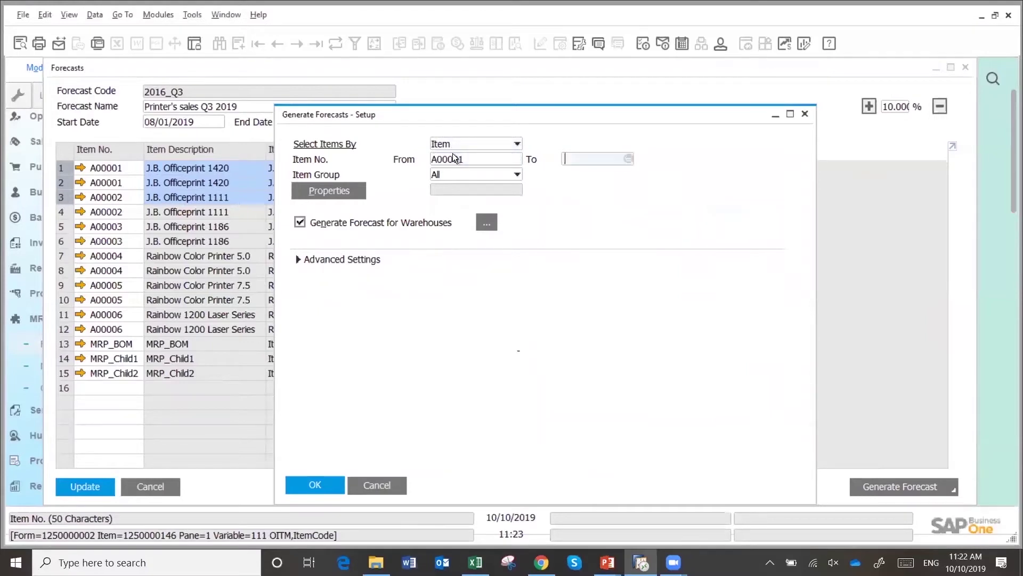
type("A00006")
key("Tab")
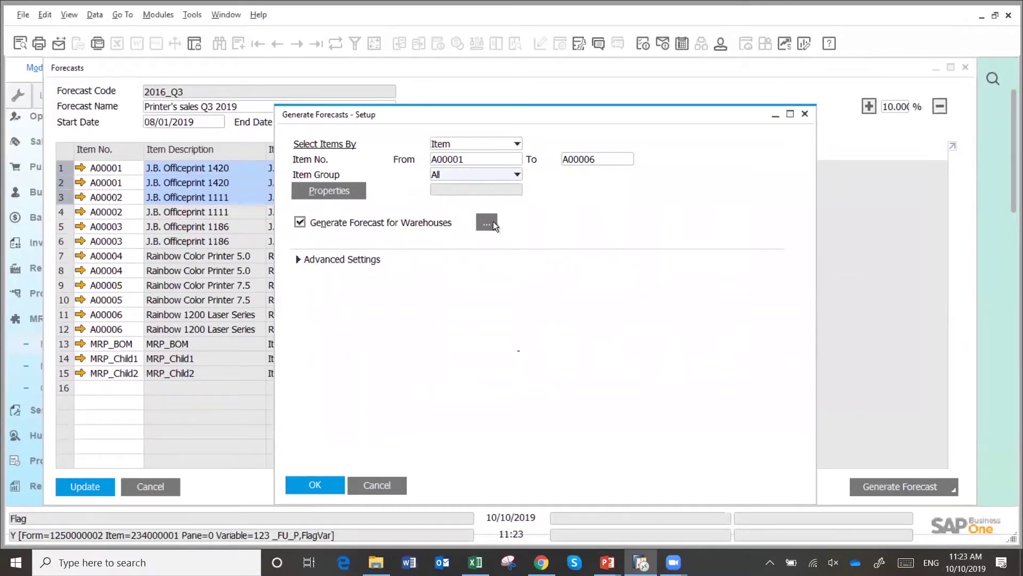
In the advanced settings, base the forecast on sales history using Monthly History, with 01/01/2015 as the history start date.
left_click(299, 261)
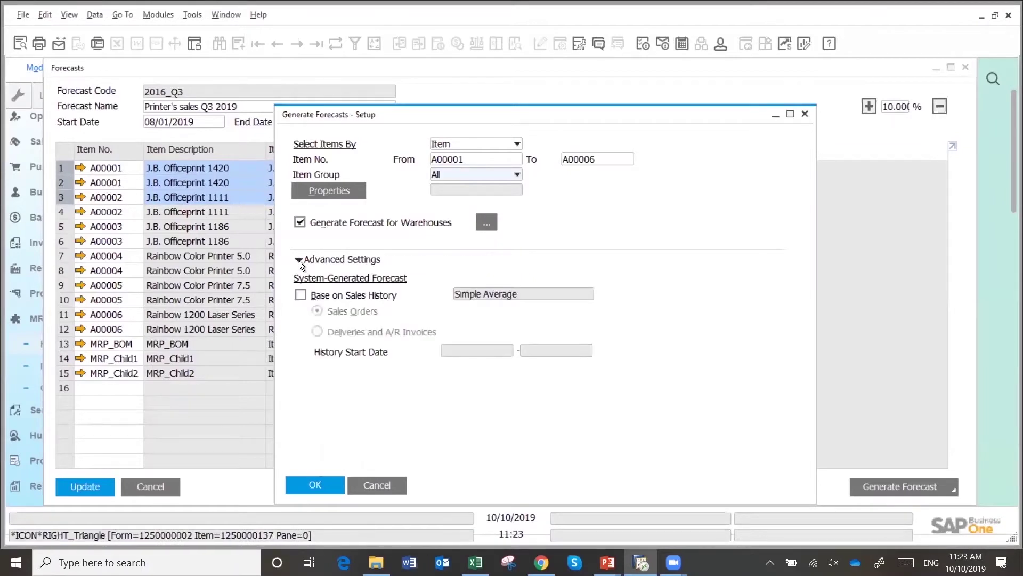
left_click(301, 294)
left_click(389, 297)
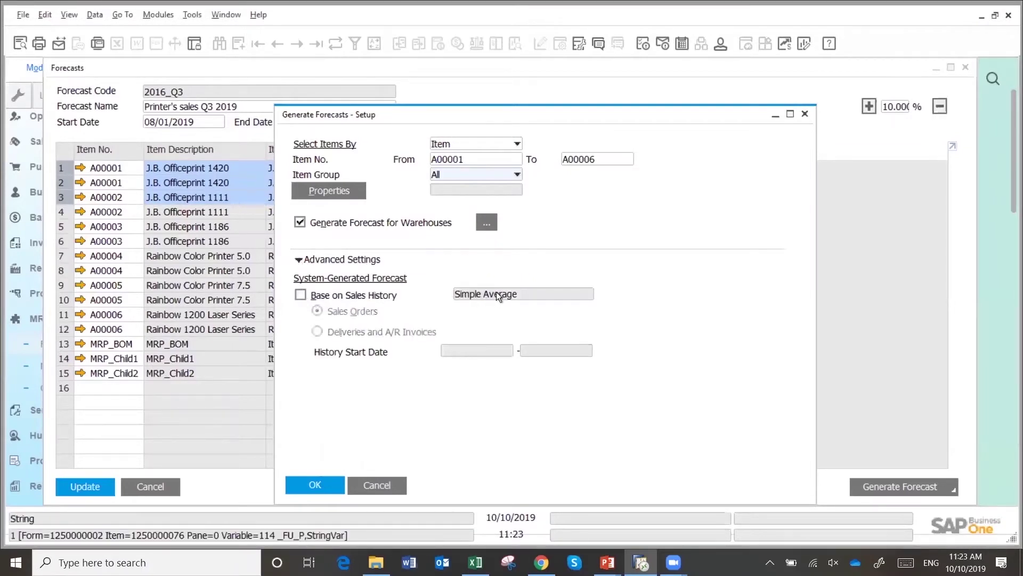
left_click(302, 296)
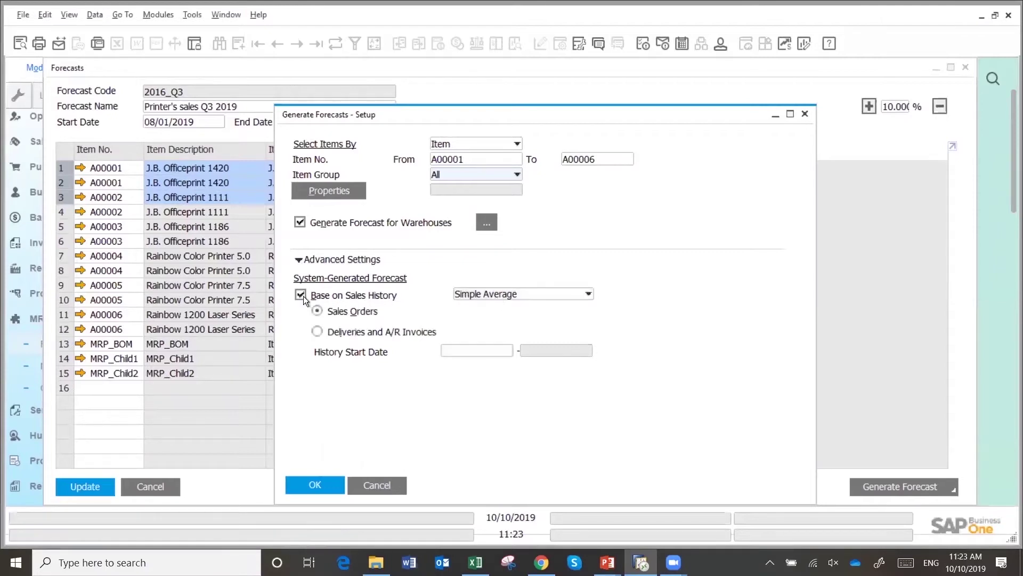
left_click(498, 293)
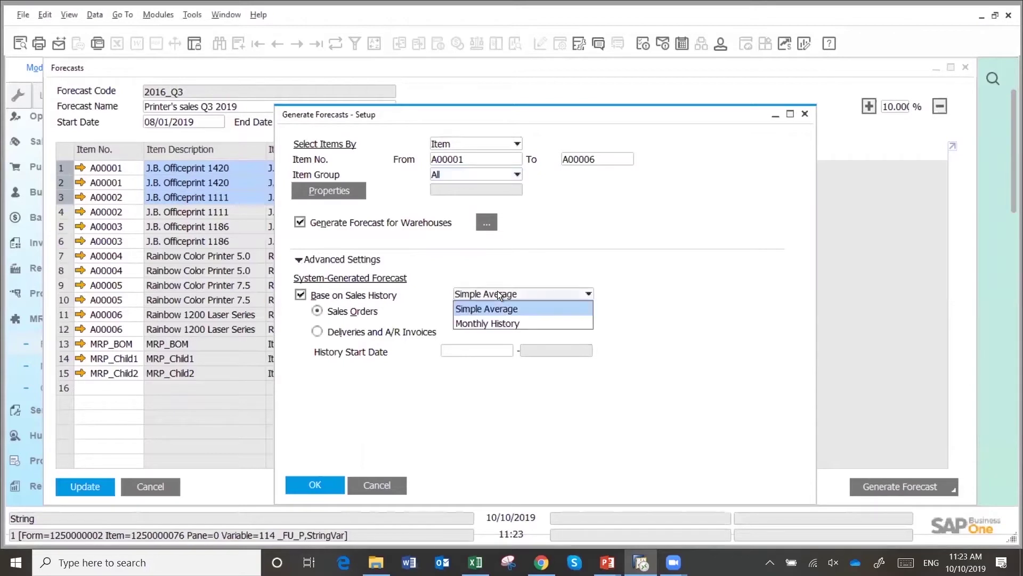
left_click(483, 323)
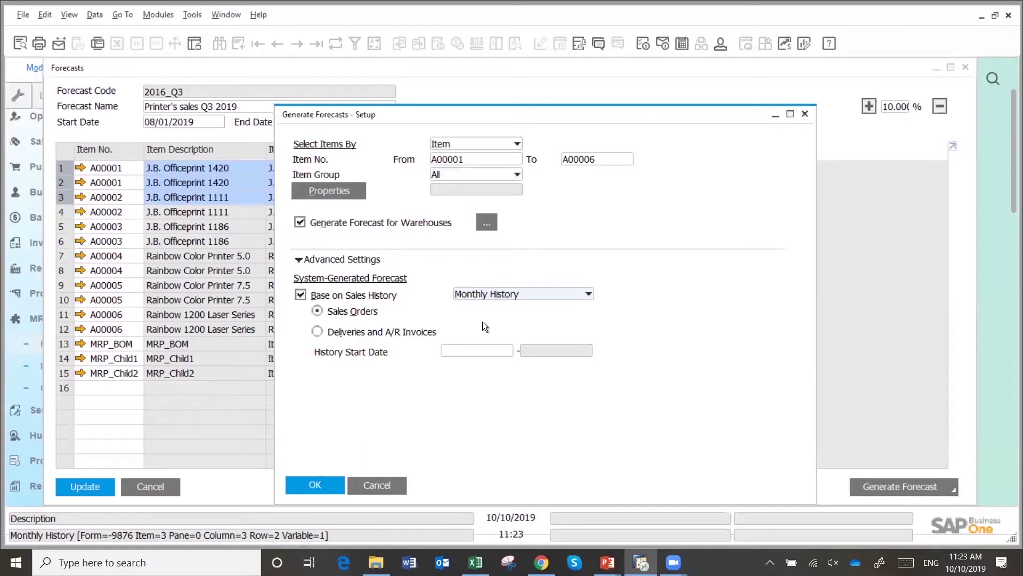
left_click(469, 350)
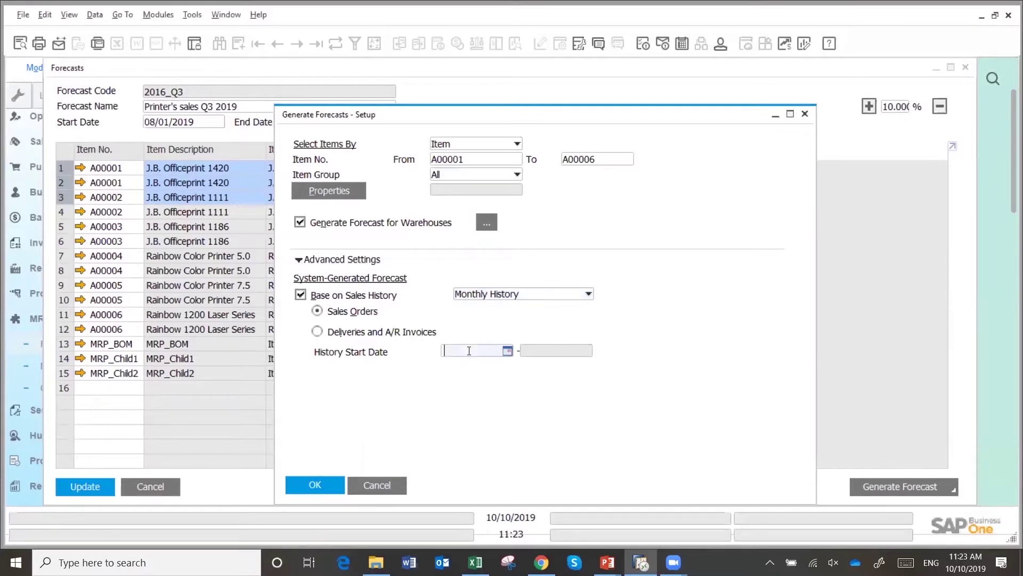
type("010115")
key("Tab")
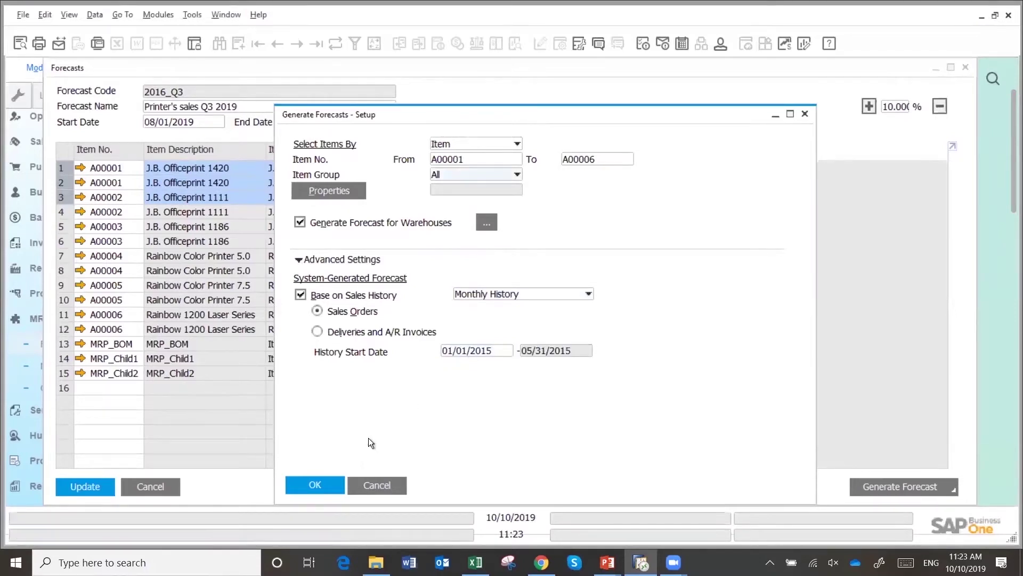
Generate the basic forecast, accept overwriting the items' existing data, and save the updated forecast.
left_click(317, 482)
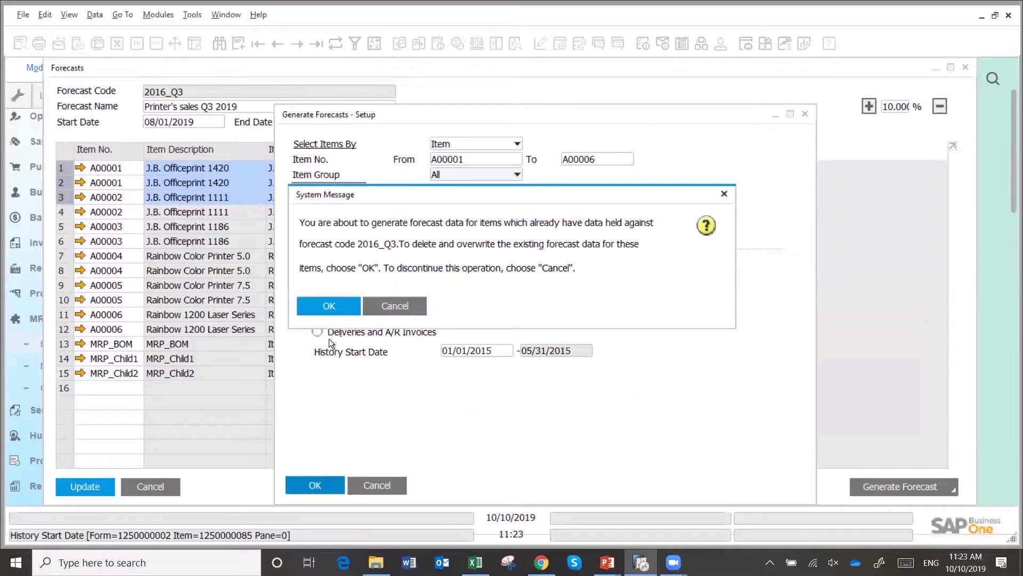
left_click(340, 307)
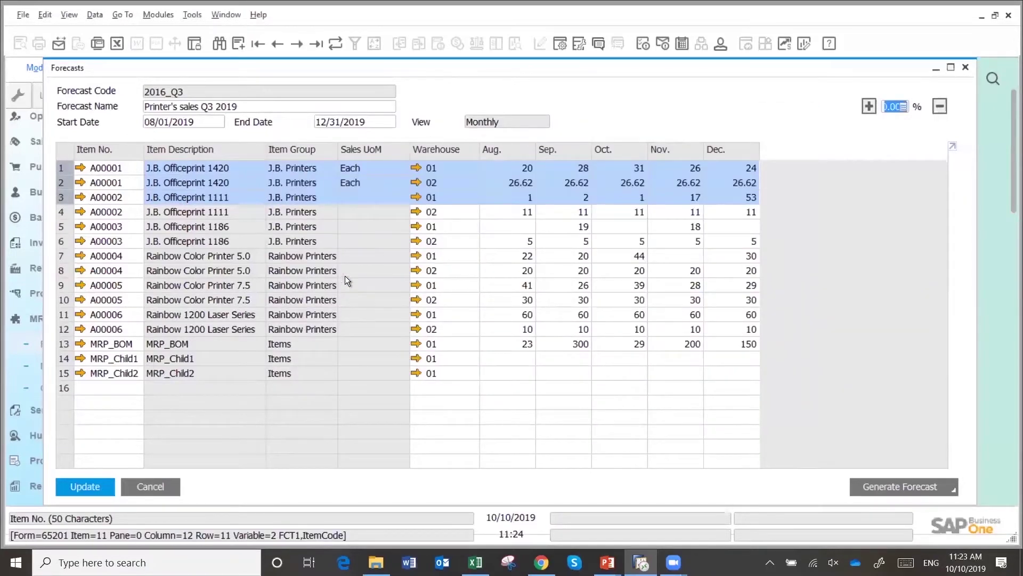
left_click(496, 359)
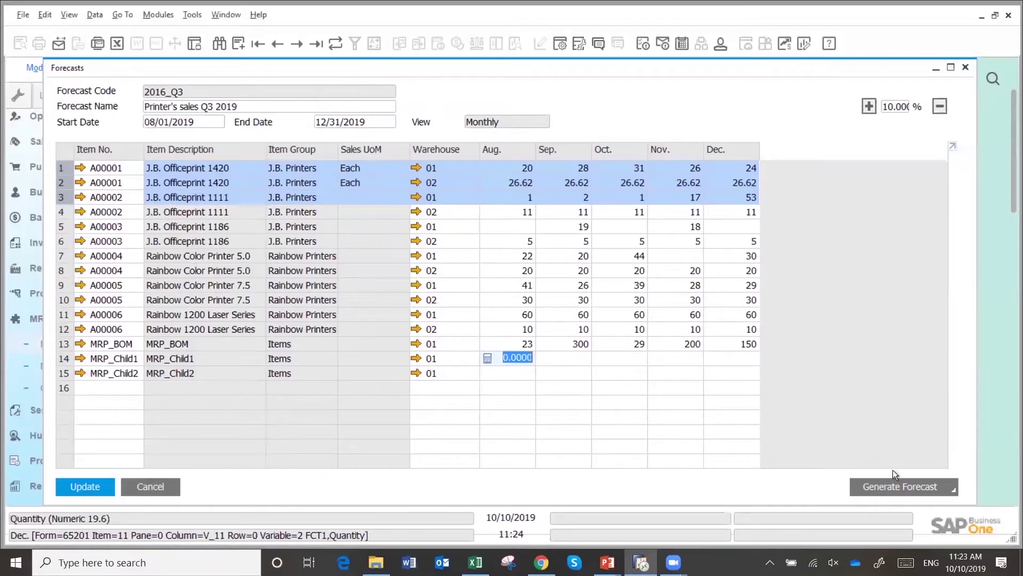
left_click(85, 484)
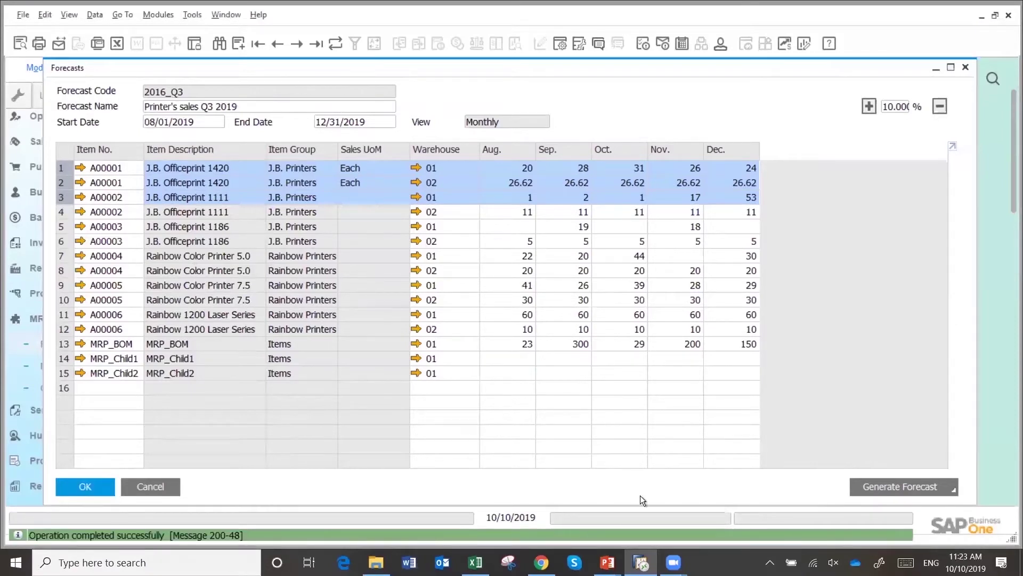
Examine the calculation methods offered for an intelligent forecast, cancel the generation and close the forecast.
left_click(951, 490)
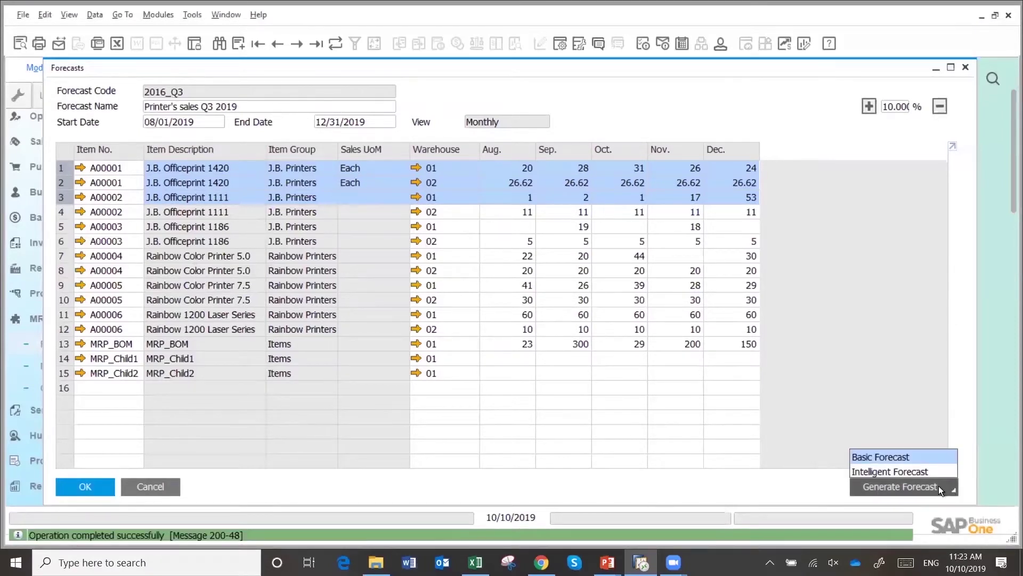
left_click(919, 472)
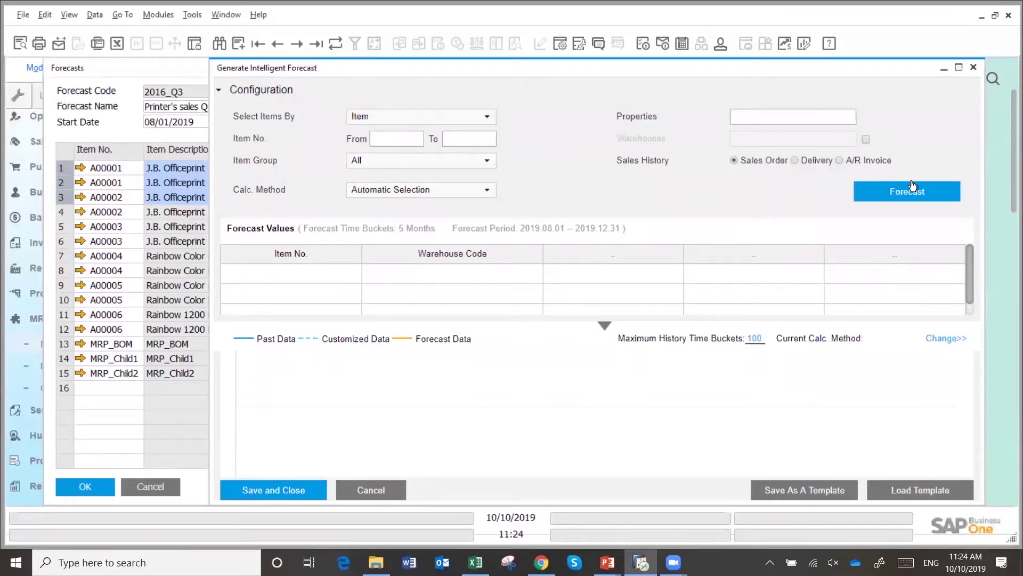
left_click(489, 190)
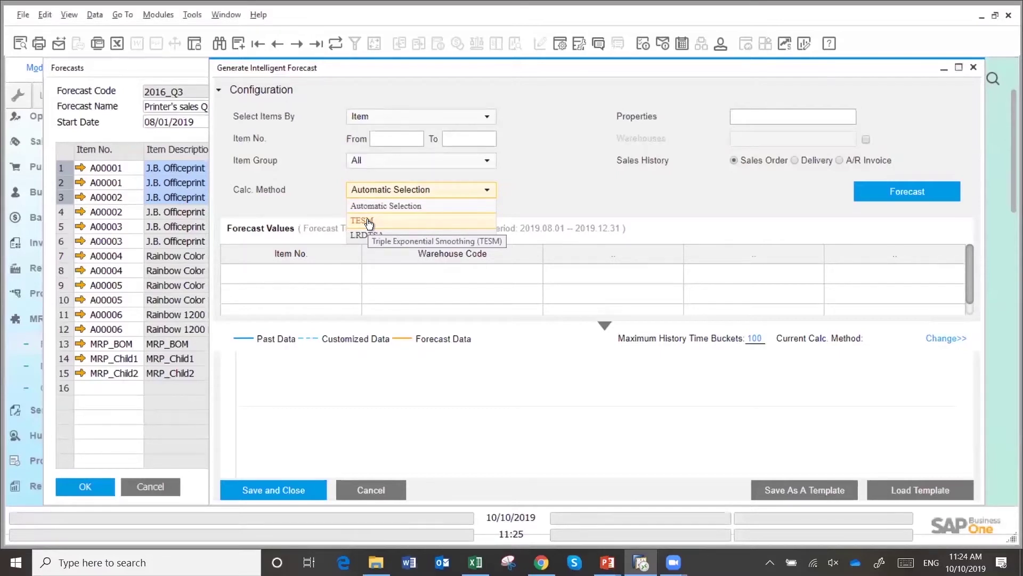
left_click(364, 493)
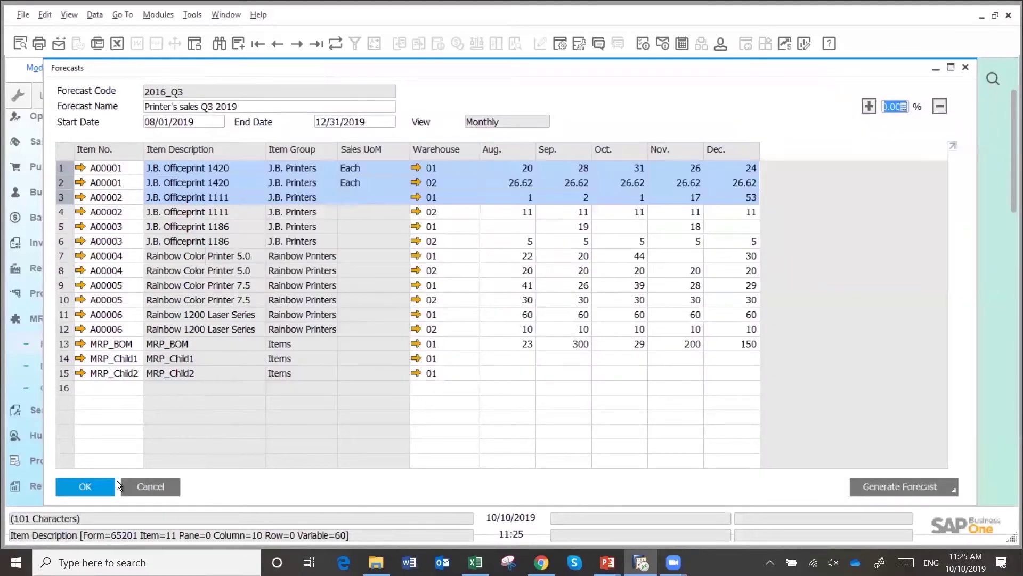
left_click(84, 486)
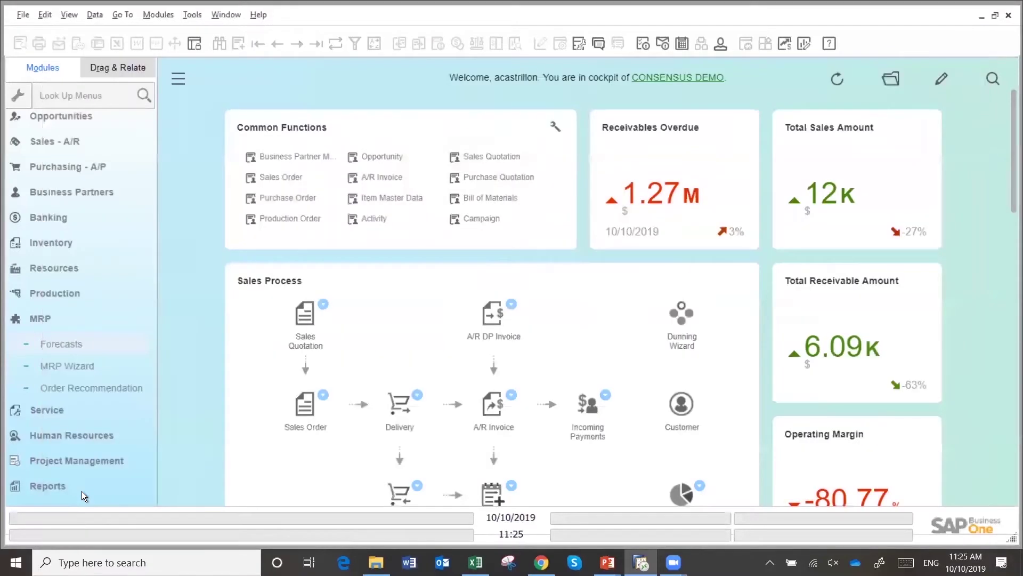
Start the MRP Wizard and load the existing scenario 2019-Q2.
left_click(78, 365)
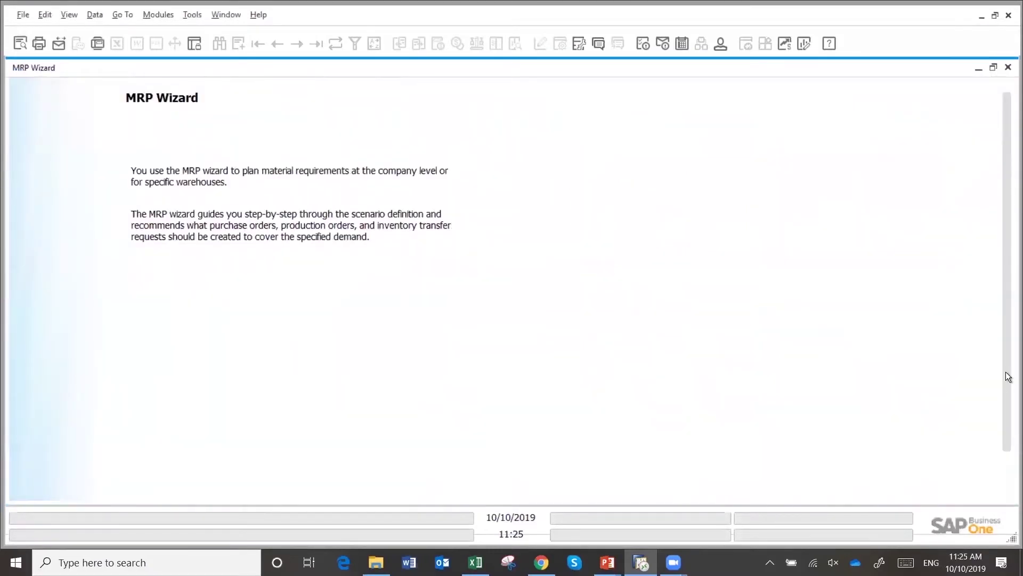
scroll(1010, 383, "down", 2)
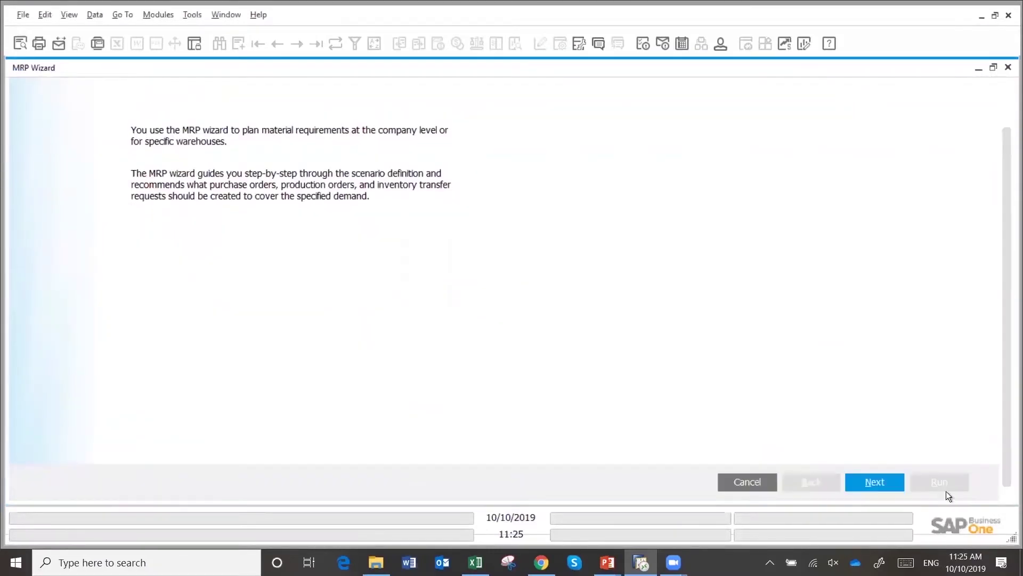
left_click(872, 481)
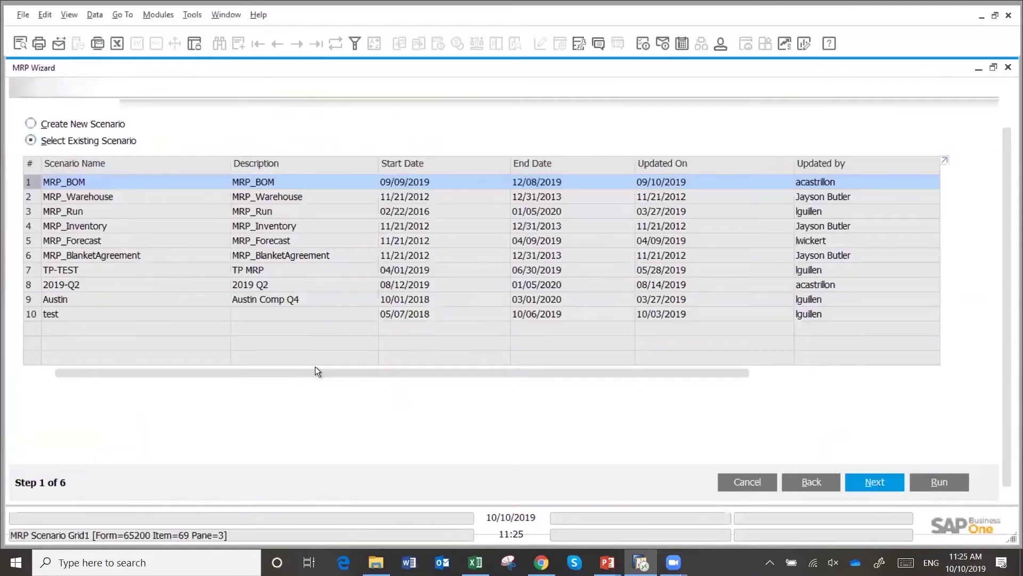
left_click(251, 284)
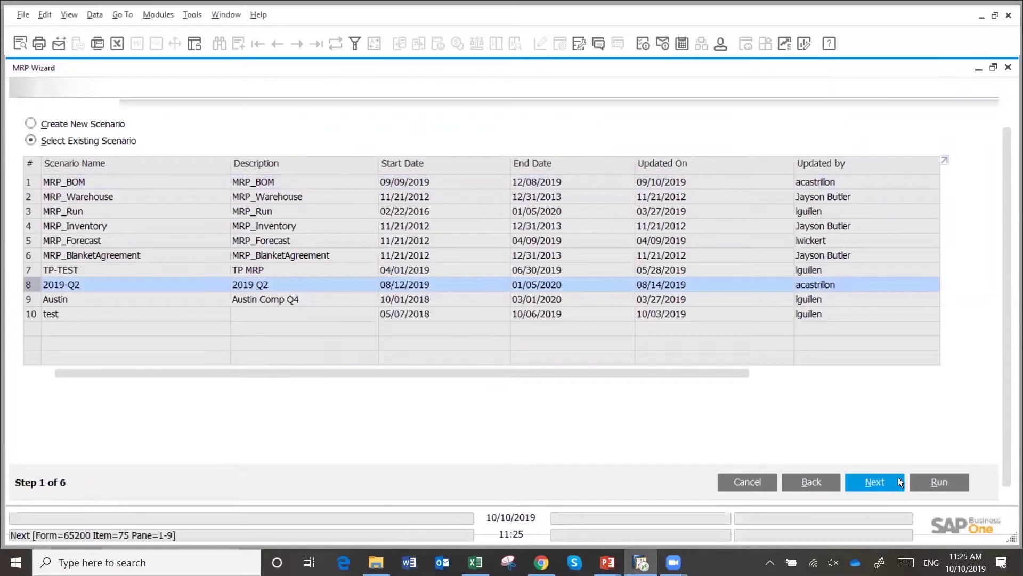
left_click(867, 480)
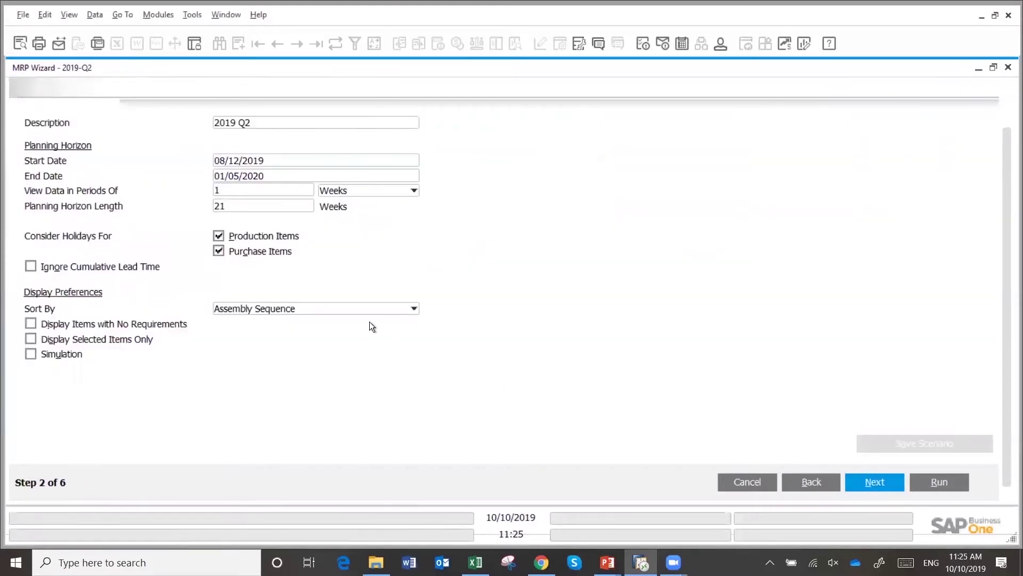
Set the scenario's planning horizon start date to 10/07/2019 and proceed to the item selection.
left_click(273, 161)
type("100719")
key("Tab")
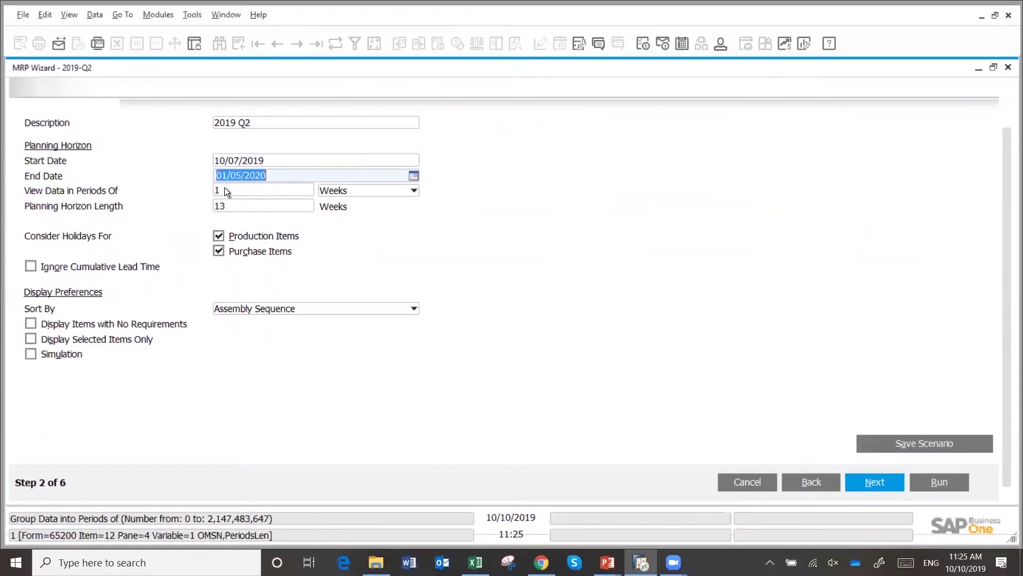
left_click(883, 484)
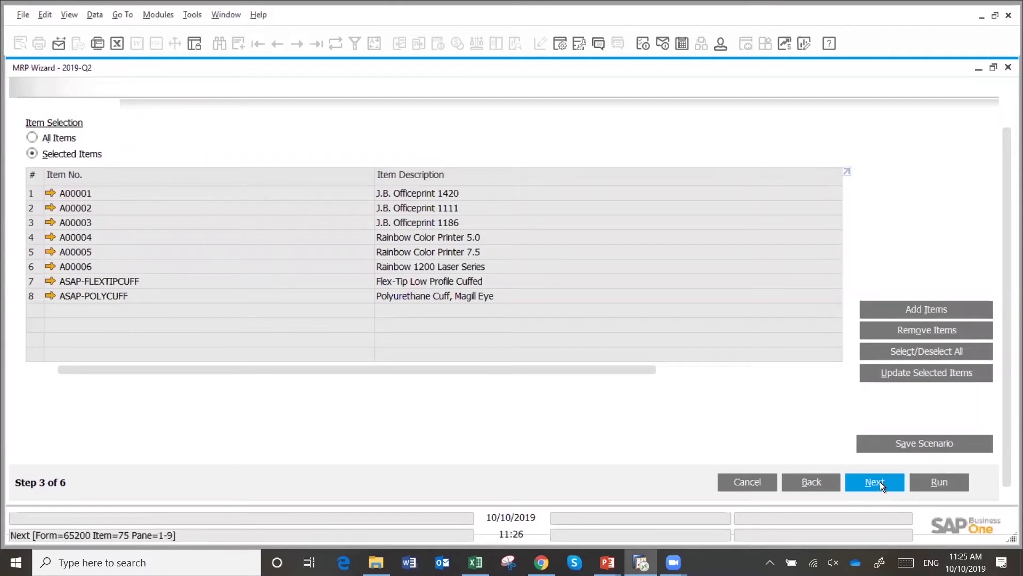
Begin adding items to the scenario, looking up MRP and choosing MRP_BOM as the start of the item range.
left_click(916, 309)
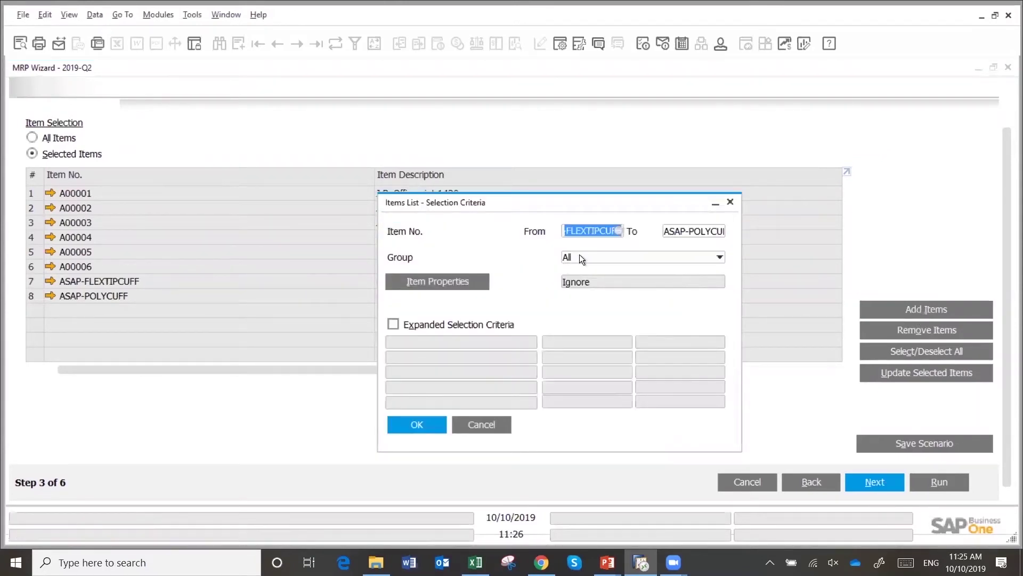
type("MRP")
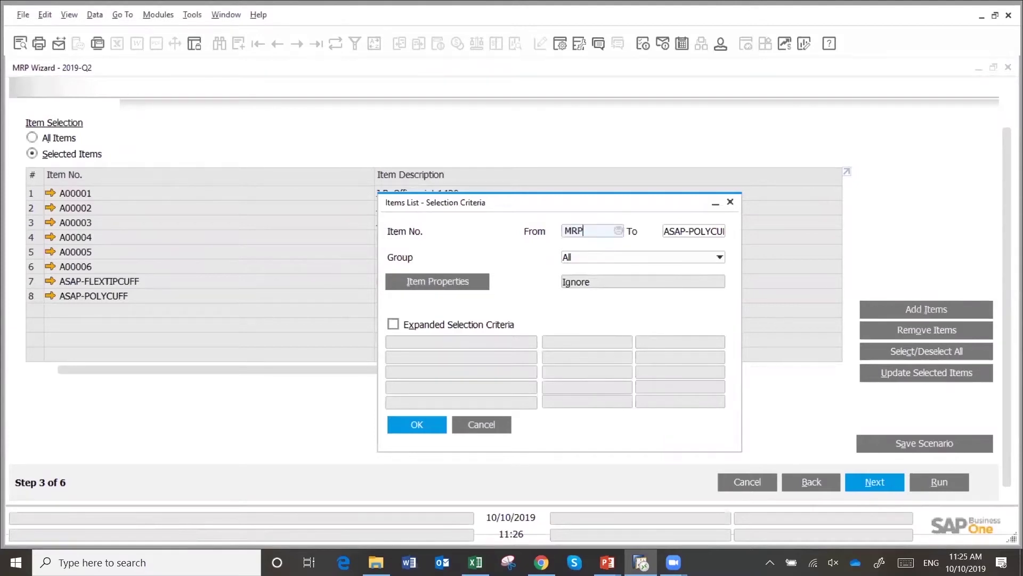
key("Tab")
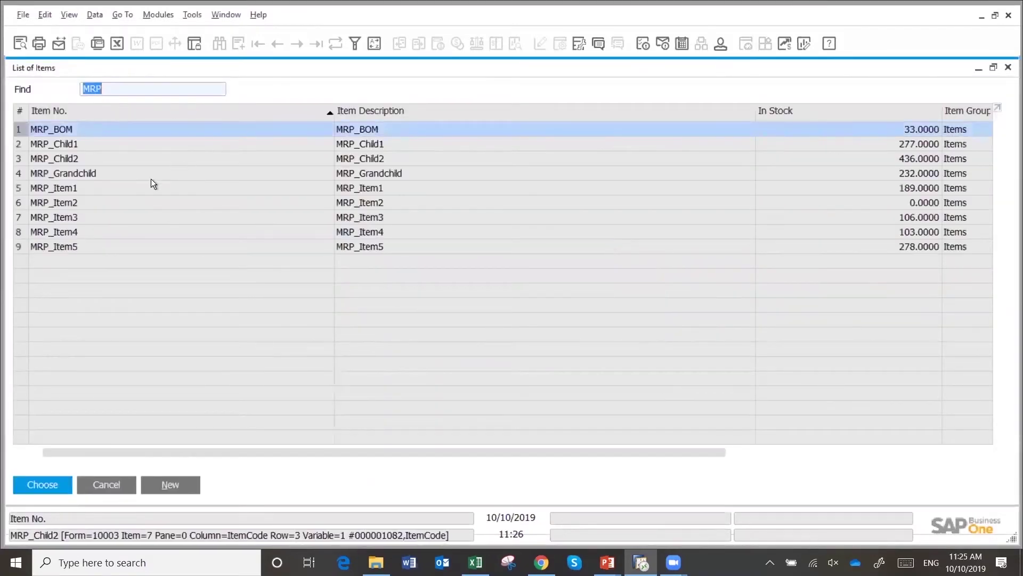
left_click(50, 479)
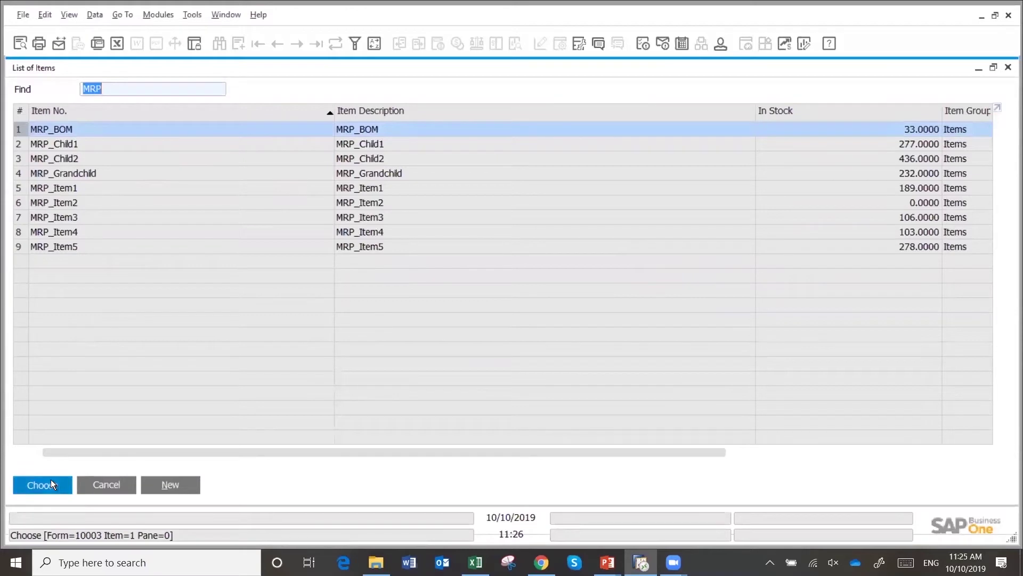
Look up mrp, choose MRP_Item5 as the end of the item range and add the range to the scenario.
left_click(688, 230)
type("MRP-1")
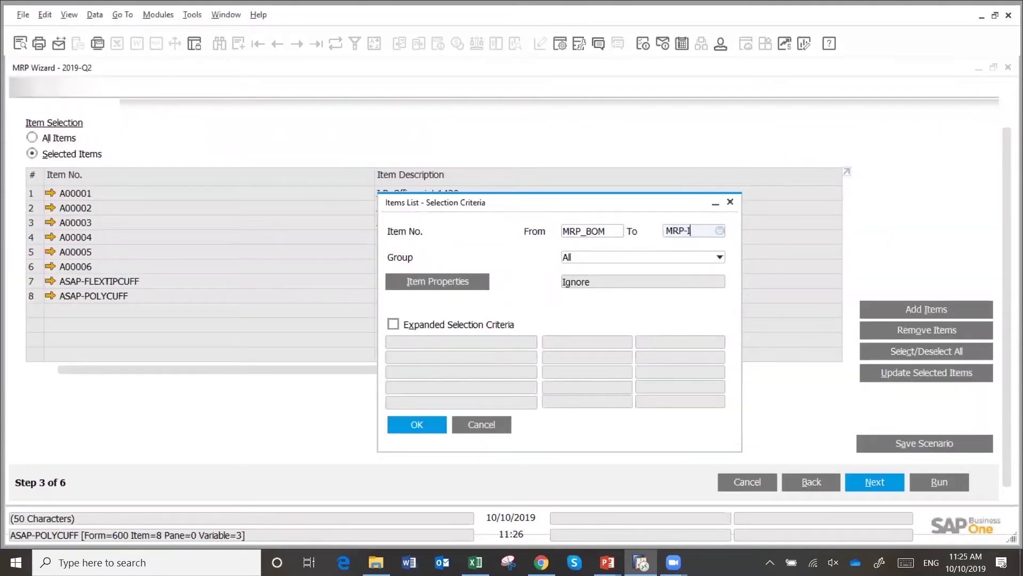
key("Tab")
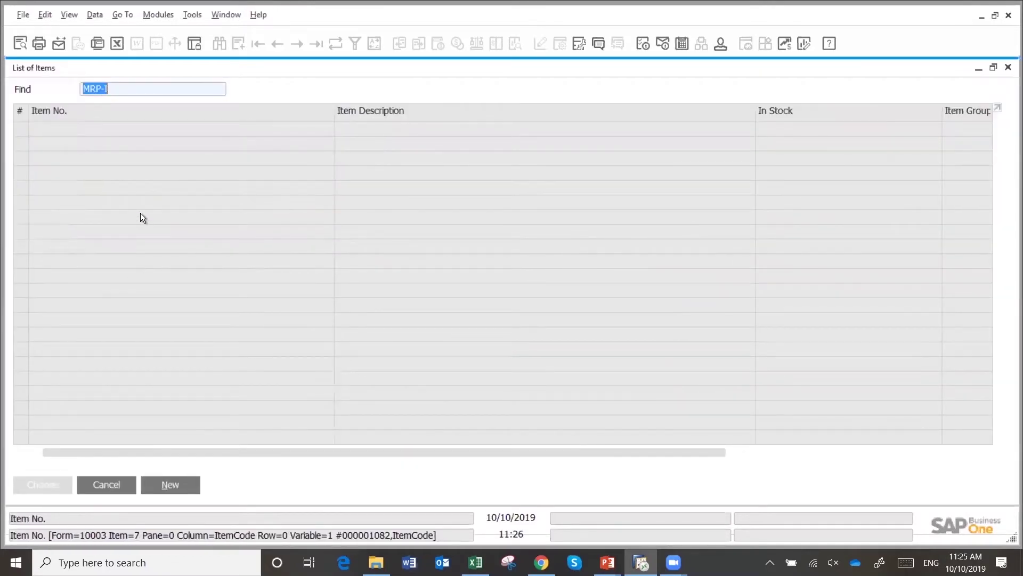
key("End")
key("BackSpace")
key("BackSpace")
key("BackSpace")
key("BackSpace")
key("BackSpace")
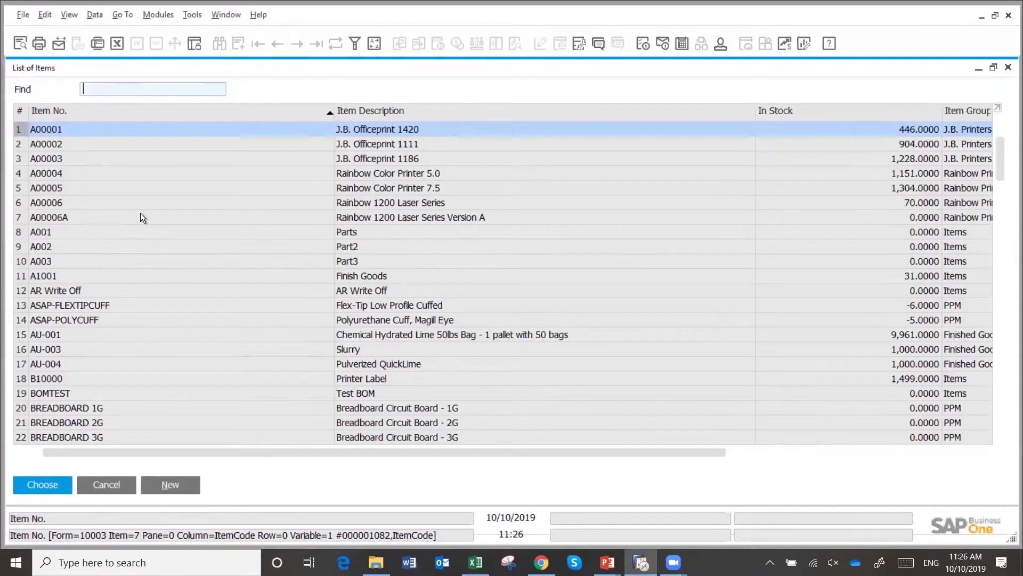
type("mrp")
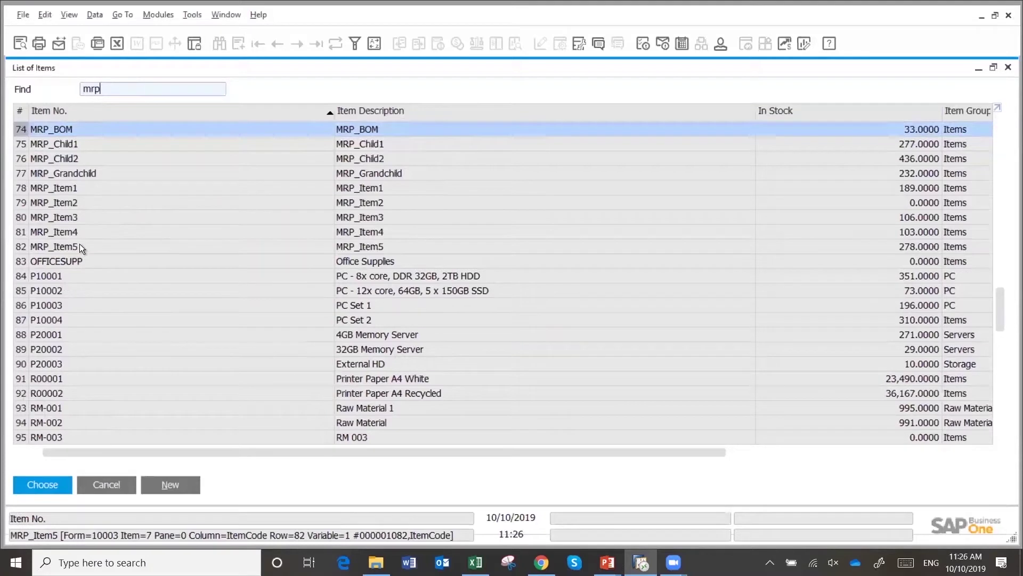
double_click(67, 246)
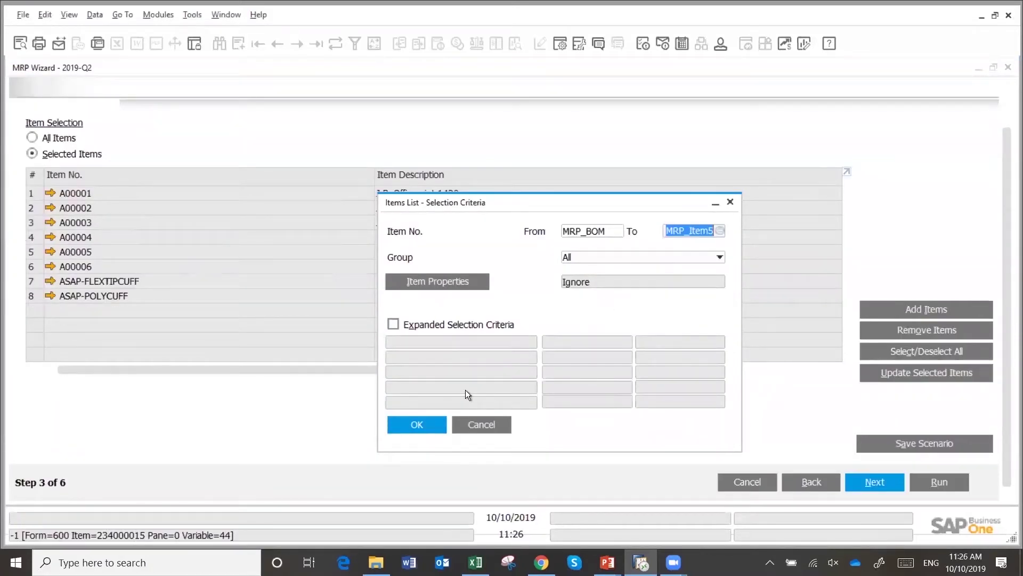
left_click(415, 426)
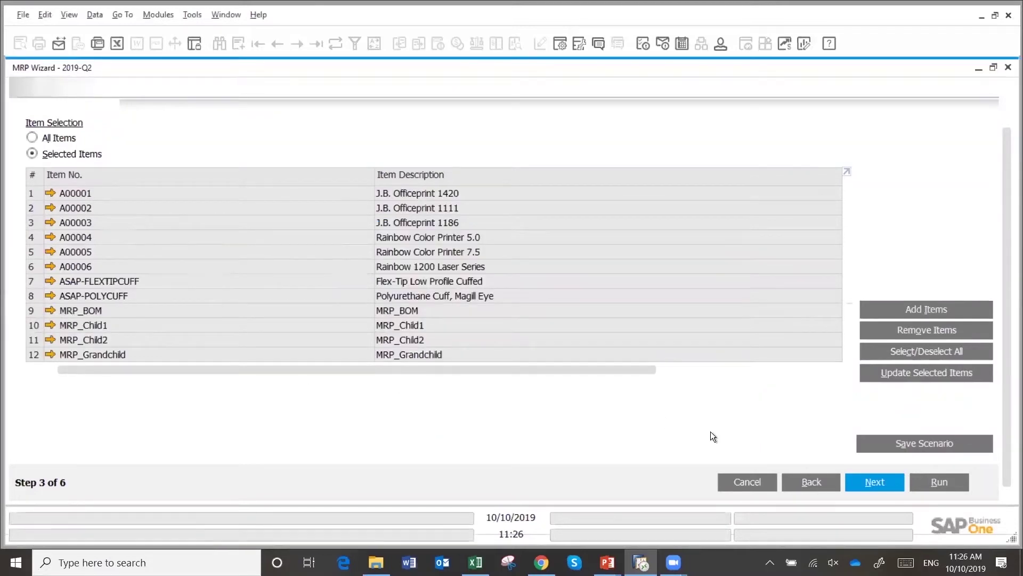
Save the 2019-Q2 scenario with its extended item selection and run the MRP calculation.
left_click(925, 444)
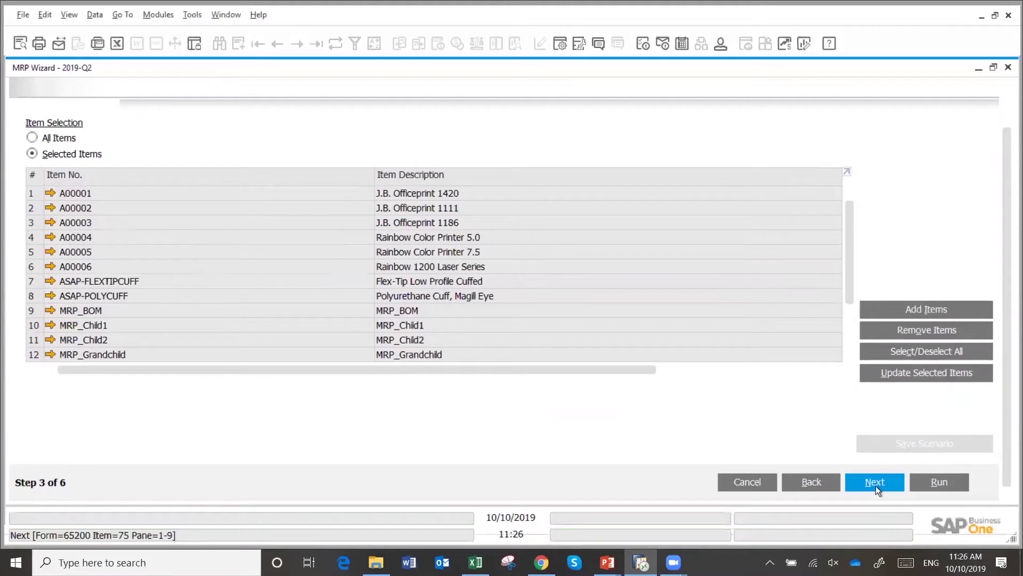
left_click(935, 481)
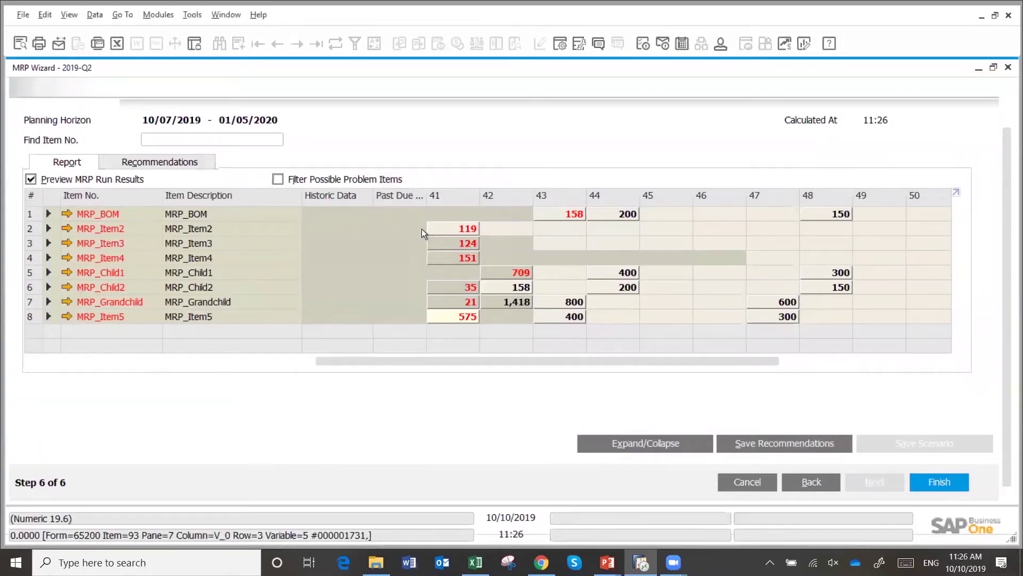
Examine MRP_BOM's pegging information for supply in periods 43 and 44 and for demand in period 44.
left_click(48, 213)
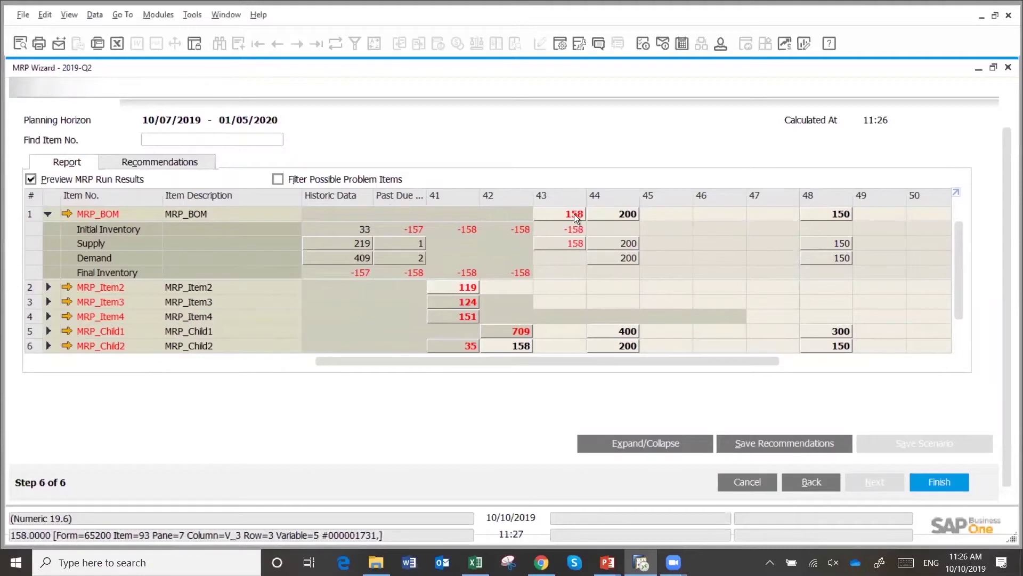
double_click(561, 244)
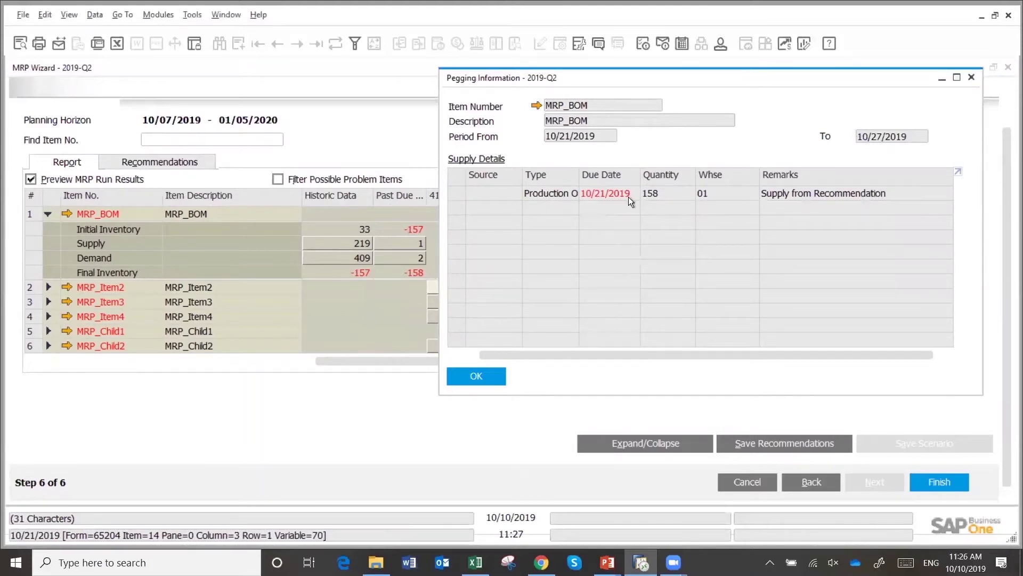
left_click(478, 375)
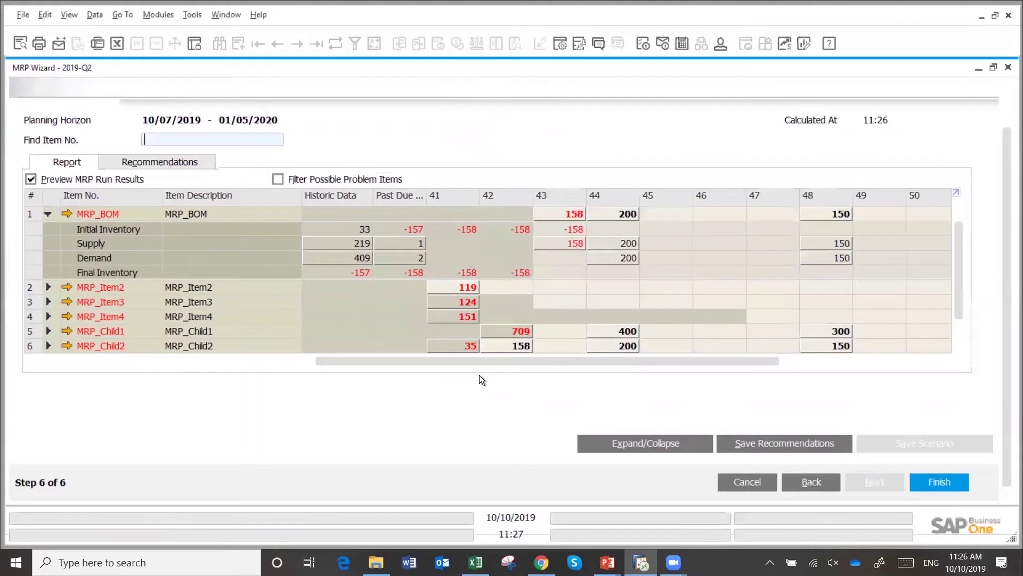
double_click(618, 247)
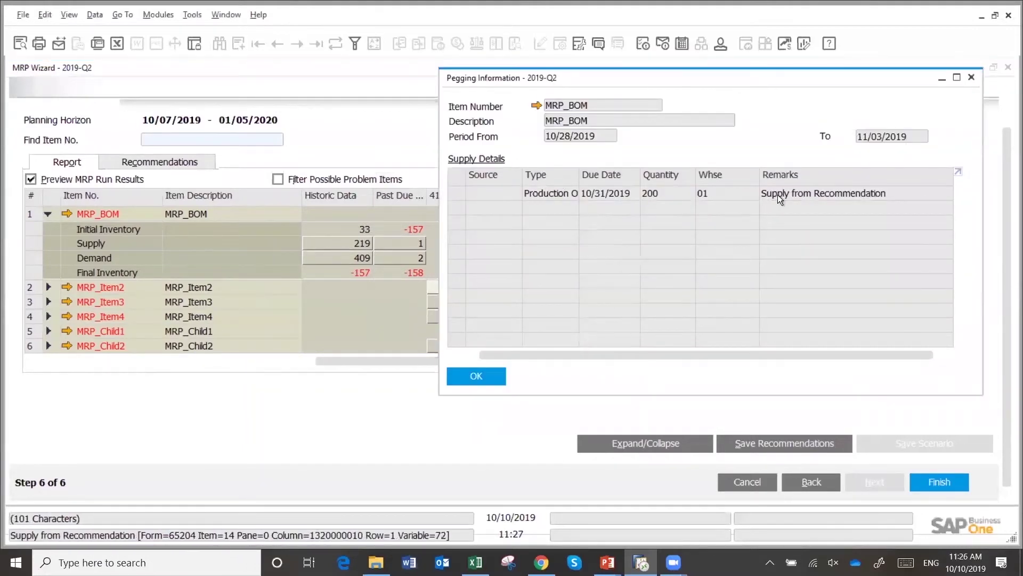
left_click(475, 378)
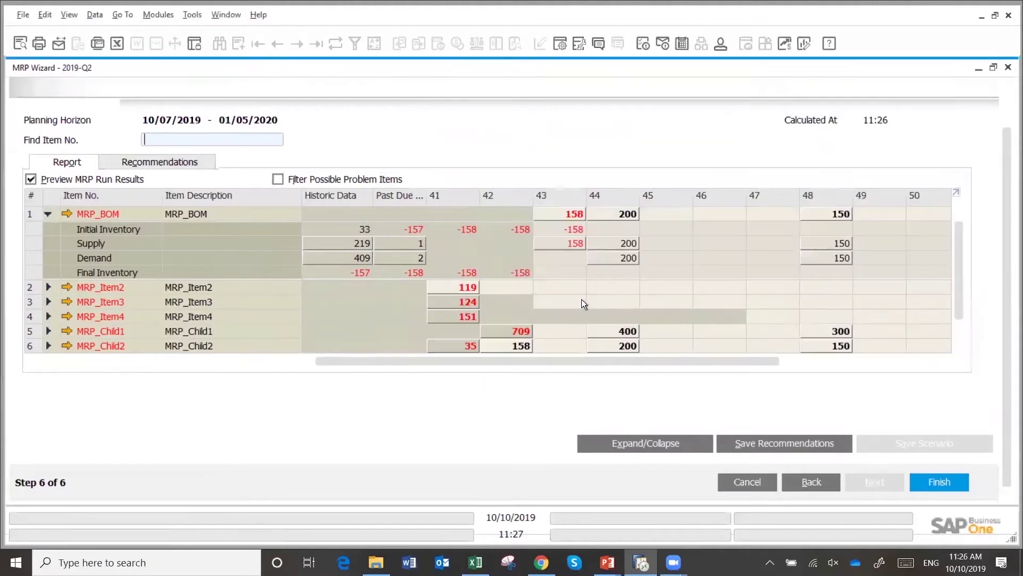
double_click(621, 261)
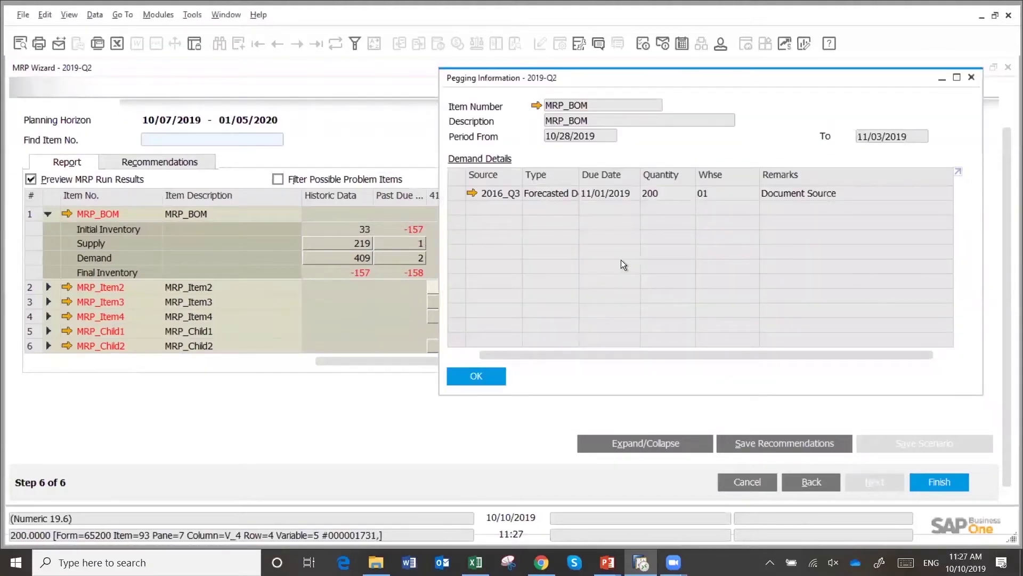
left_click(475, 377)
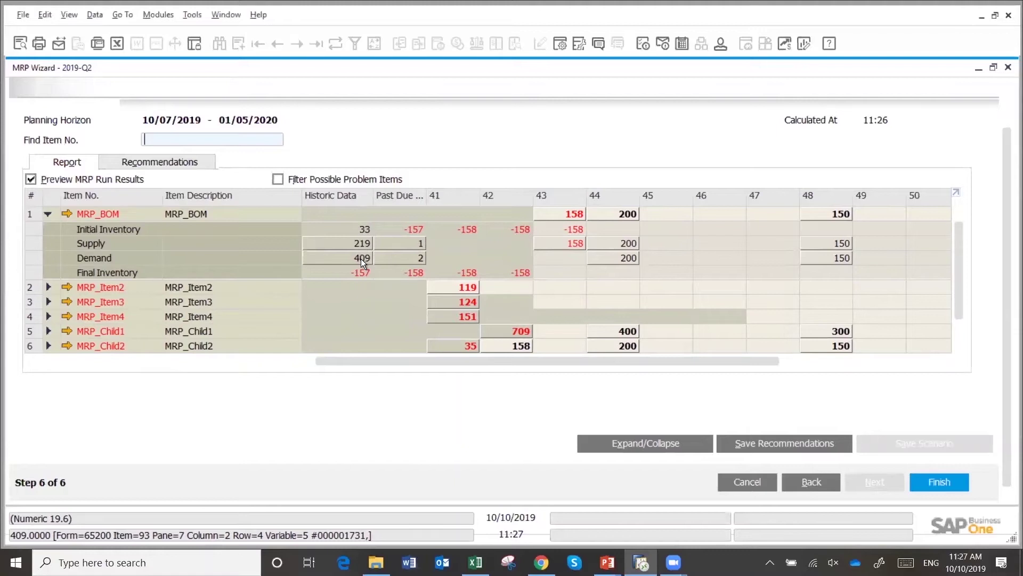
Save the MRP recommendations, replacing the scenario's previous ones, and finish the wizard.
left_click(154, 166)
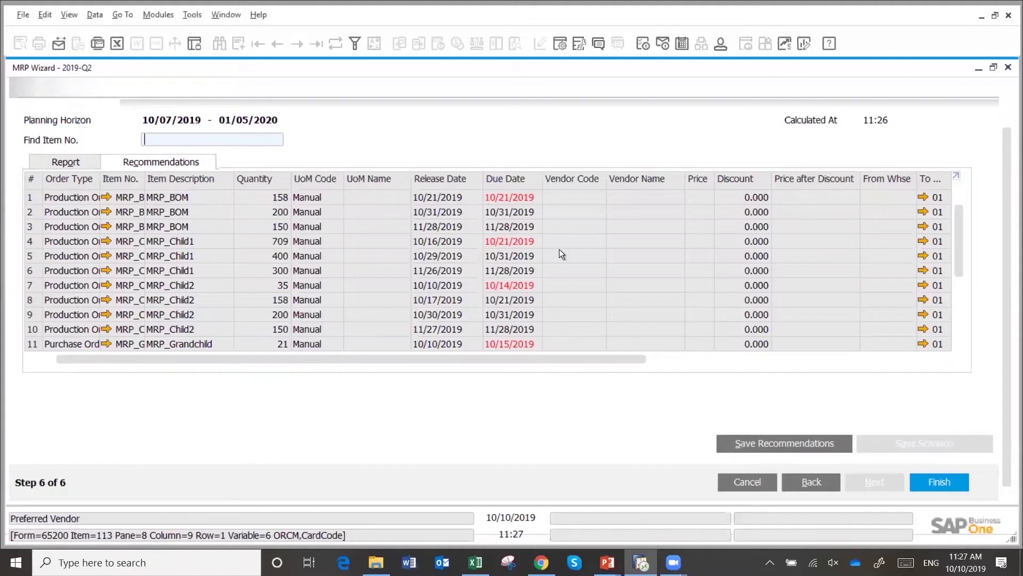
left_click(768, 443)
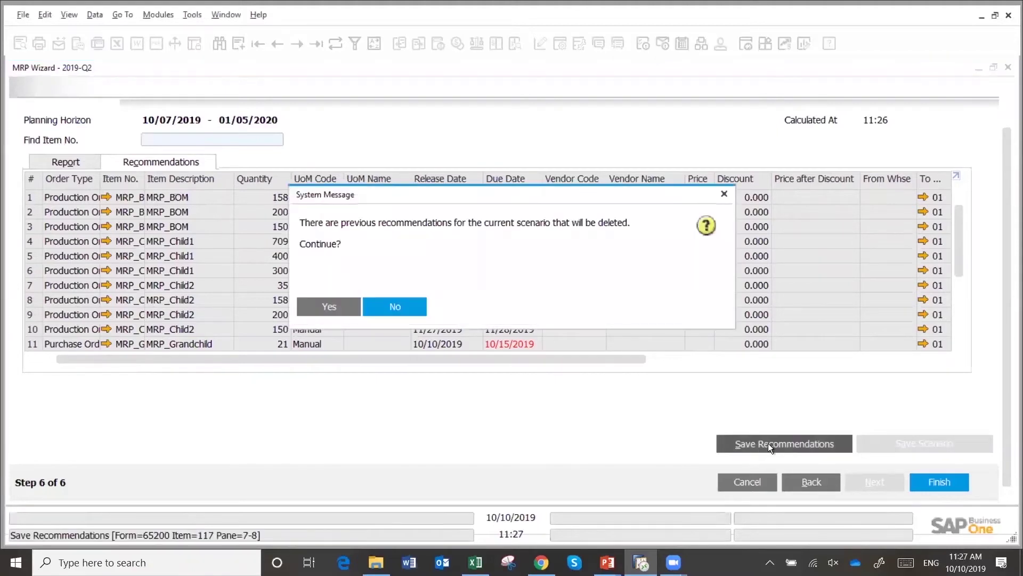
left_click(331, 309)
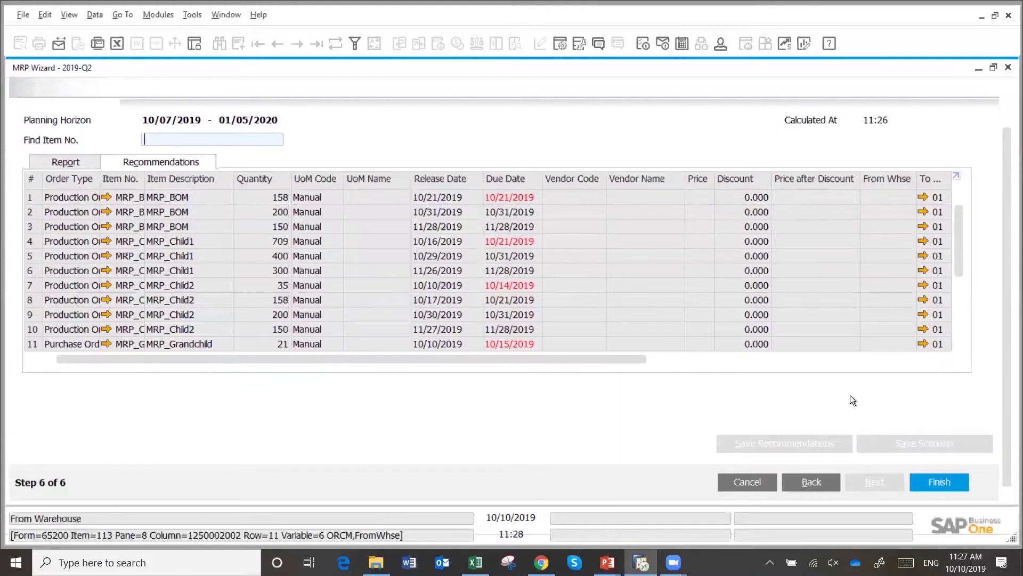
left_click(939, 482)
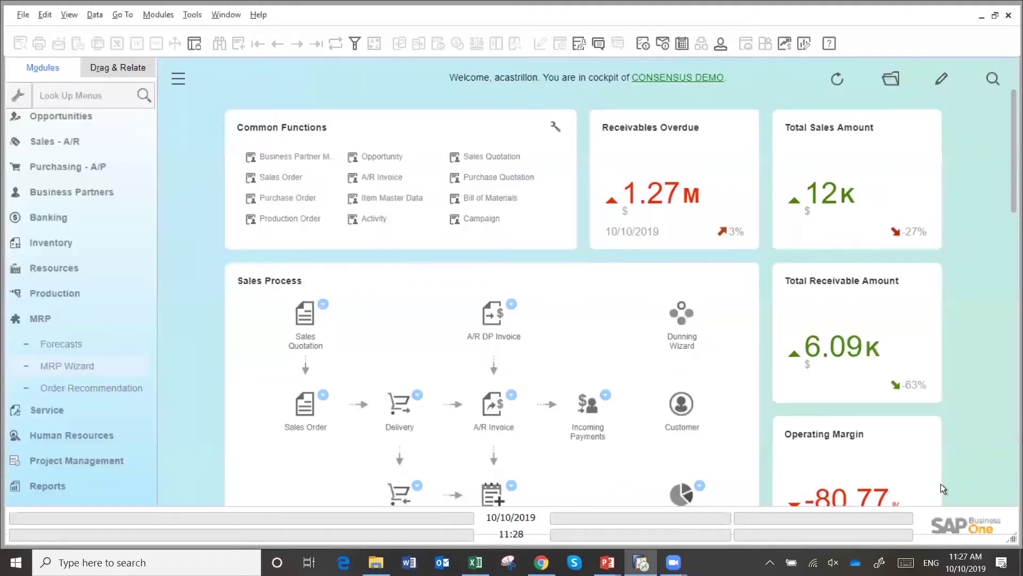
Display the order recommendations of all order types for scenario 2019-Q2.
left_click(91, 388)
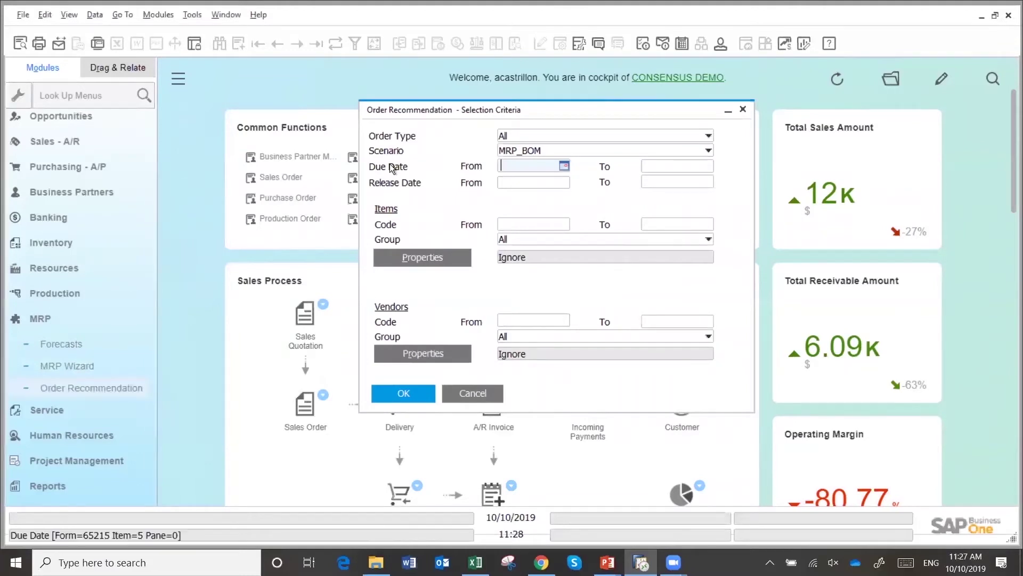
left_click(708, 148)
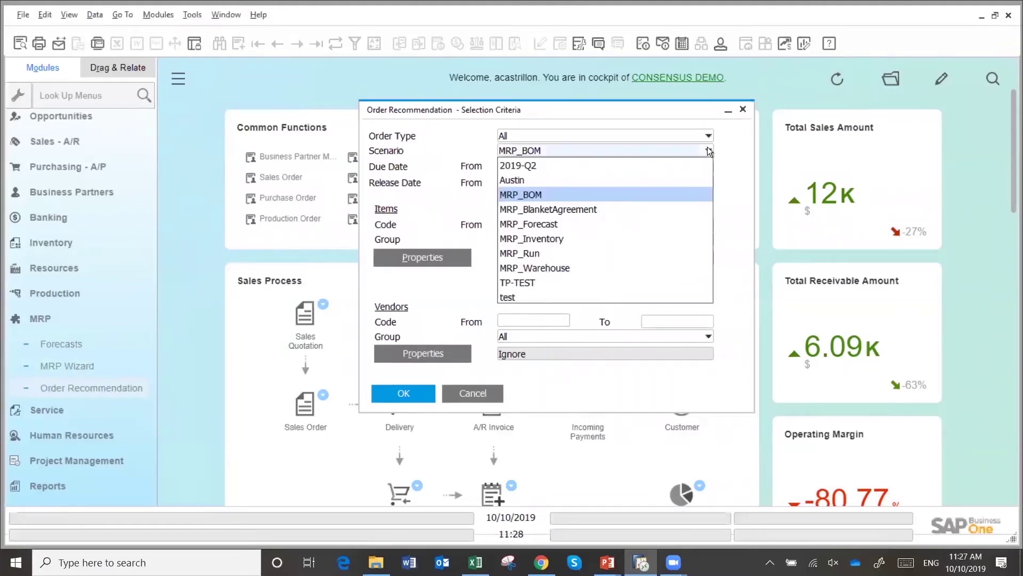
left_click(536, 164)
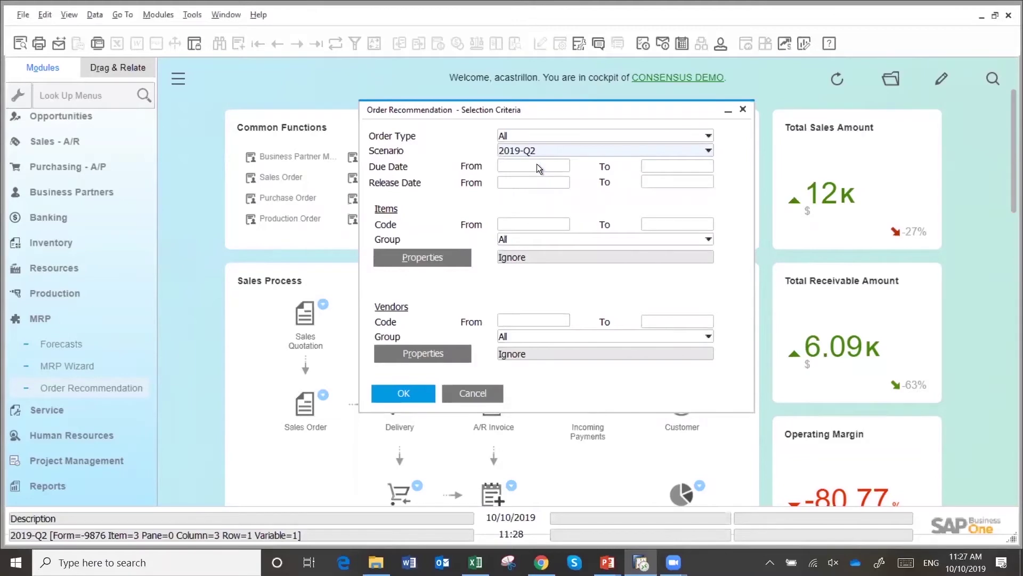
left_click(404, 393)
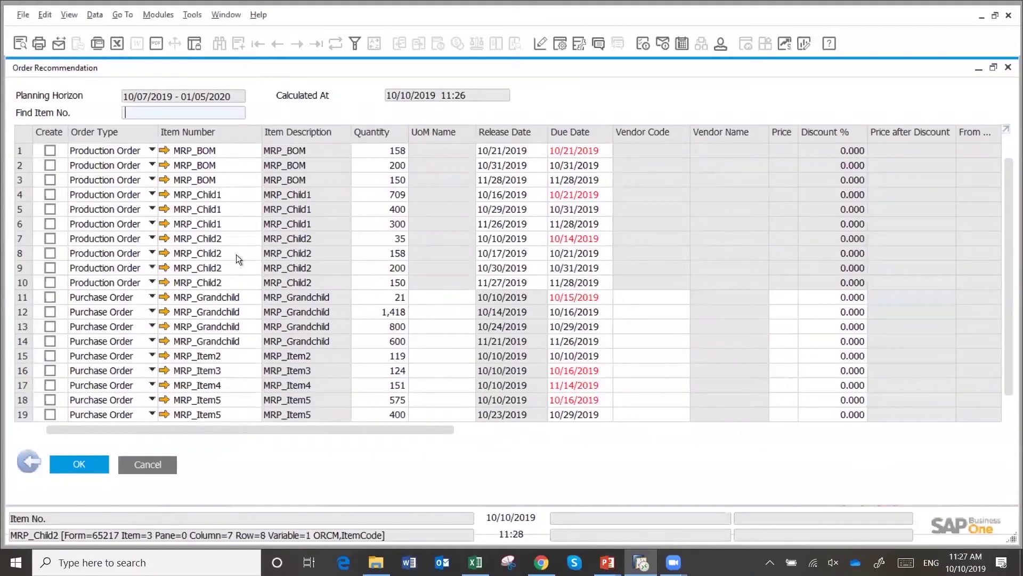
Mark the first two MRP_BOM production orders and the first two MRP_Grandchild purchase orders for creation.
left_click(54, 150)
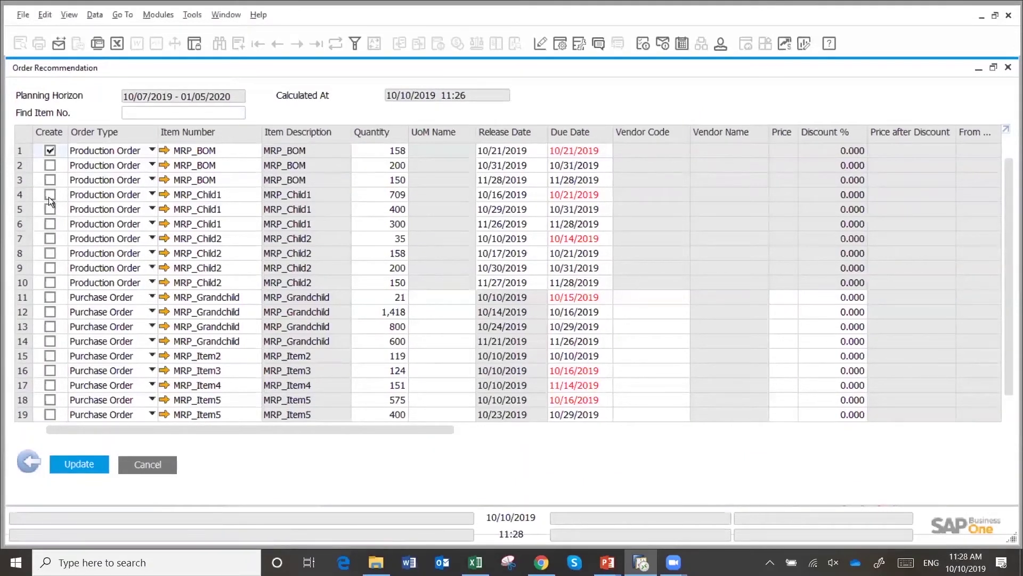
left_click(51, 291)
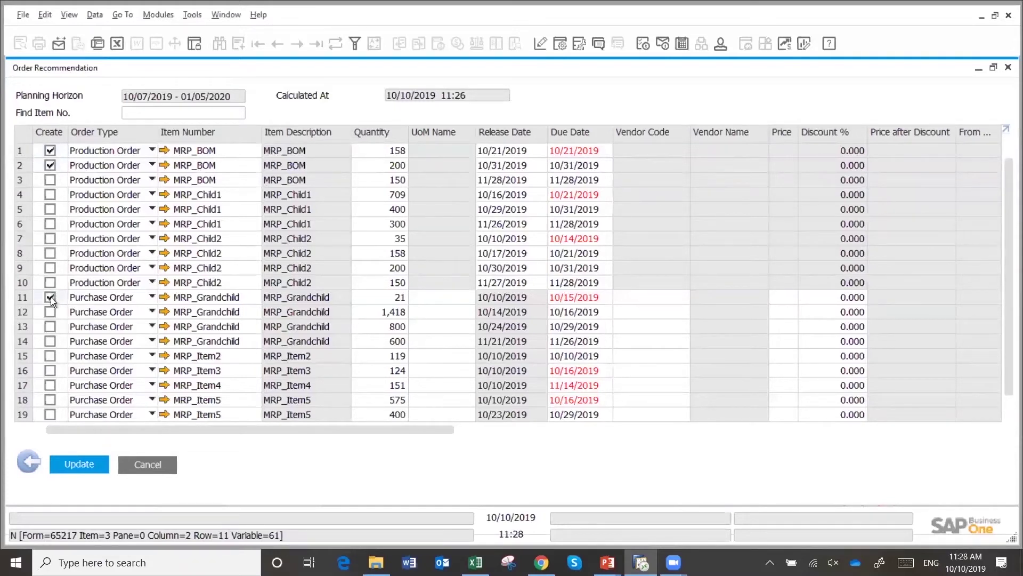
left_click(50, 313)
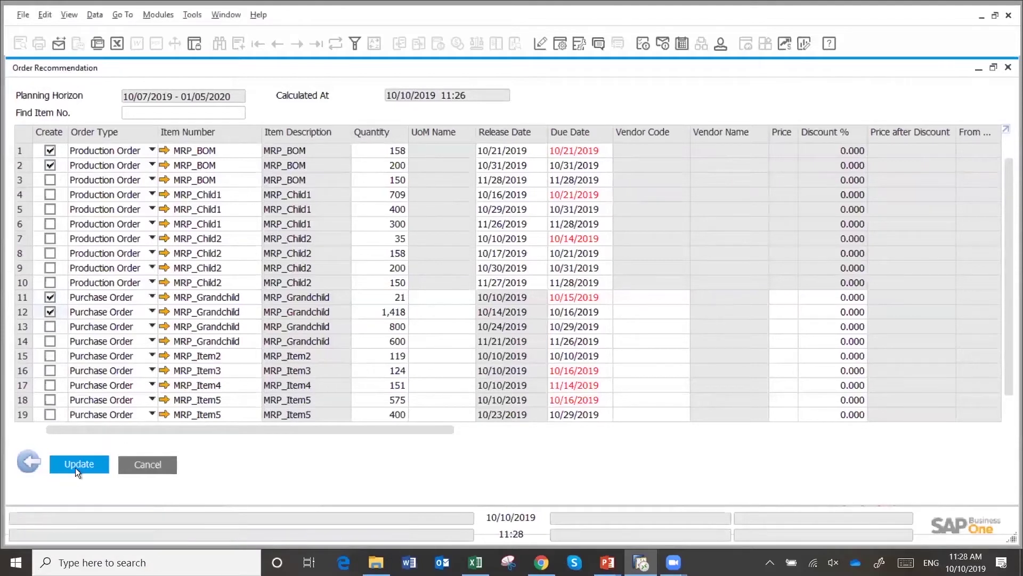
Change the order type of all MRP_Grandchild lines to Purchase Request, create the marked documents and close the order recommendations.
left_click(142, 296)
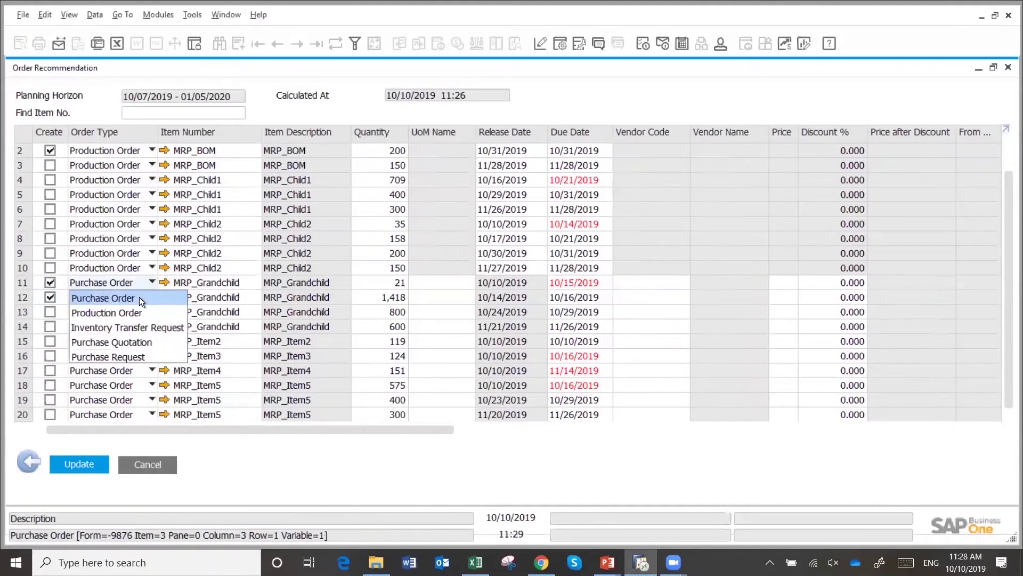
left_click(133, 354)
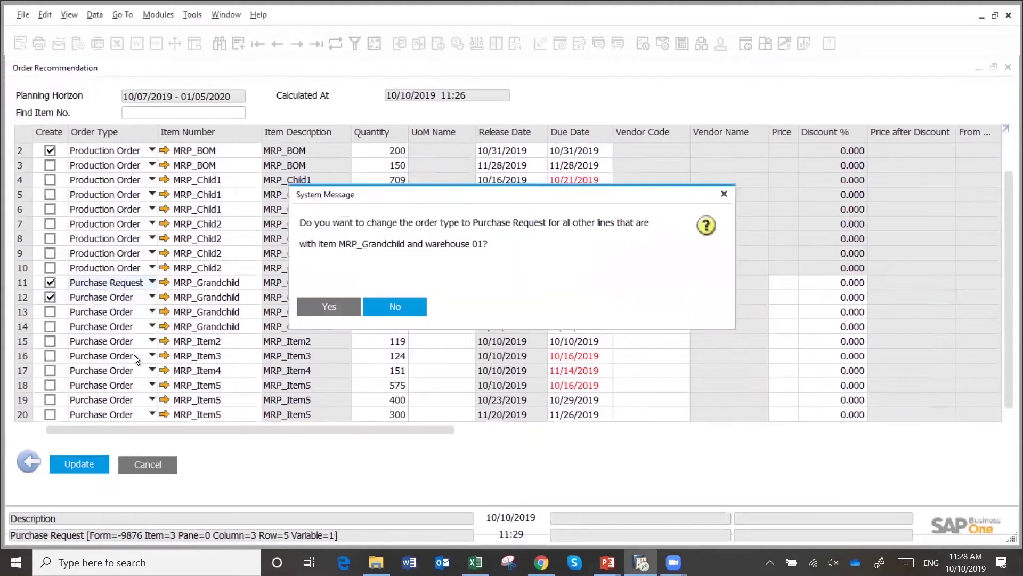
left_click(328, 308)
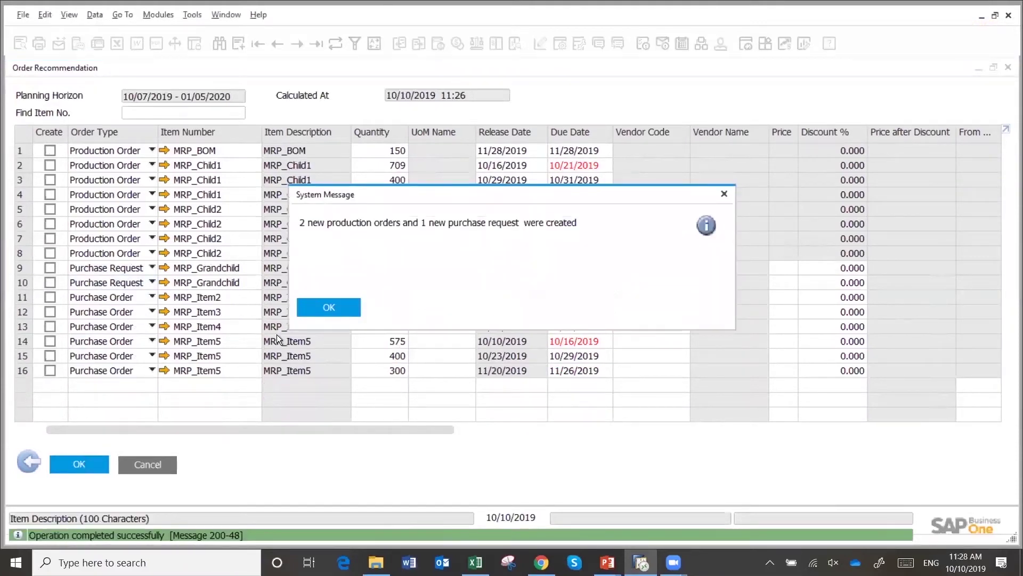
left_click(328, 308)
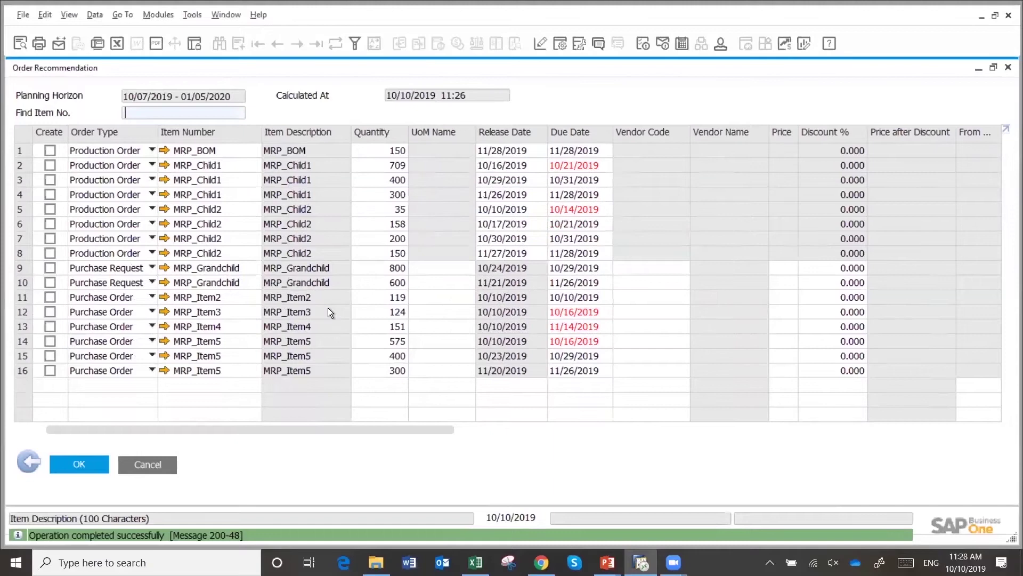
left_click(78, 464)
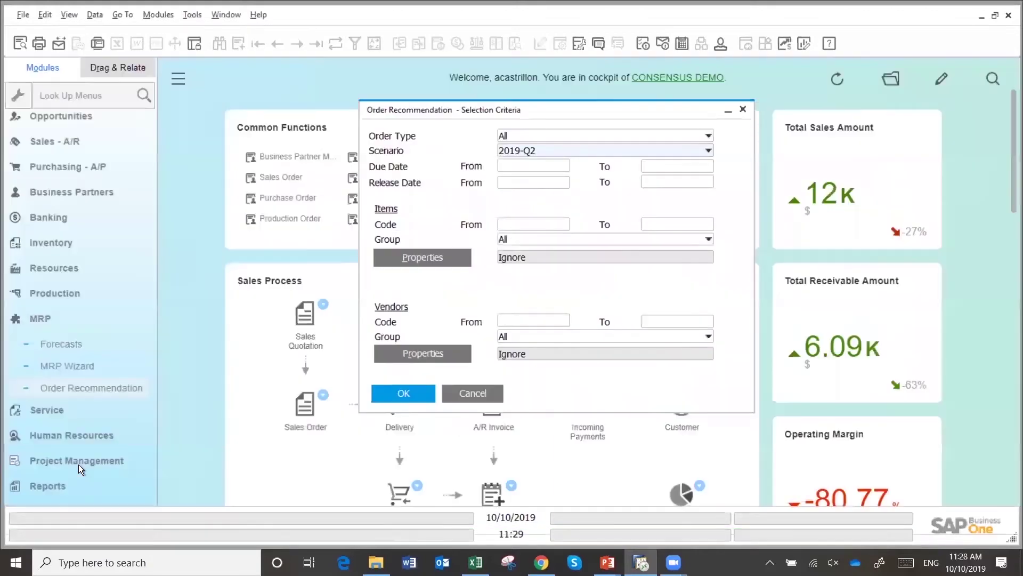
left_click(466, 394)
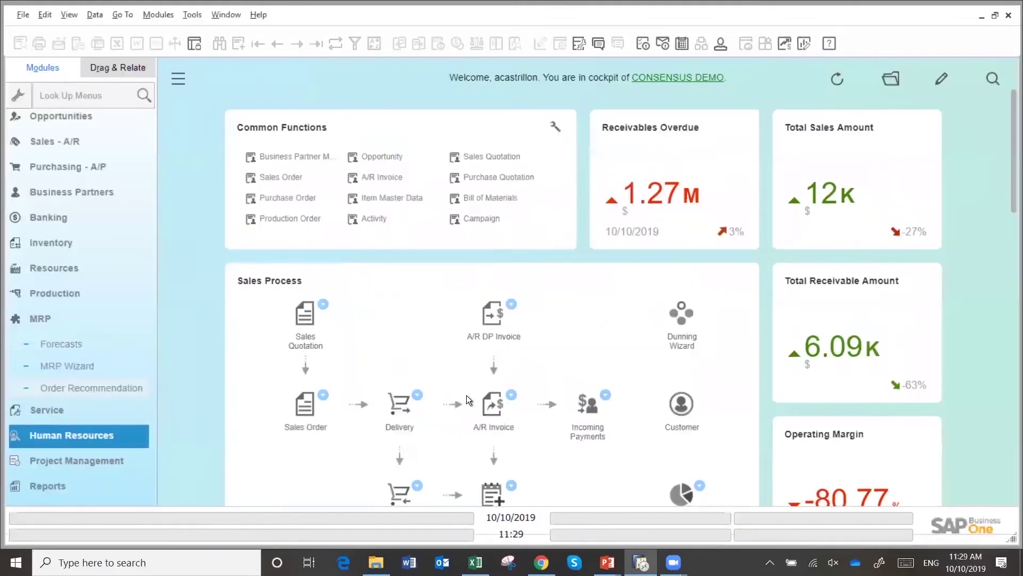
Collapse the MRP module and open a Purchase Request form from the purchasing module.
left_click(33, 318)
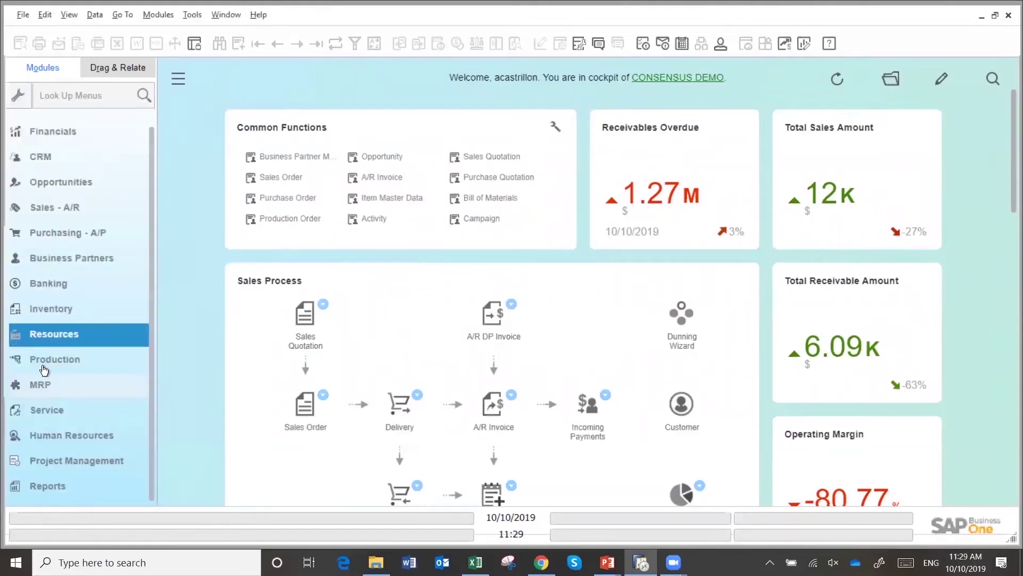
left_click(44, 232)
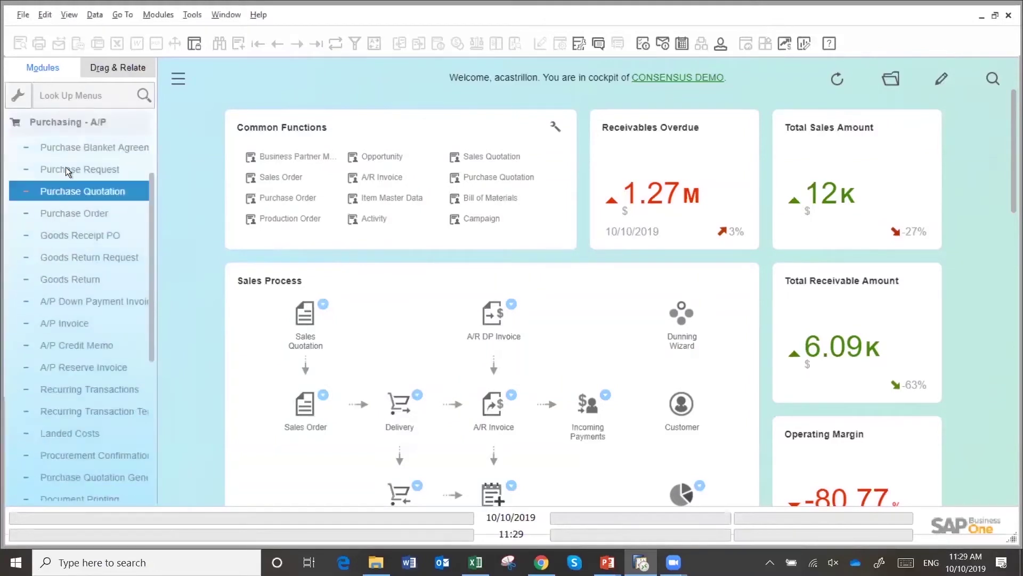
left_click(71, 165)
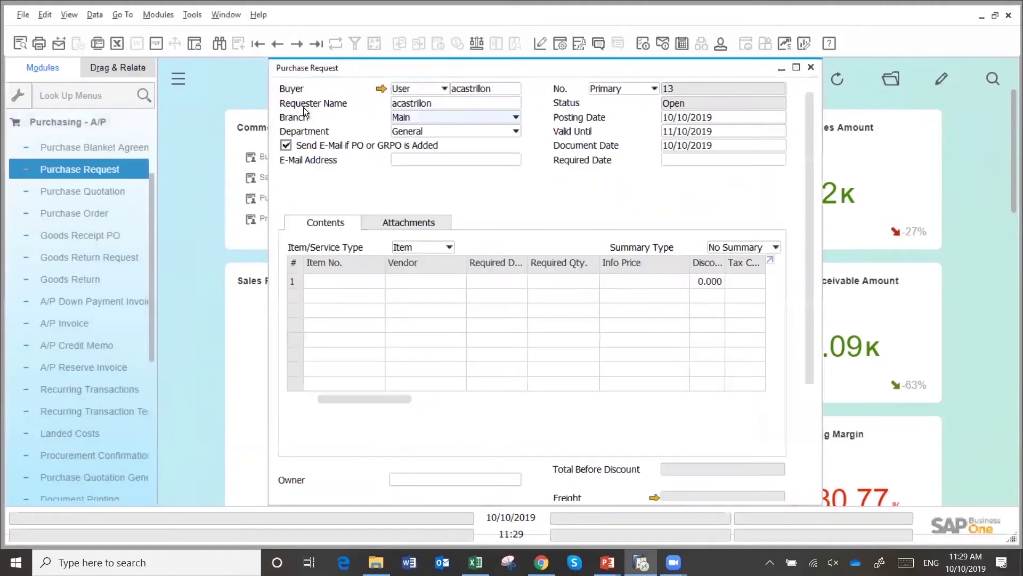
Display the last purchase request in a widened window and review its header and MRP_Grandchild lines.
left_click(318, 40)
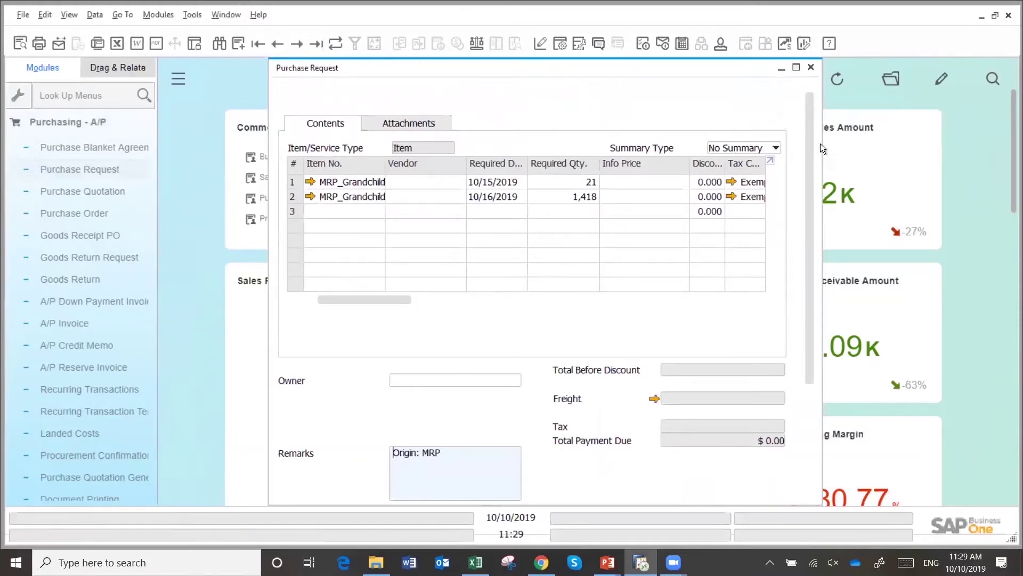
left_click_drag(819, 143, 965, 159)
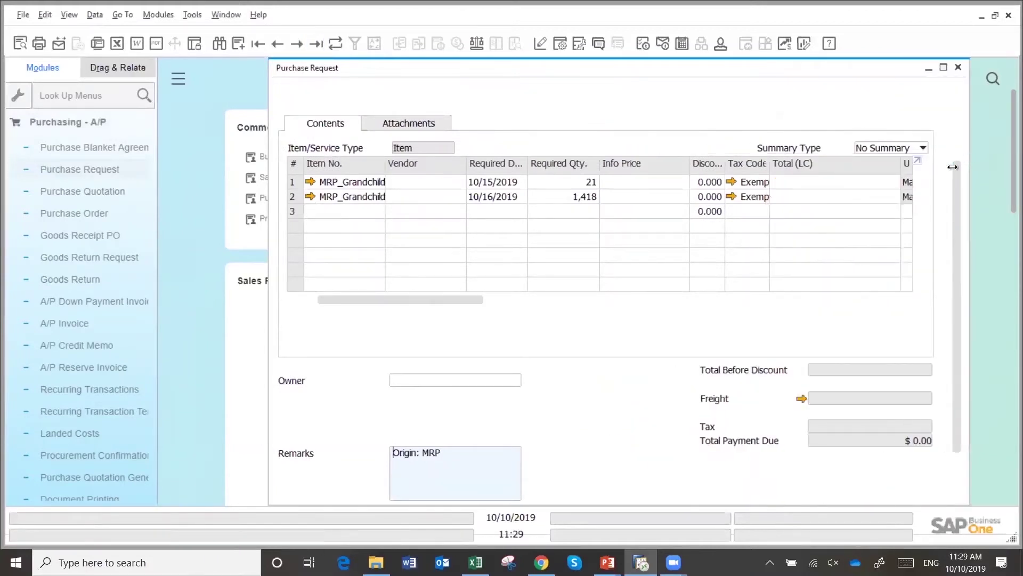
left_click_drag(955, 219, 953, 100)
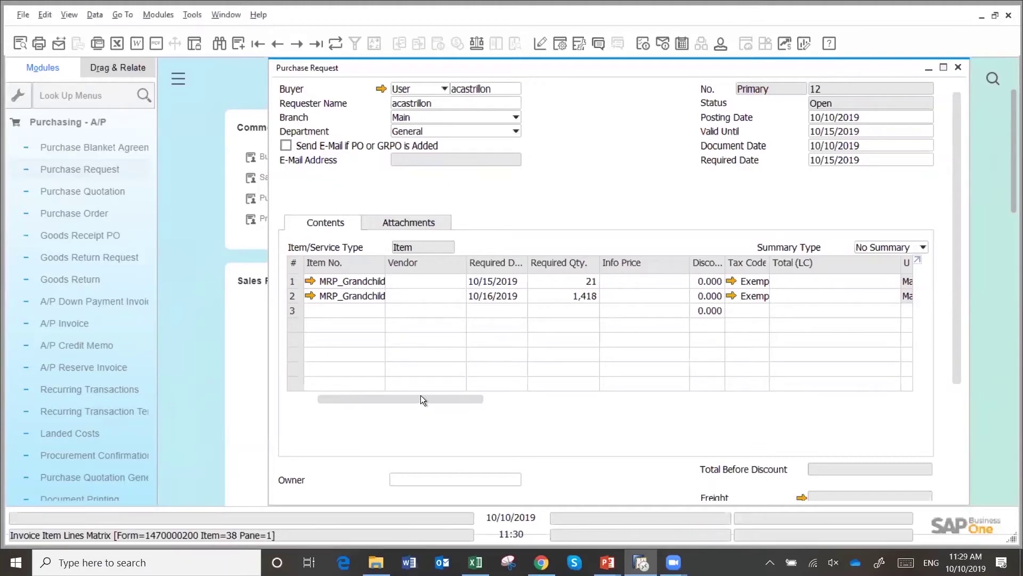
left_click_drag(424, 398, 312, 397)
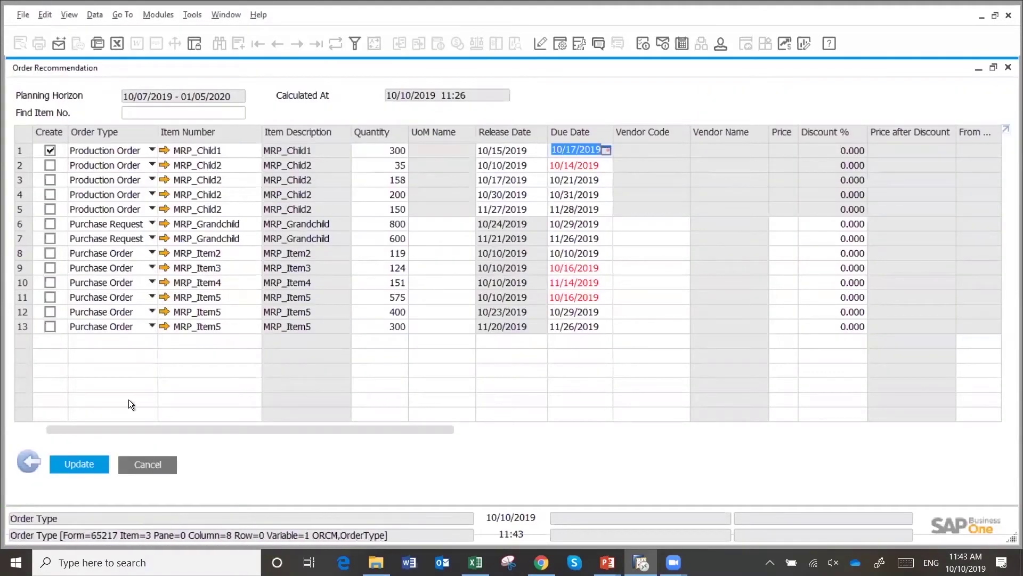
Create the marked MRP_Child1 production order from the recommendations and close the order recommendation windows.
left_click(77, 464)
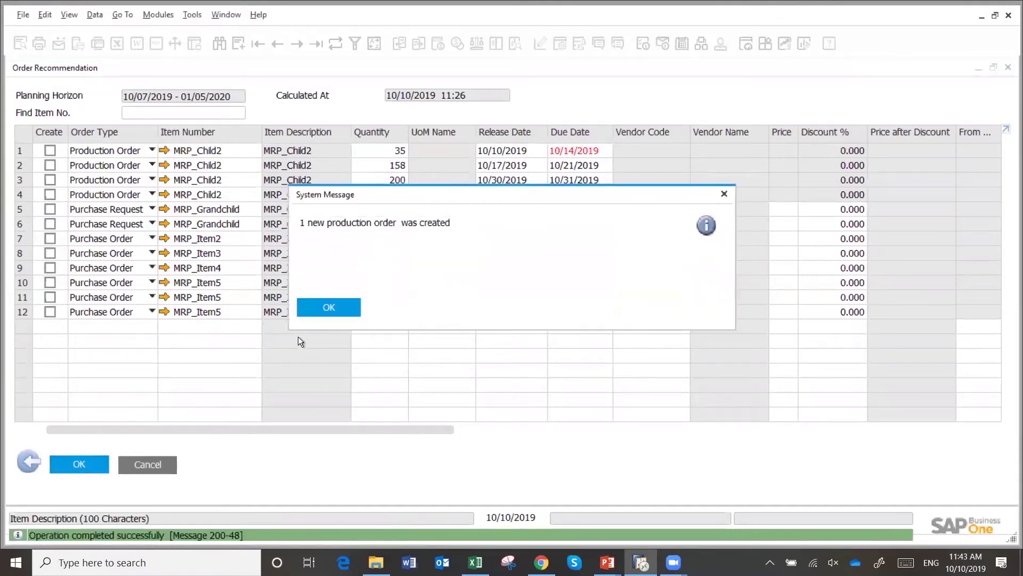
left_click(324, 306)
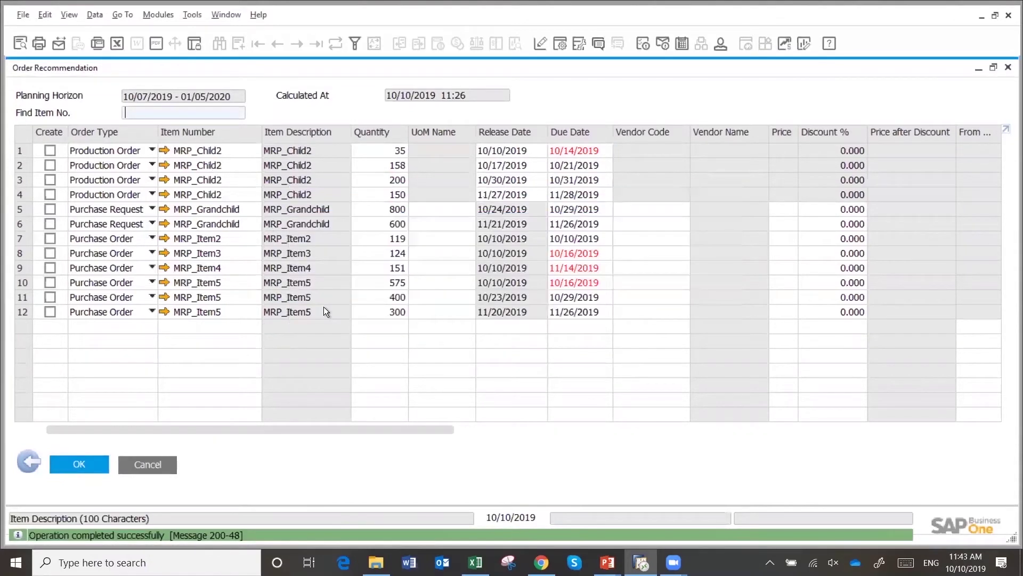
left_click(75, 463)
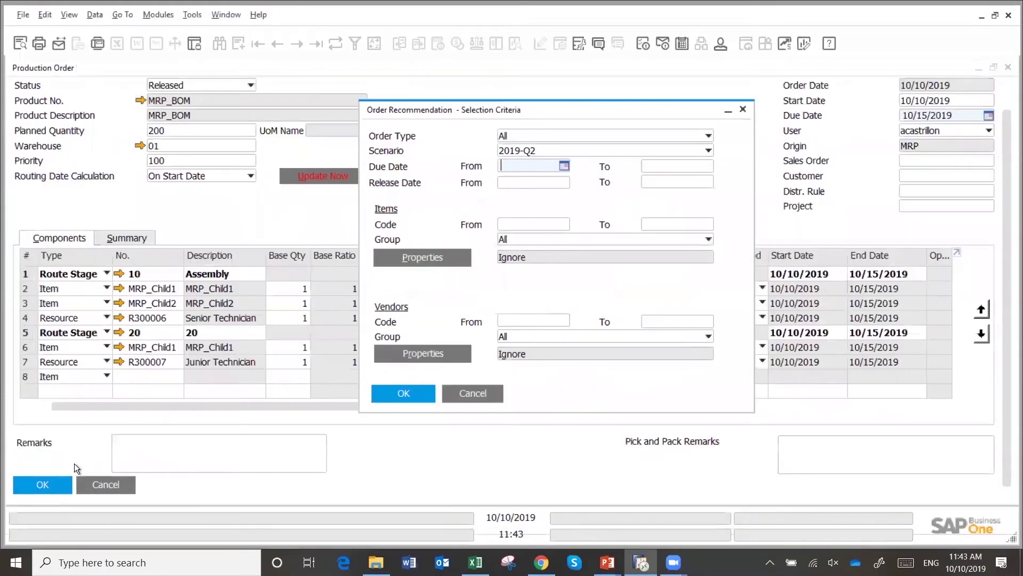
left_click(465, 393)
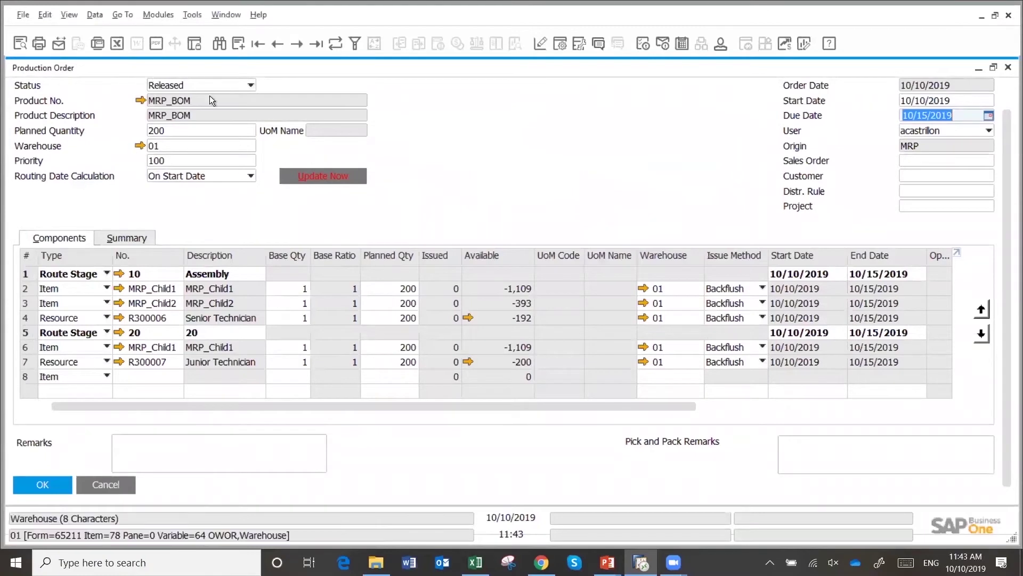
Display the last production order, for MRP_Child1, and update its status to Released.
left_click(316, 44)
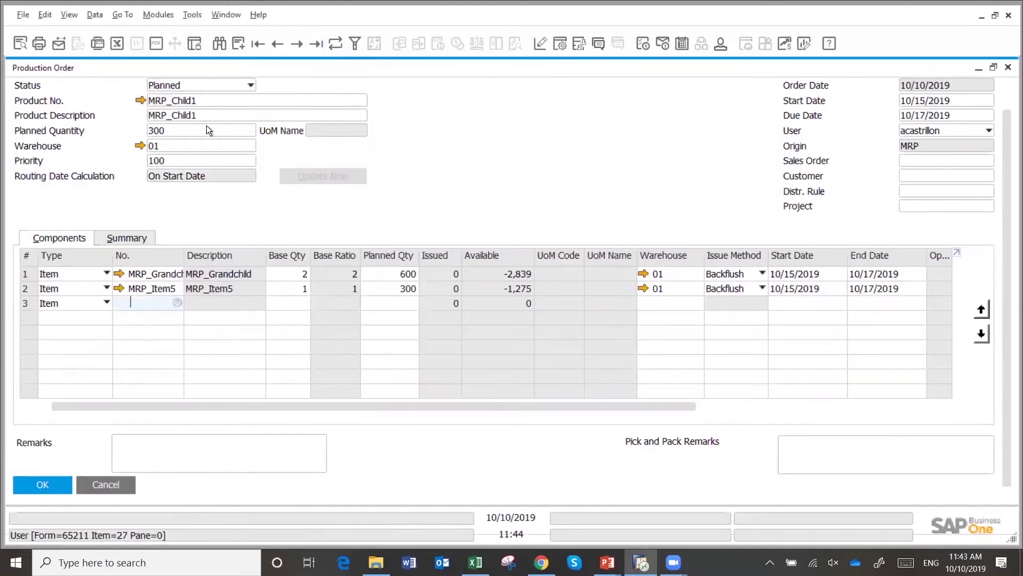
left_click(191, 85)
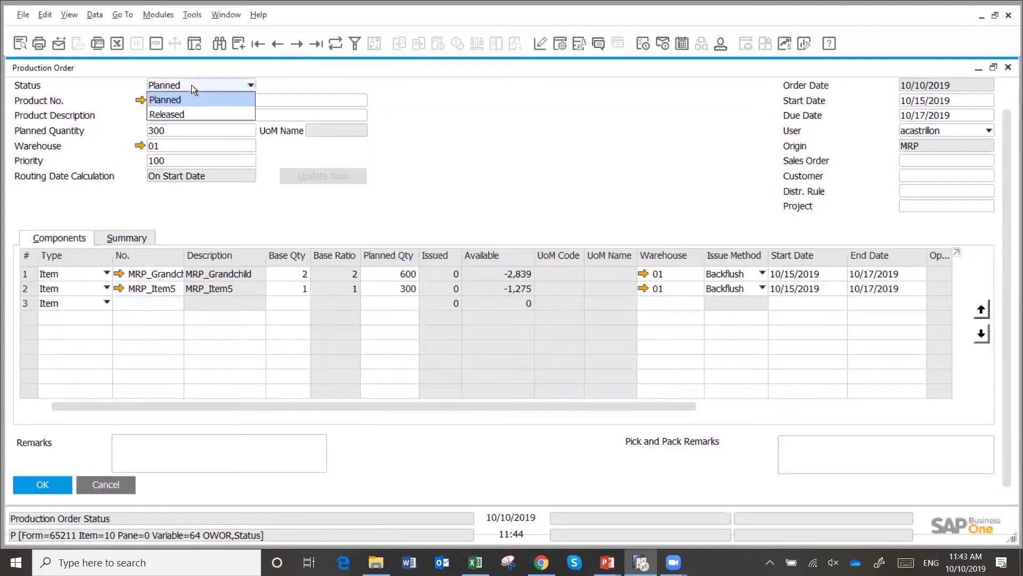
left_click(172, 117)
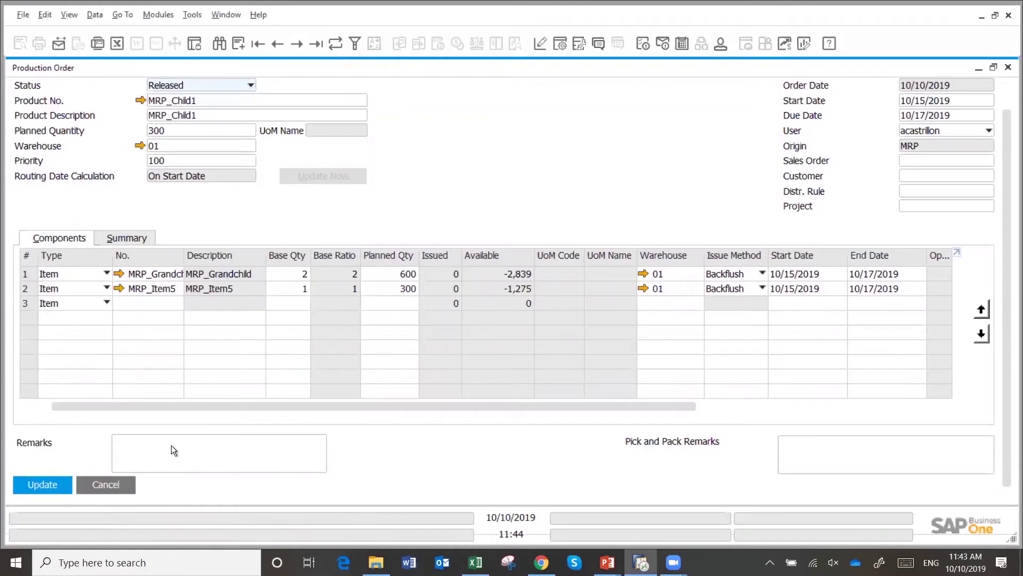
left_click(40, 484)
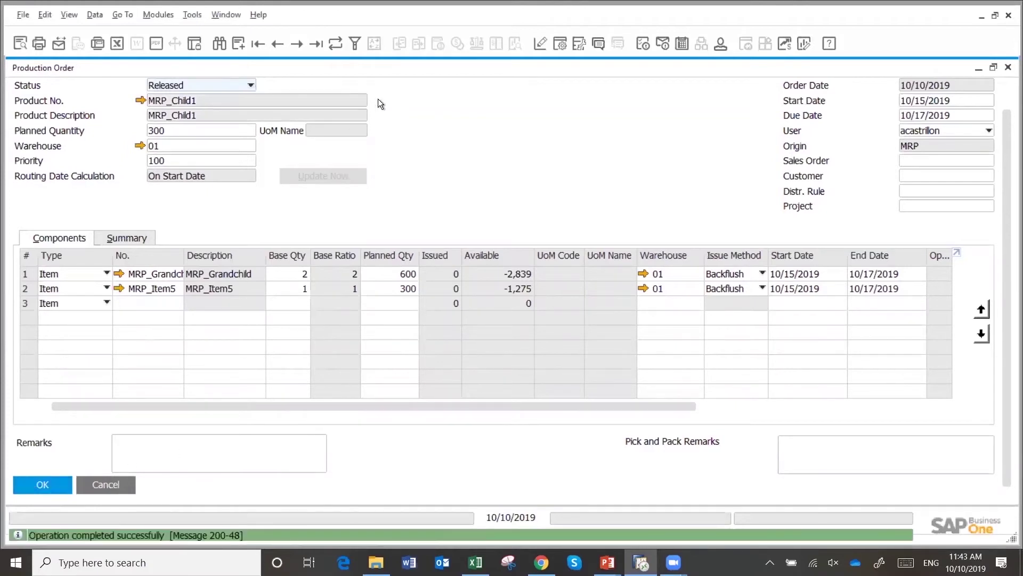
Add the Senior Technician resource R300006 as the third component line of the MRP_Child1 production order.
left_click(106, 303)
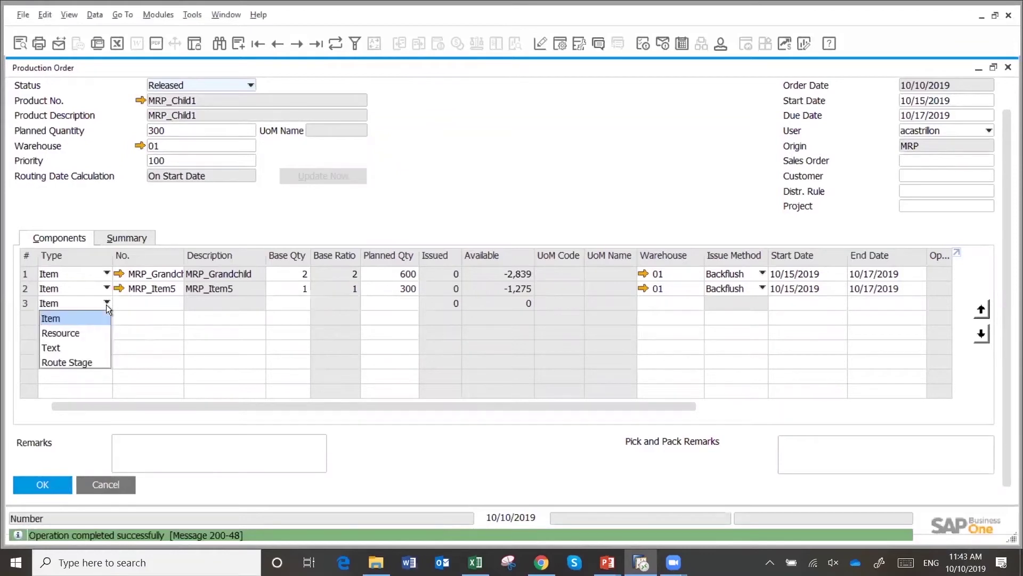
left_click(91, 332)
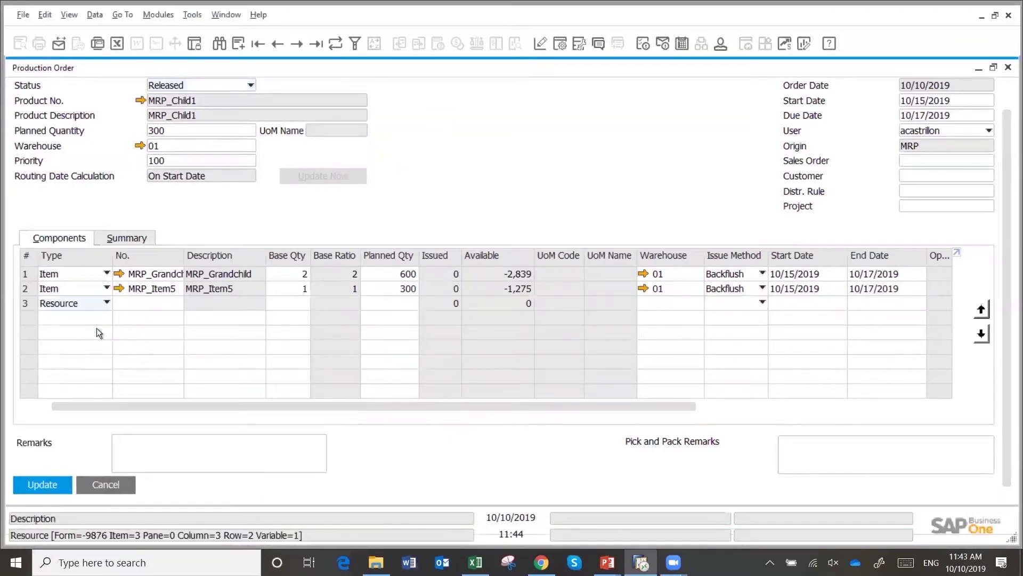
left_click(165, 301)
type("R")
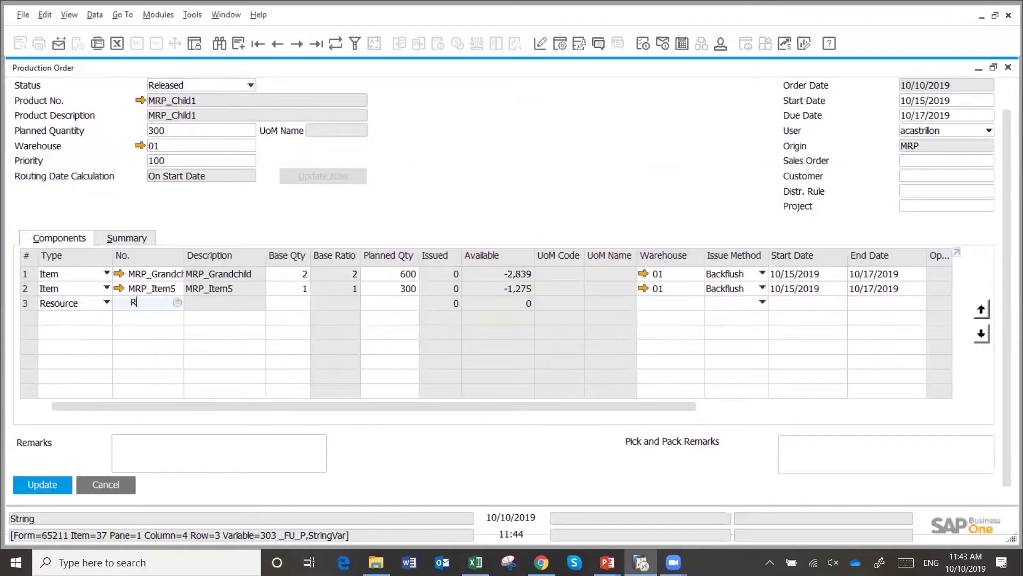
key("Tab")
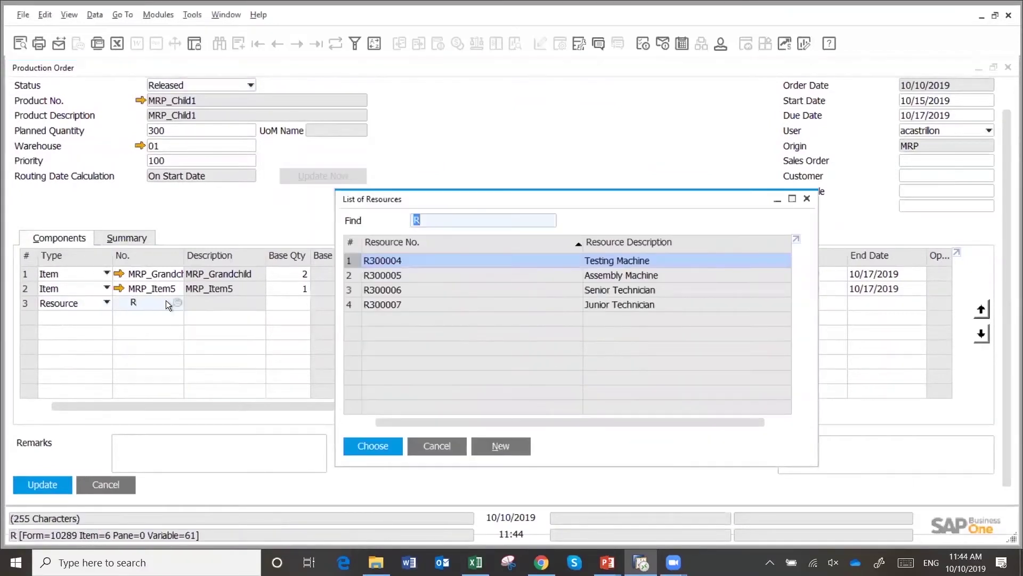
double_click(391, 289)
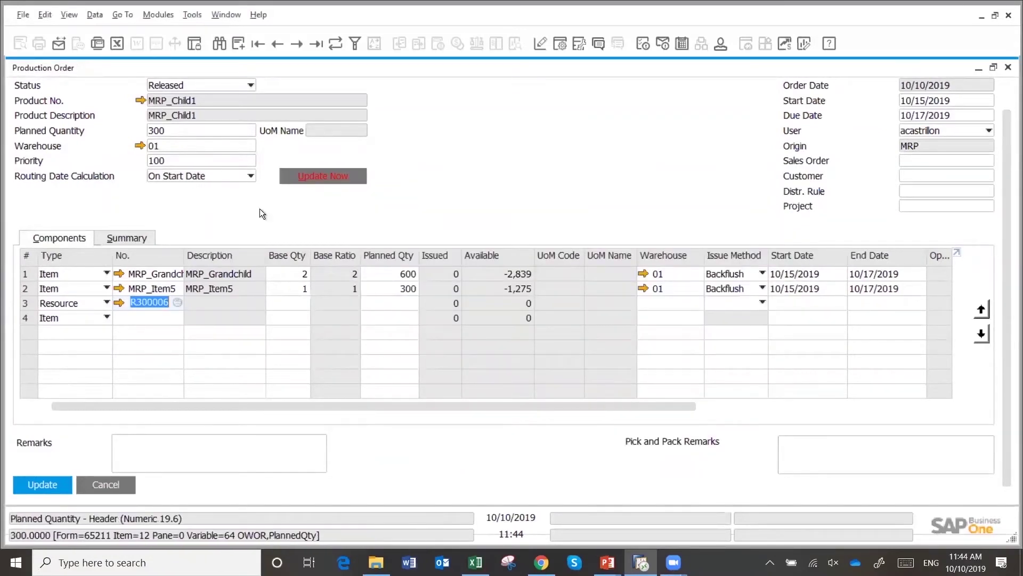
Set the base quantity of the R300006 resource line to 0.1.
left_click(298, 299)
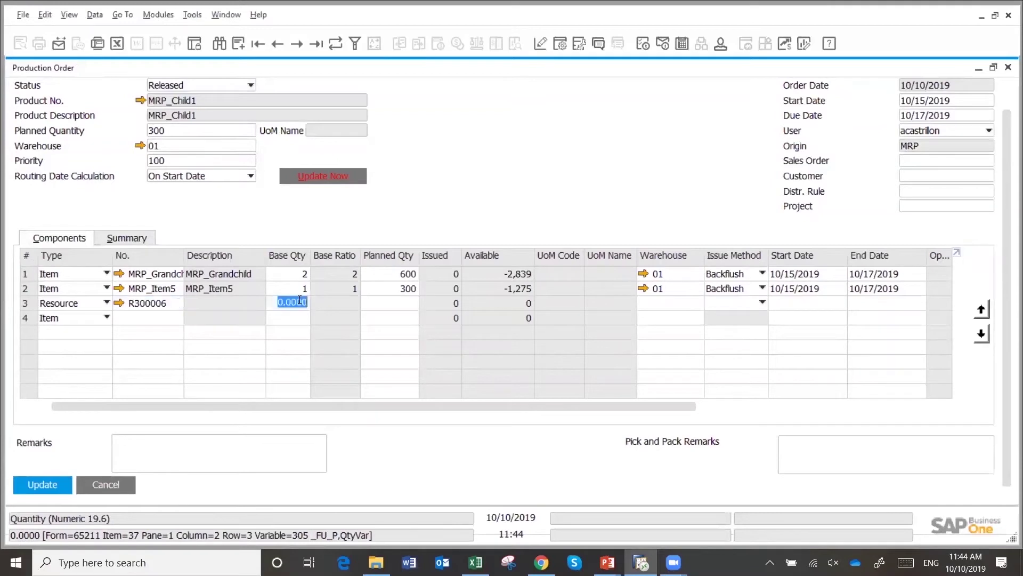
key("BackSpace")
type("1")
key("Tab")
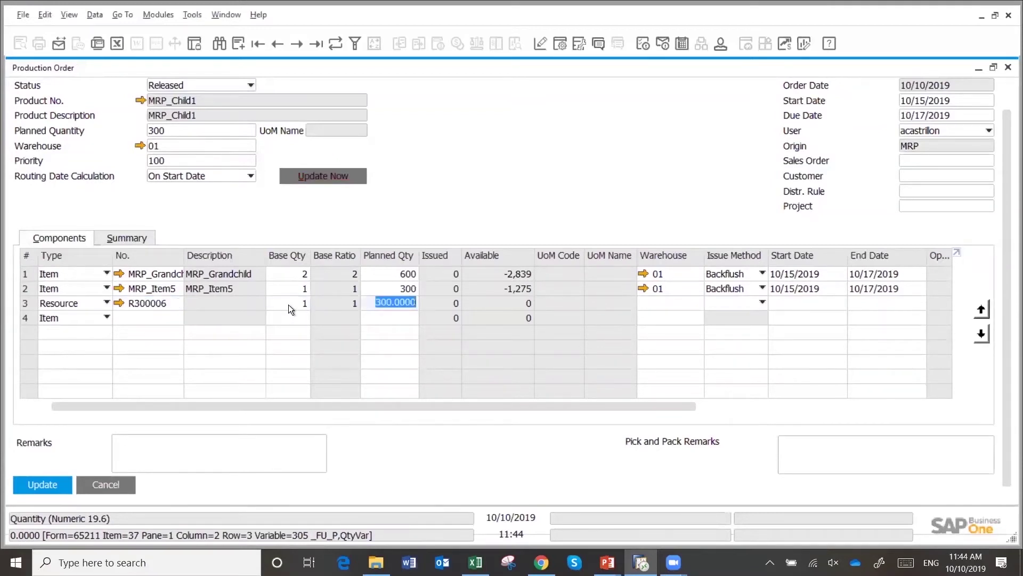
left_click(289, 305)
type("0")
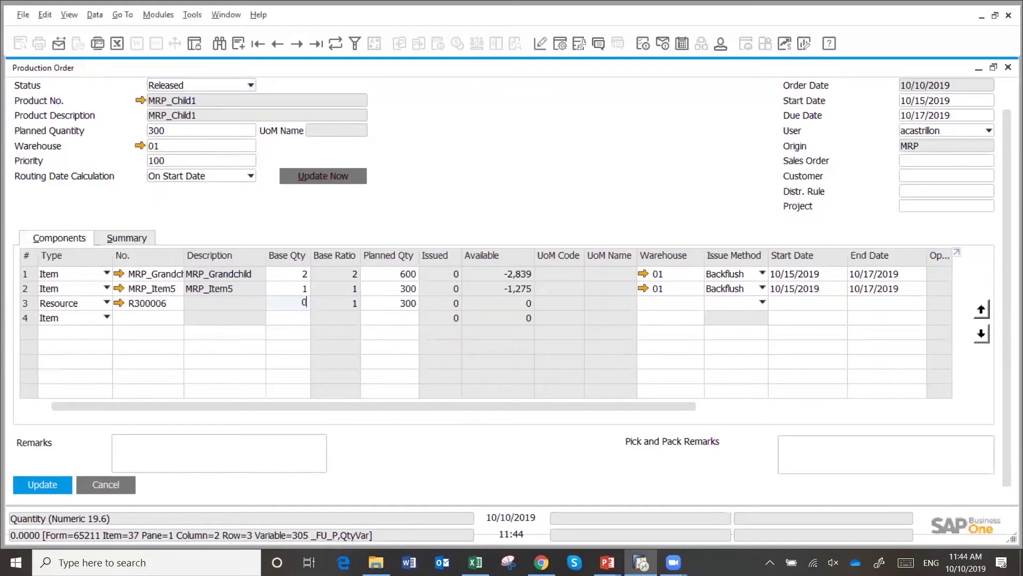
type(".1")
key("Tab")
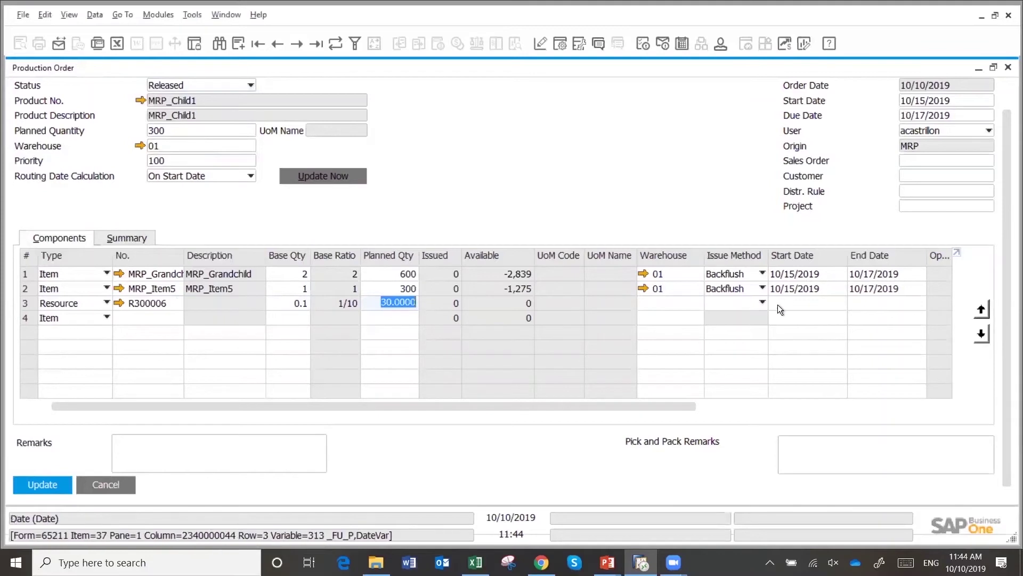
key("Tab")
key("Tab")
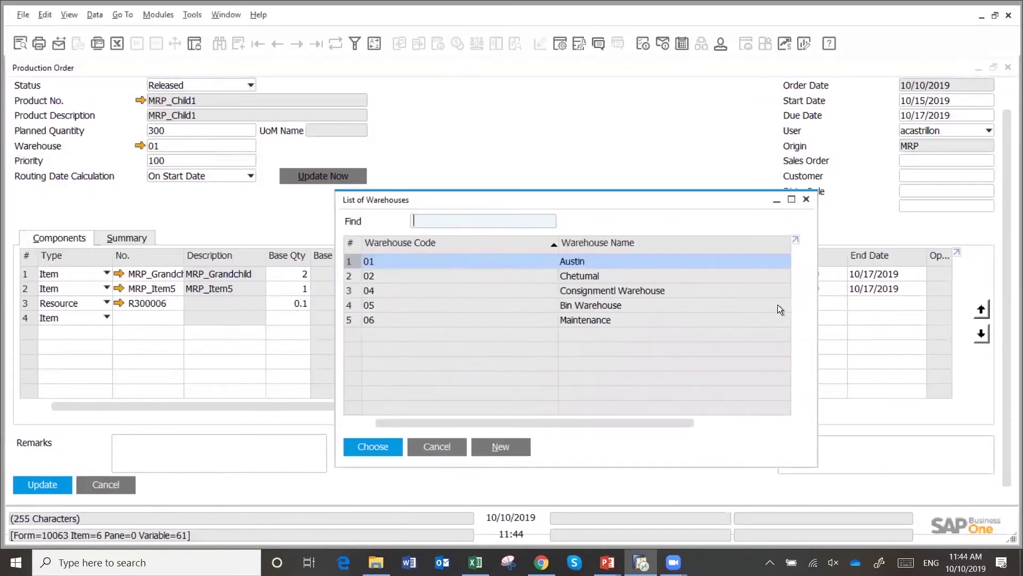
left_click(436, 447)
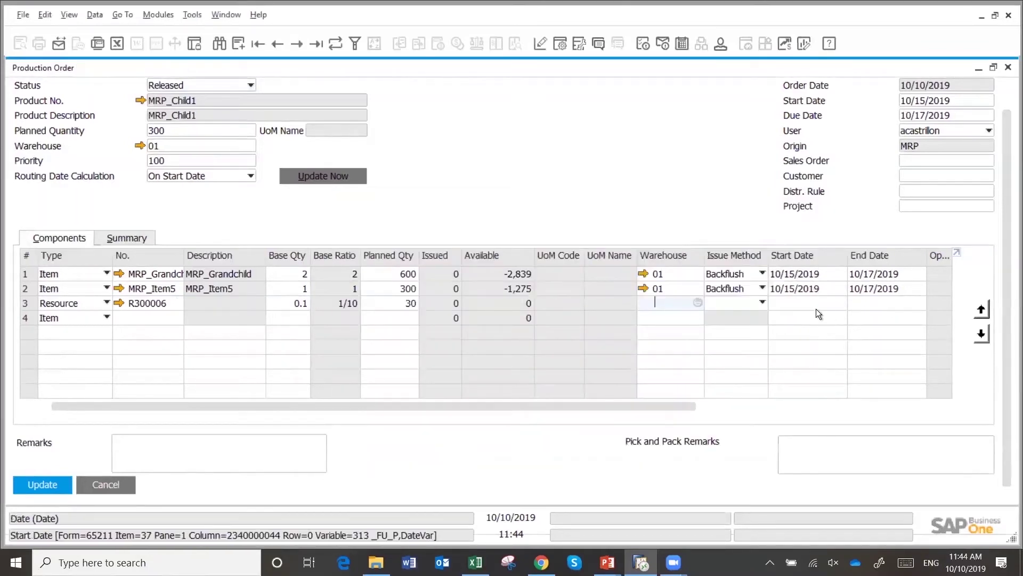
Set the R300006 line's start date to 10/15/2019 and its warehouse to 01, and try to update the production order.
left_click(804, 301)
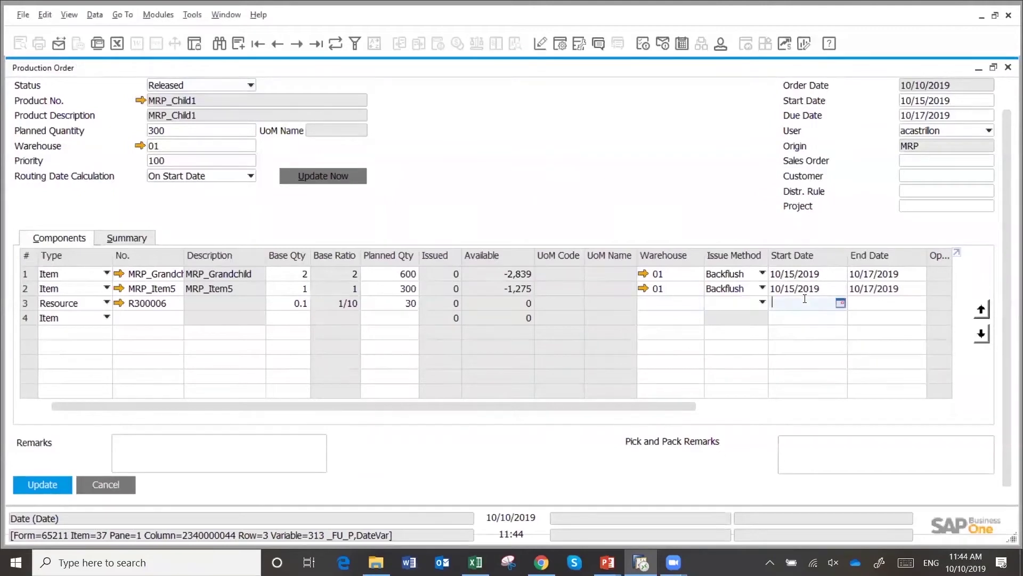
type("15")
key("Tab")
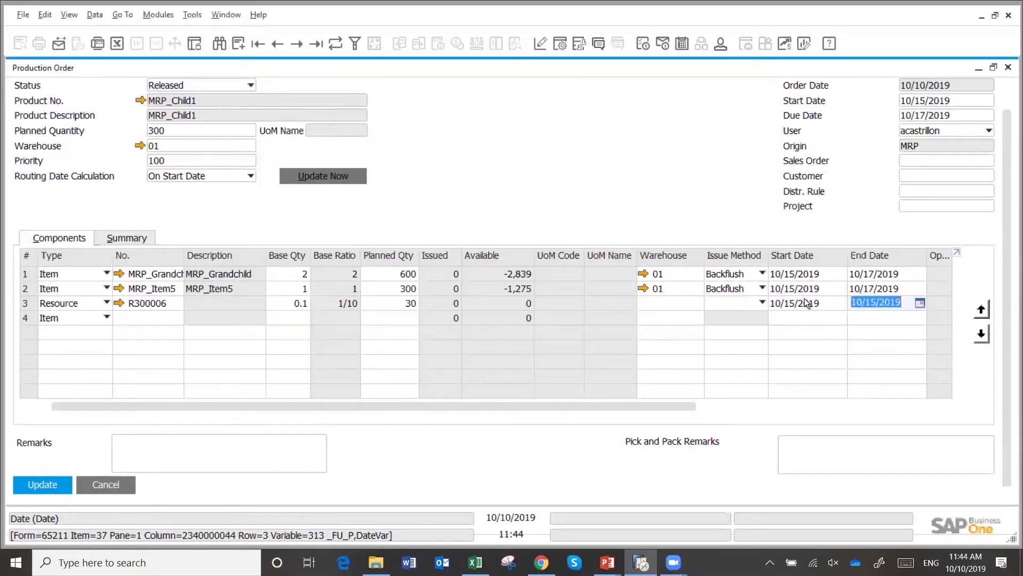
key("Return")
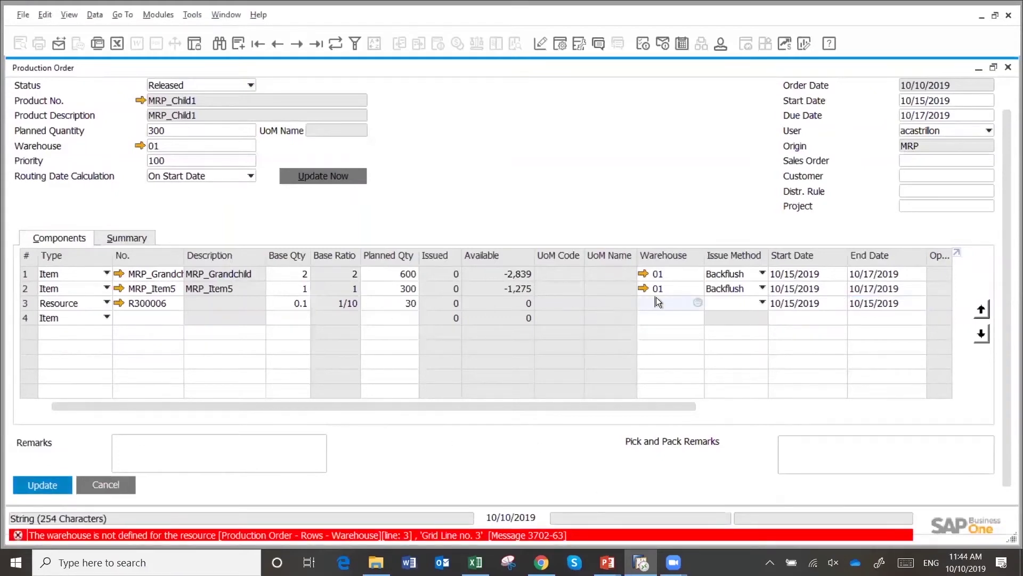
type("01")
key("Tab")
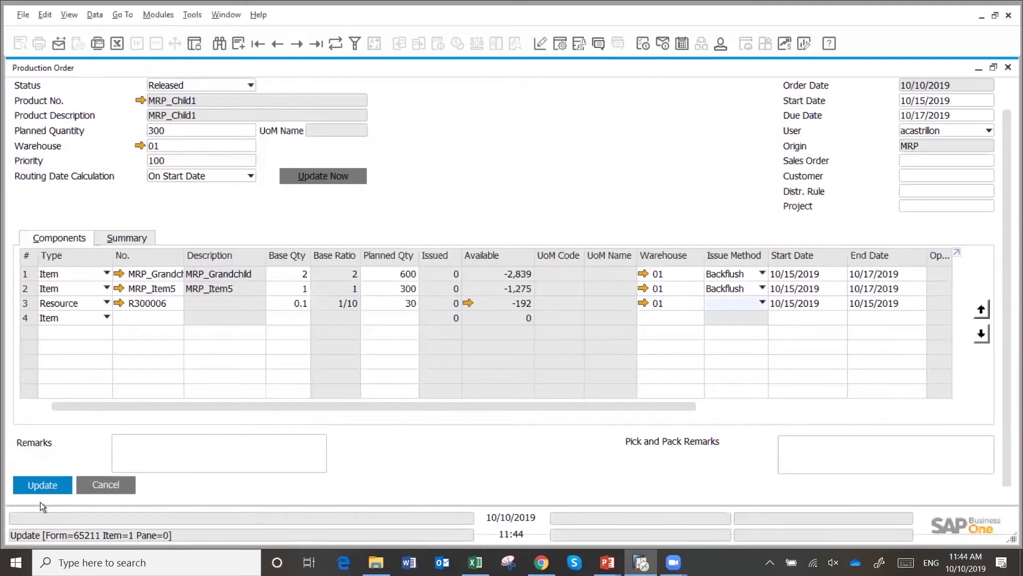
left_click(51, 484)
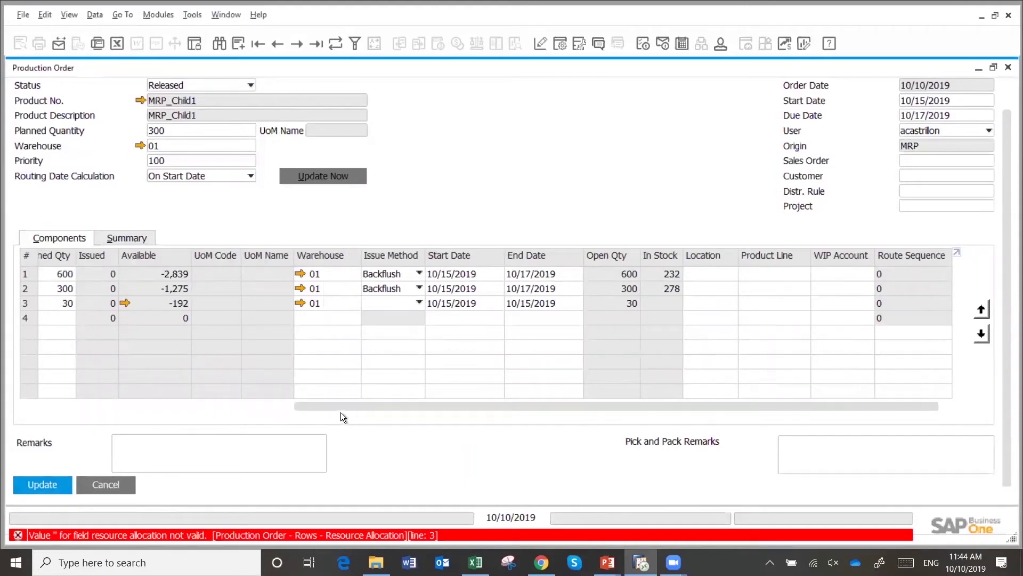
Set the issue method of the R300006 line to Manual and try to update the production order.
left_click(414, 302)
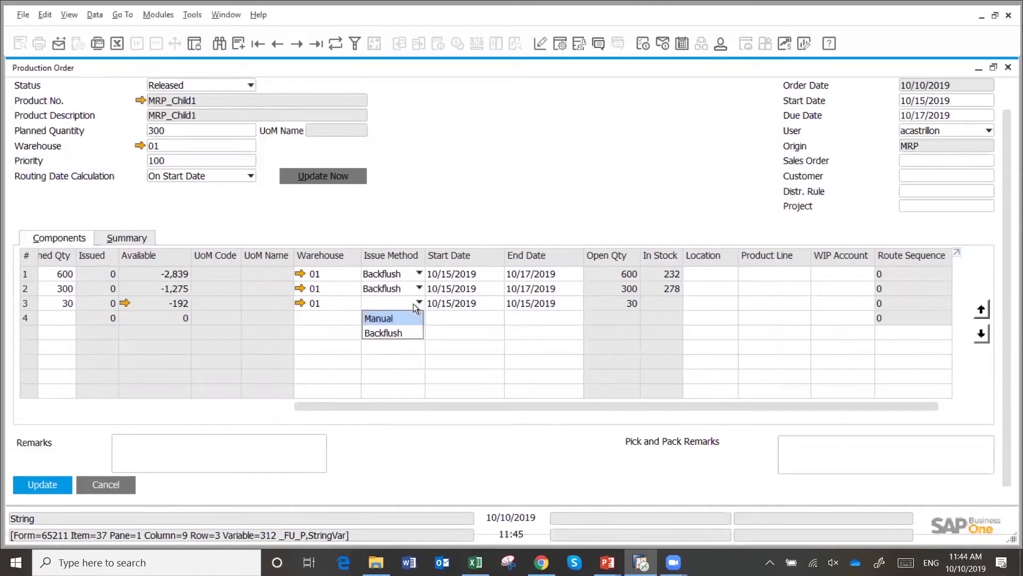
left_click(385, 317)
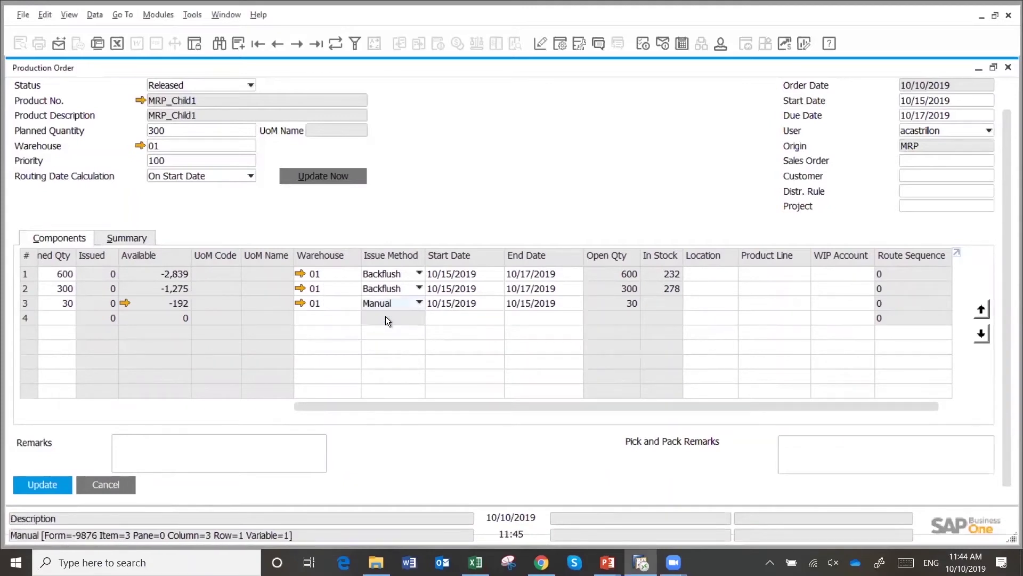
left_click(43, 482)
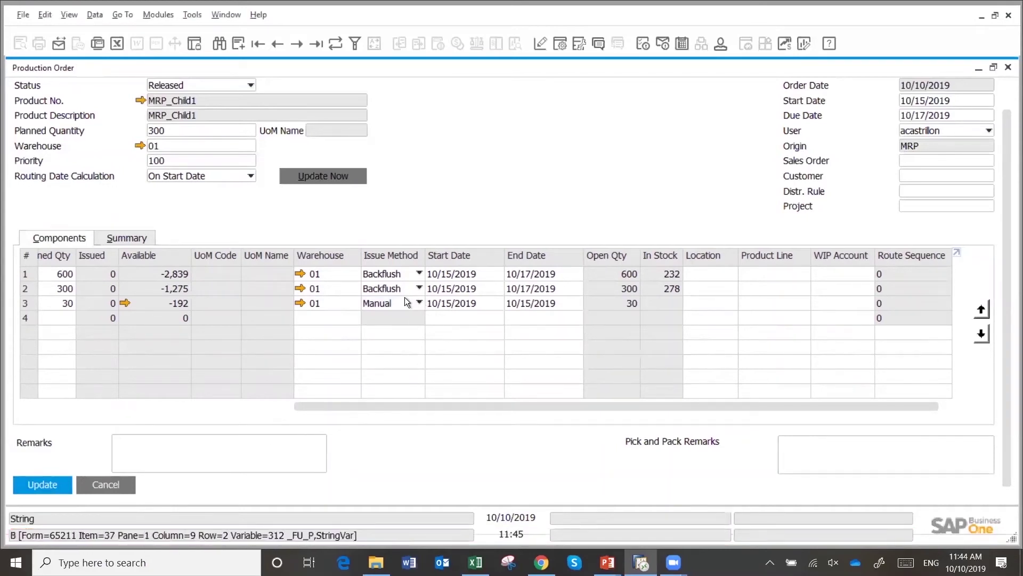
Change the R300006 line's issue method to Backflush and try to update the production order.
left_click_drag(367, 407, 28, 410)
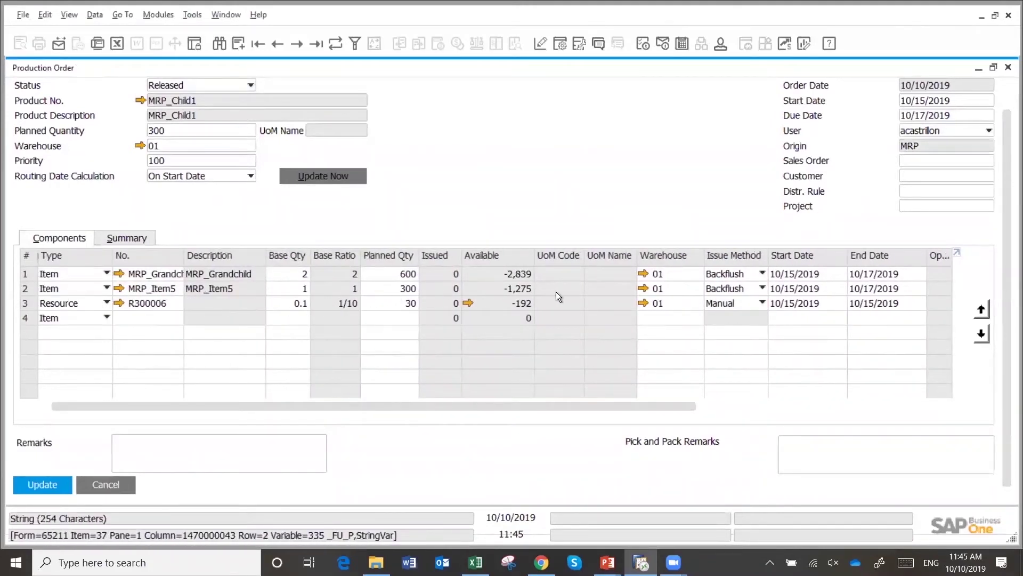
left_click(759, 305)
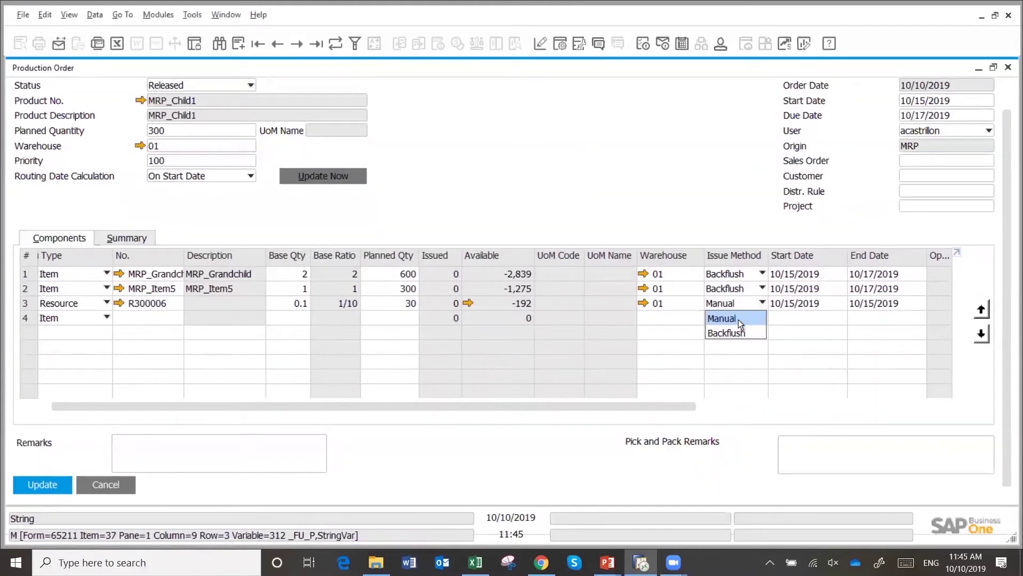
left_click(728, 334)
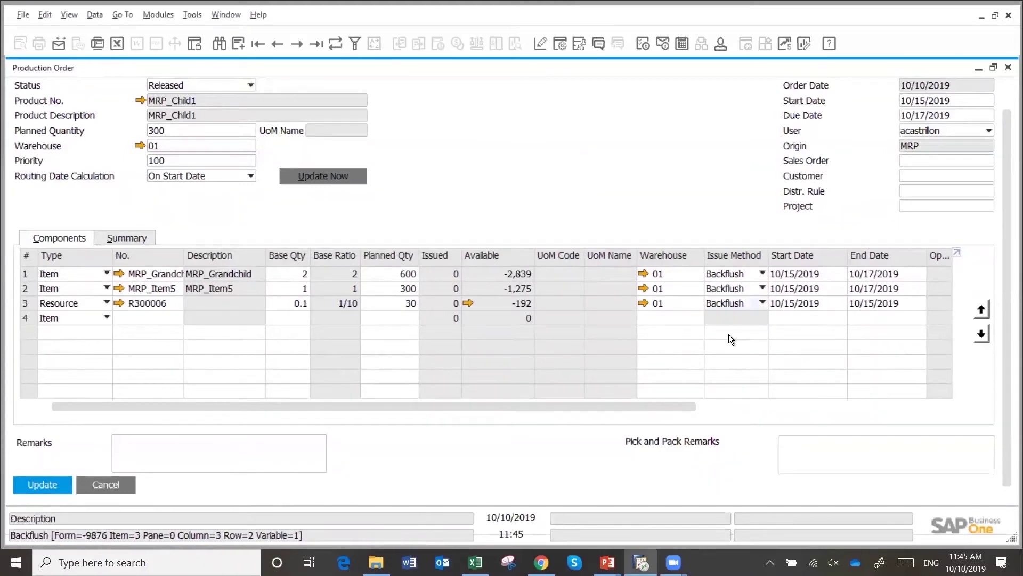
left_click(42, 483)
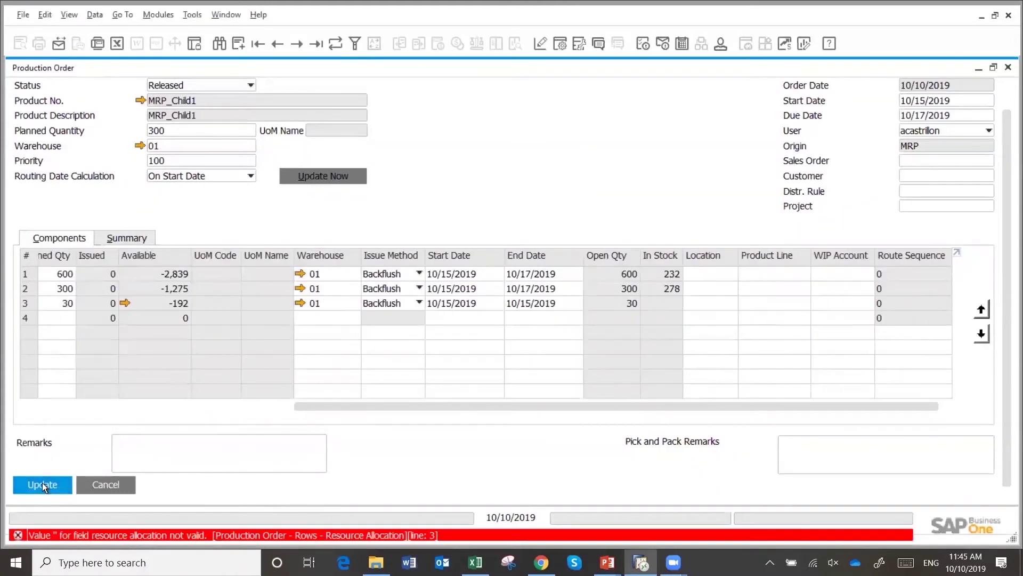
Discard the unsaved production order changes and refresh the Resource Capacity overview for 10/10/2019 to 11/10/2019.
left_click(110, 485)
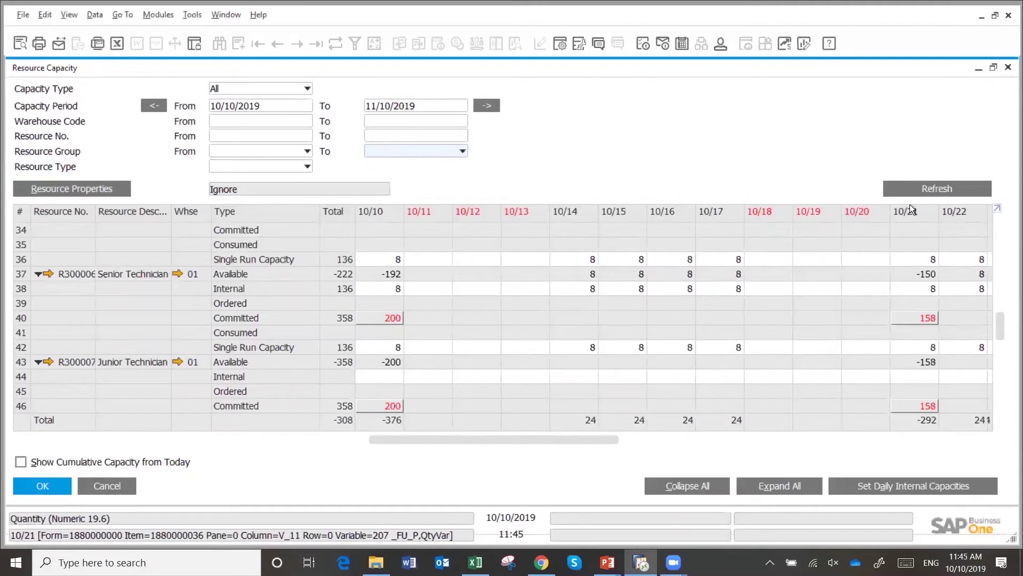
left_click(941, 189)
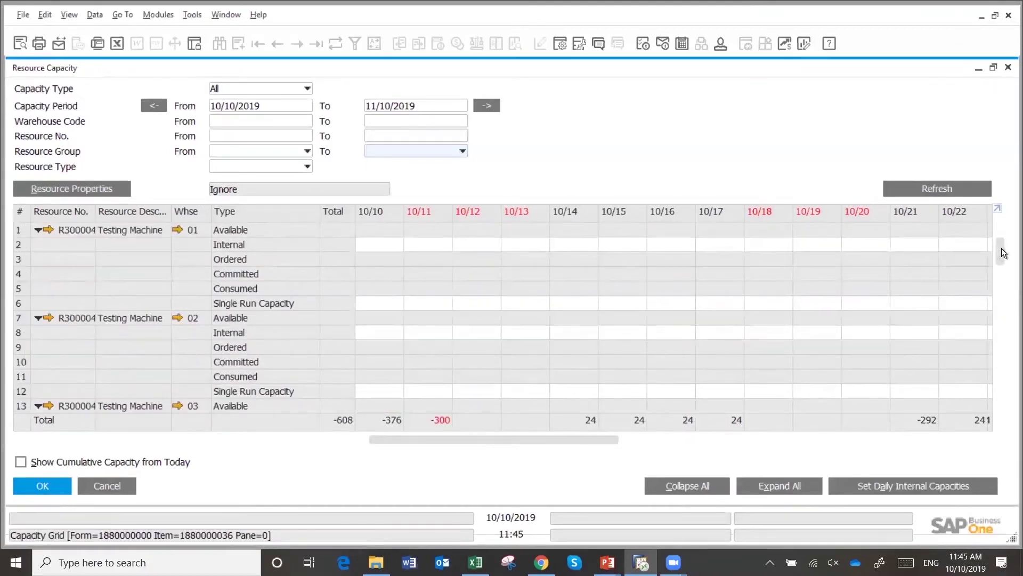
left_click_drag(1004, 253, 1004, 319)
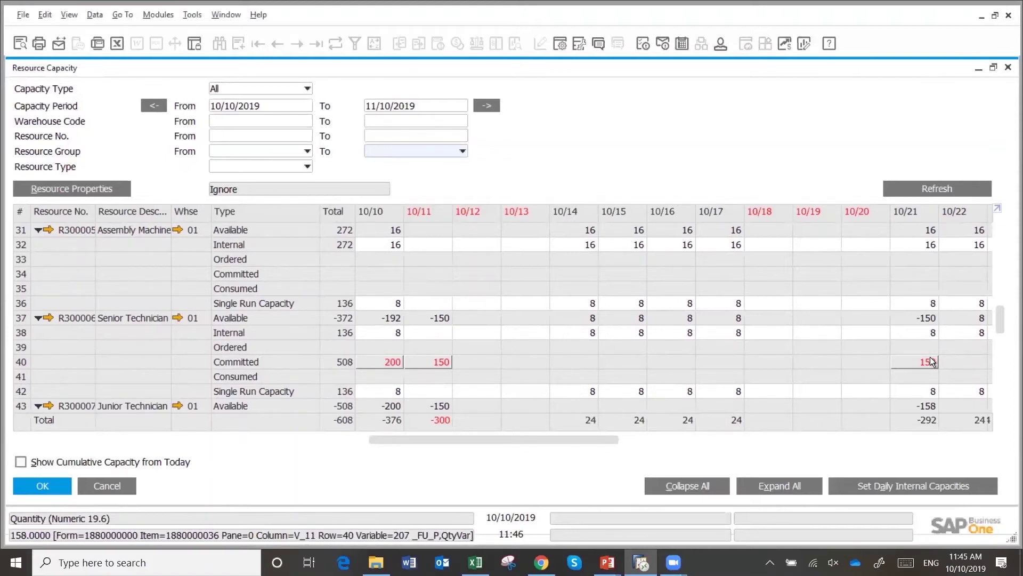
Examine the committed capacity details of Senior Technician R300006 in warehouse 01 for 10/10, 10/11 and 10/21.
double_click(395, 362)
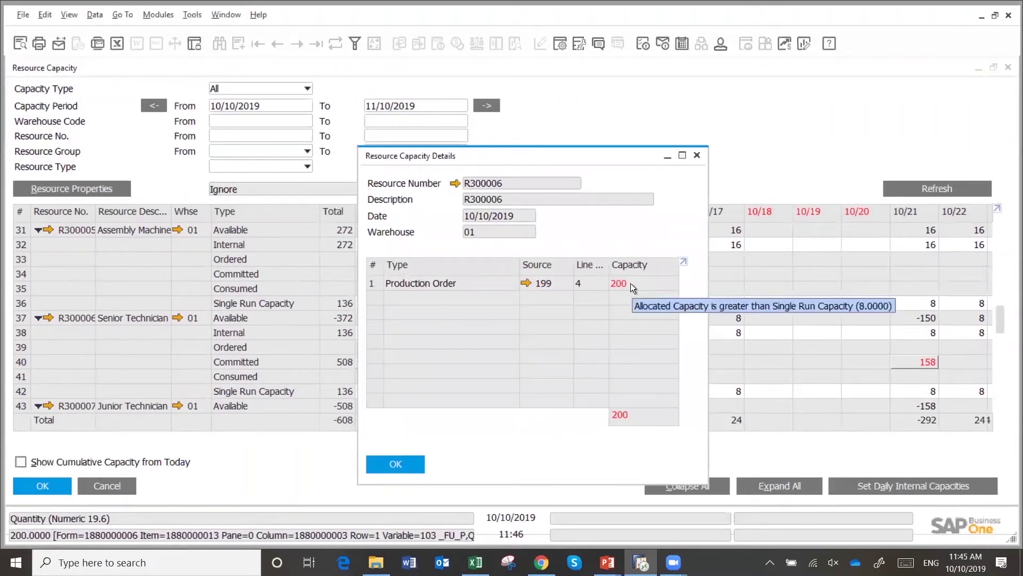
left_click(396, 464)
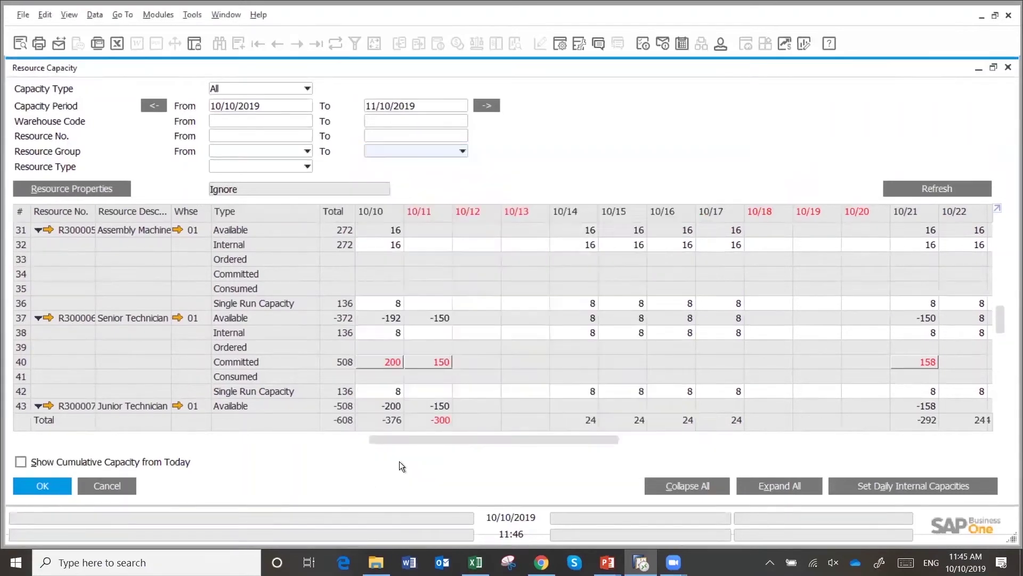
double_click(437, 362)
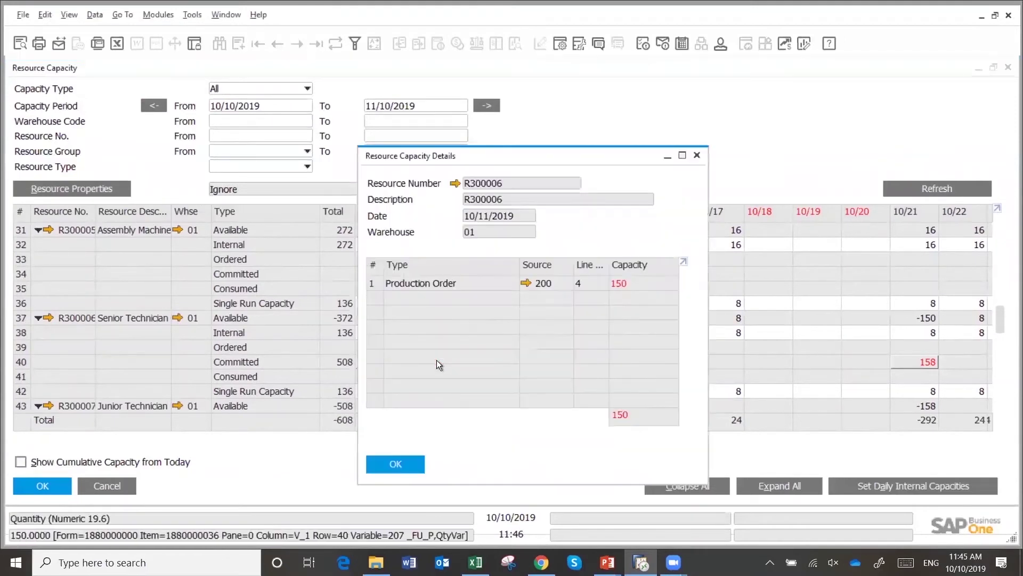
left_click(396, 465)
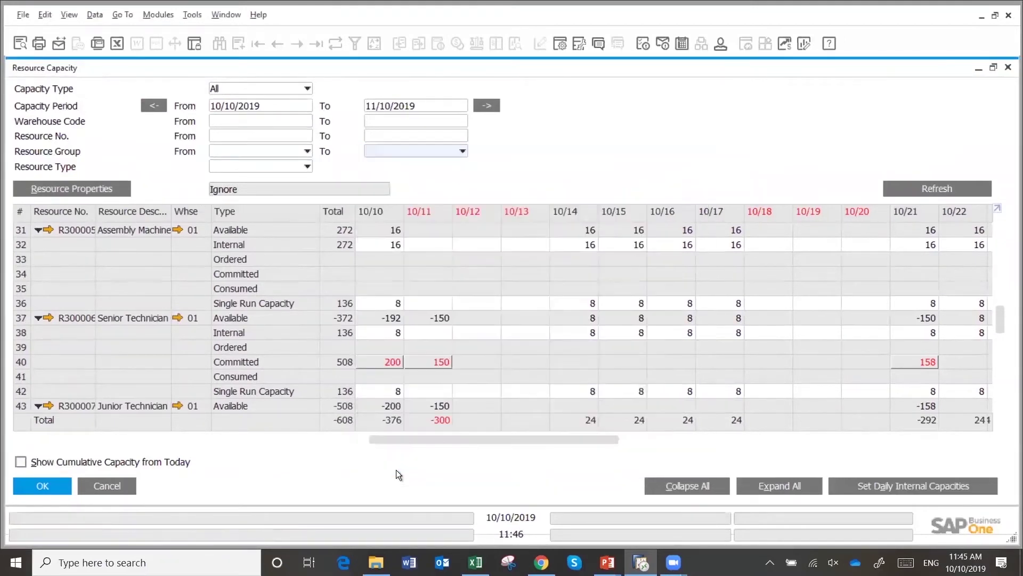
double_click(925, 366)
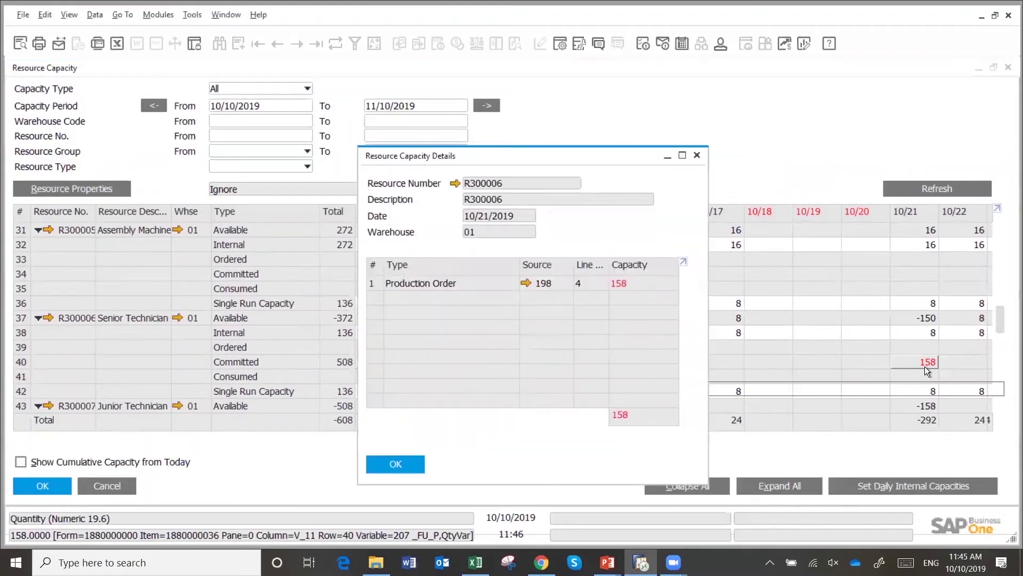
left_click(397, 465)
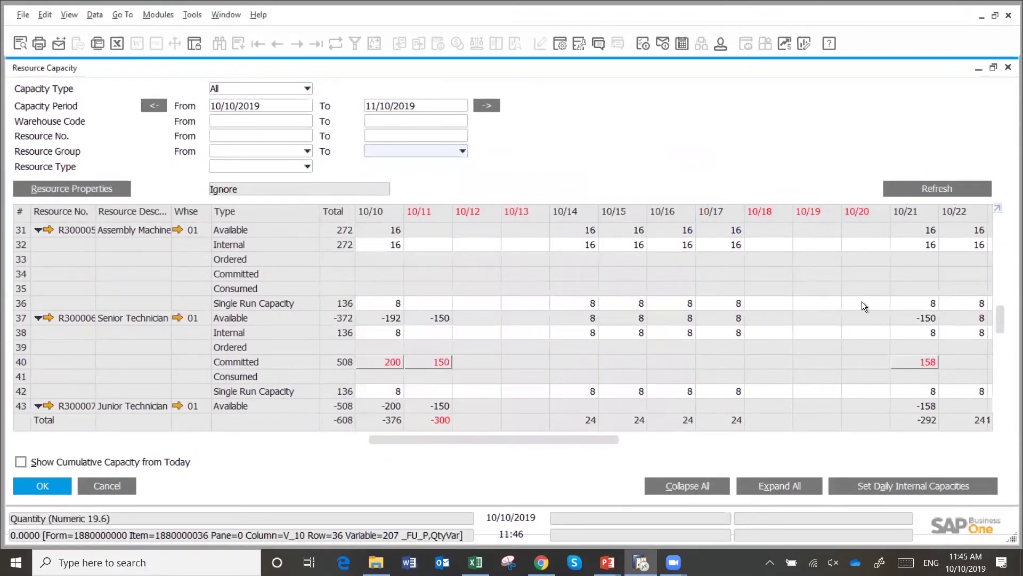
Collapse all resources in the capacity grid and expand only Junior Technician R300007 in warehouse 01.
left_click_drag(1001, 322, 1002, 332)
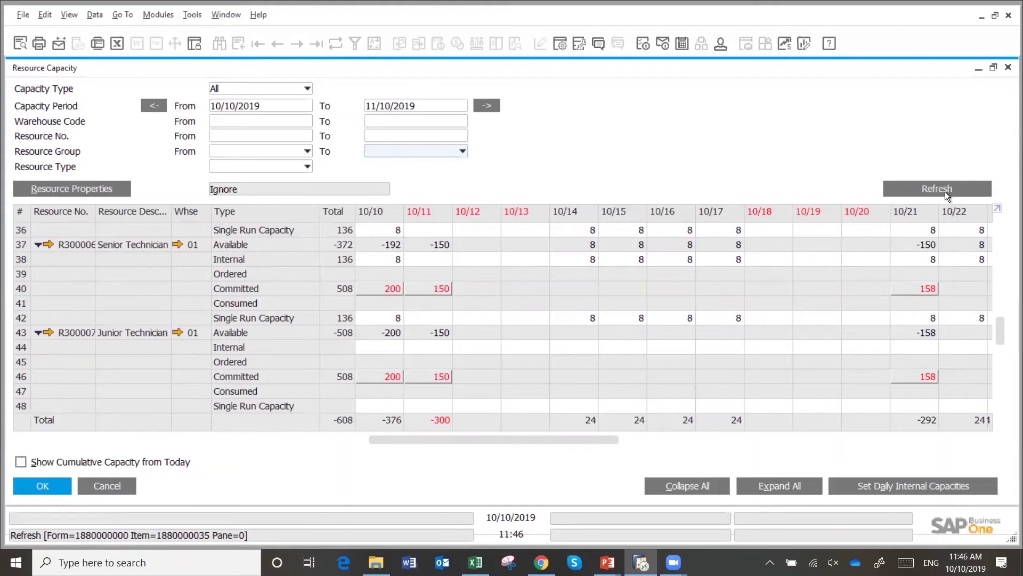
left_click(692, 490)
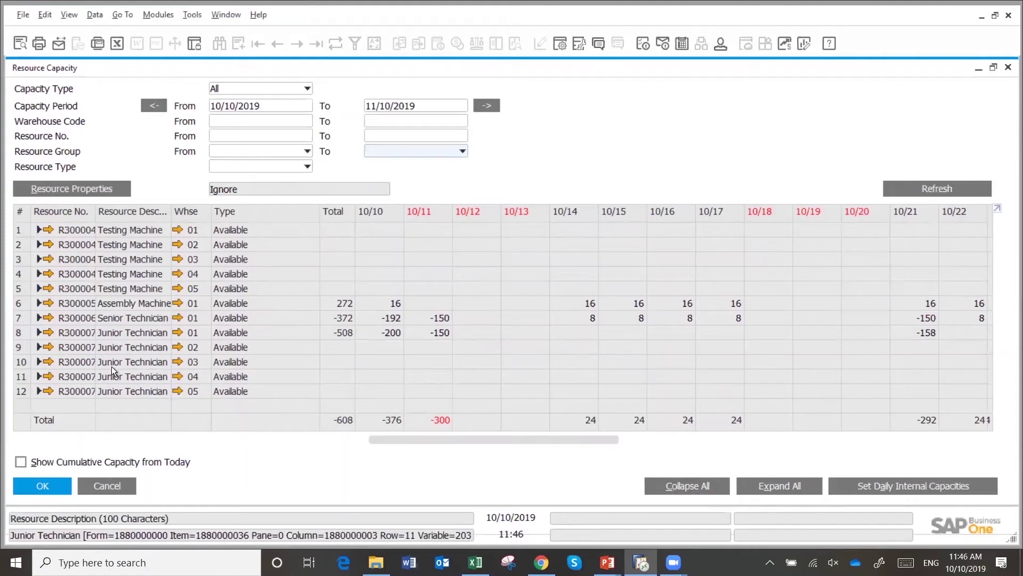
left_click(39, 331)
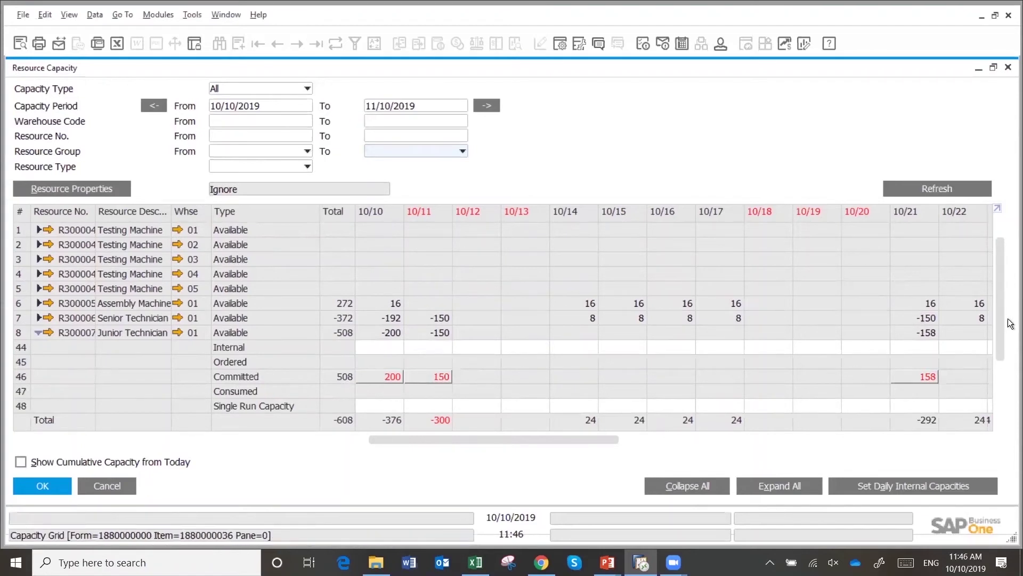
left_click_drag(999, 321, 1000, 340)
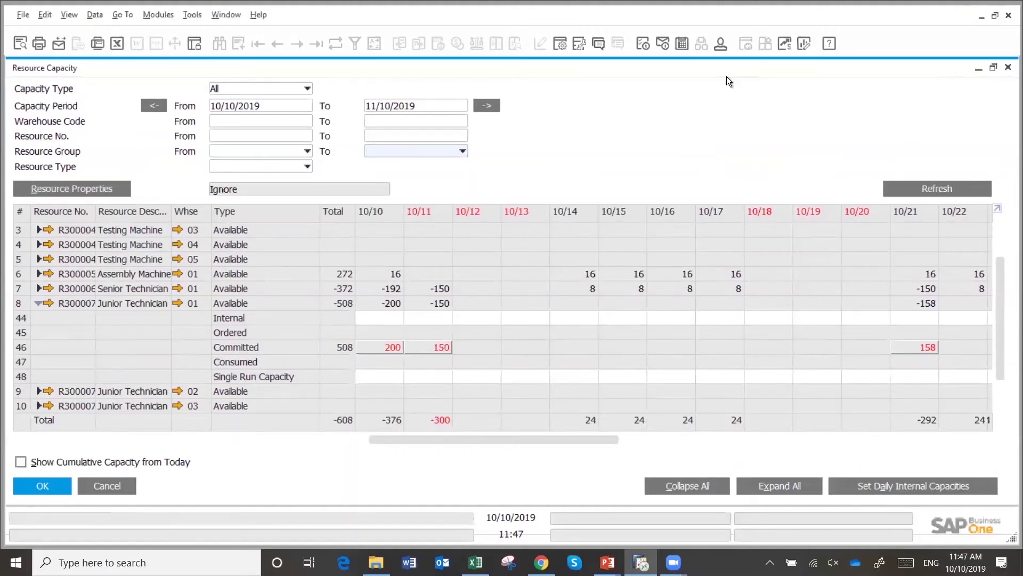
Show the committed capacity details of R300007 for 10/10 and open the production order they come from.
left_click(222, 16)
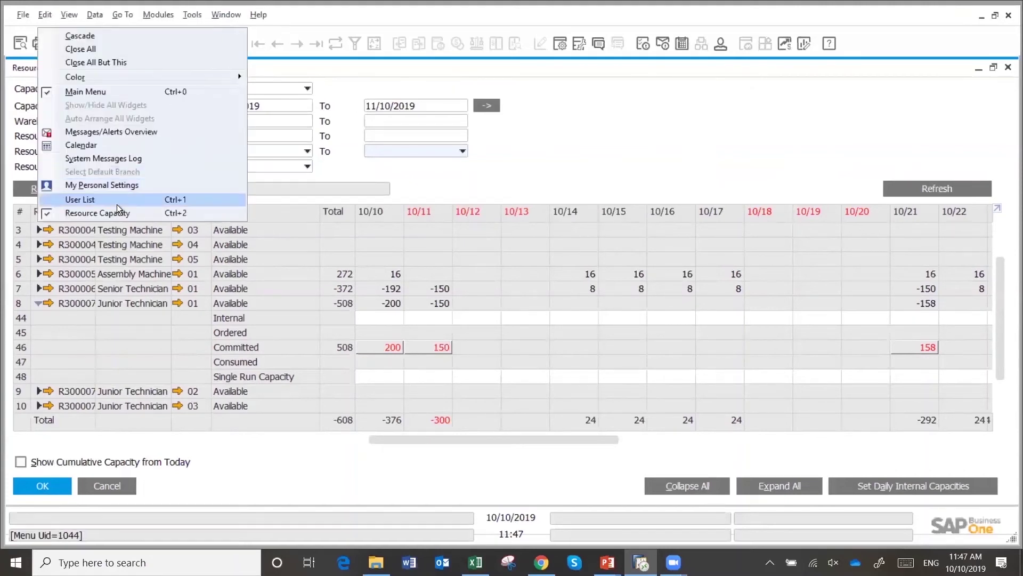
left_click(391, 347)
double_click(391, 347)
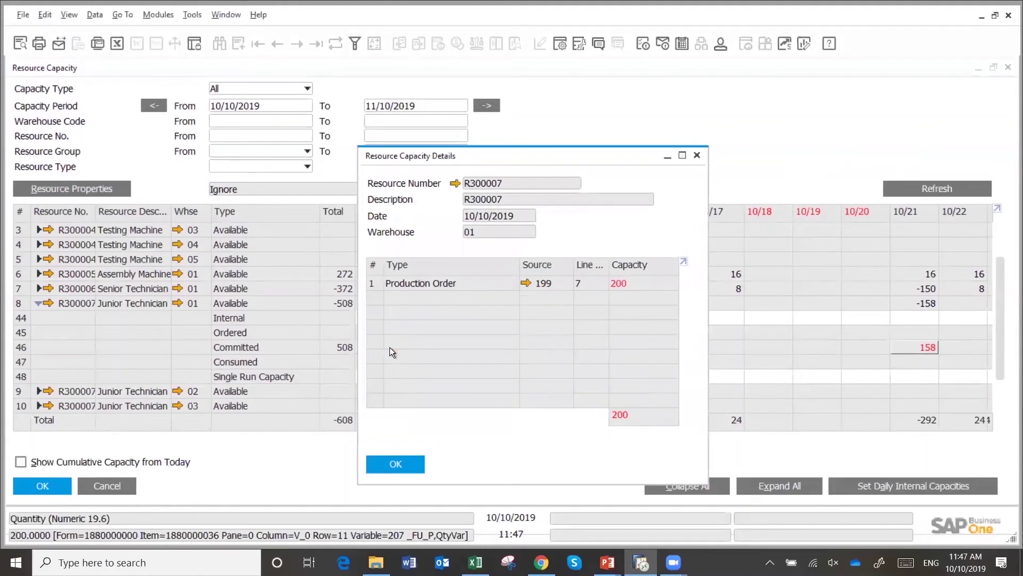
left_click(526, 283)
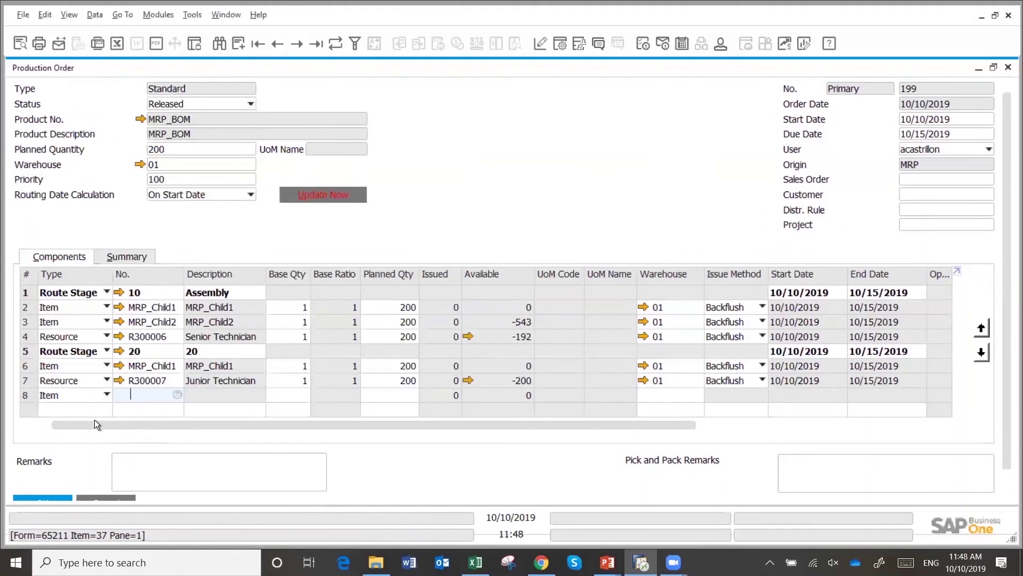
Set the type of the empty component row 8 to Text, leaving its row text blank.
left_click(107, 395)
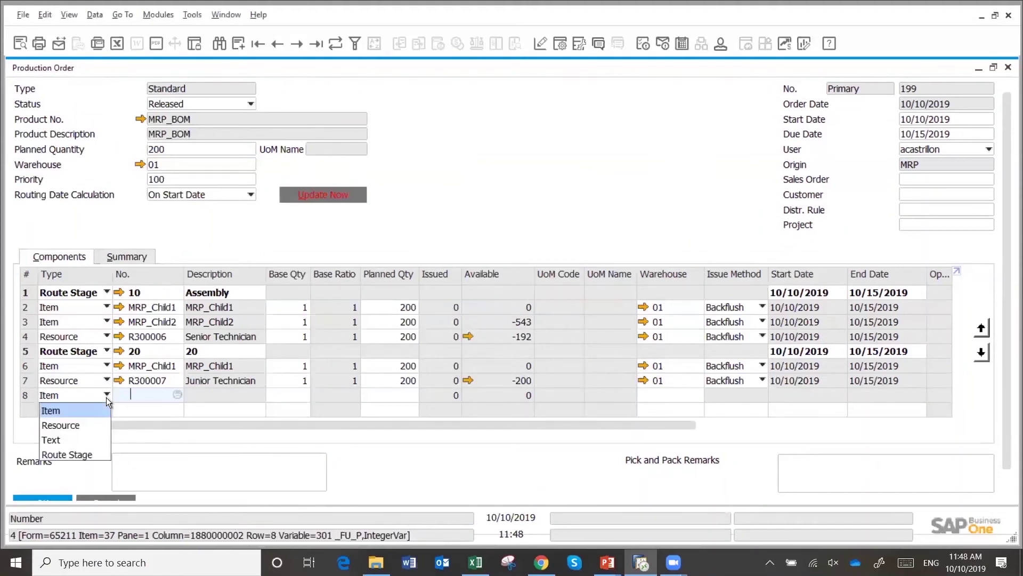
left_click(67, 438)
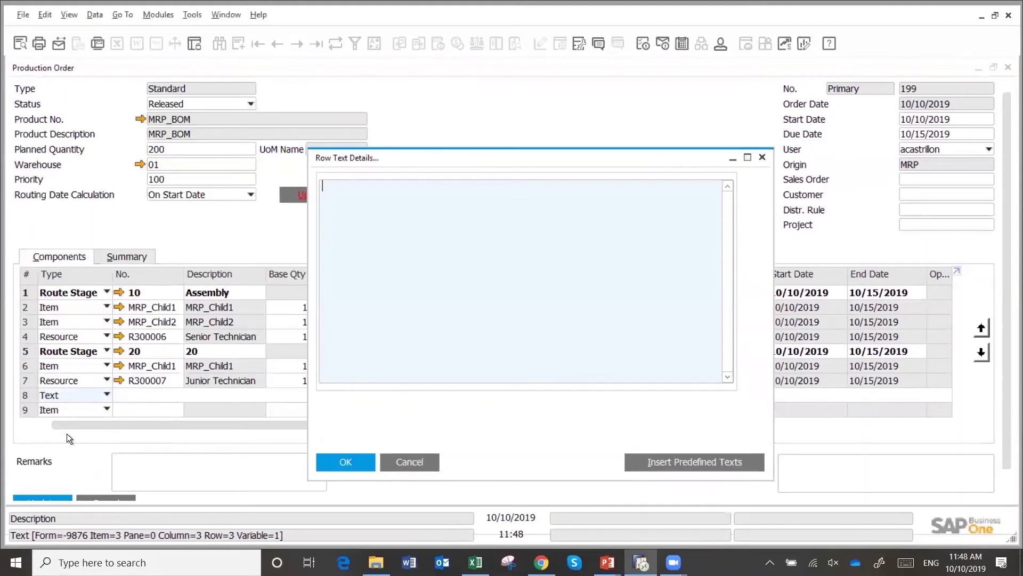
left_click(411, 459)
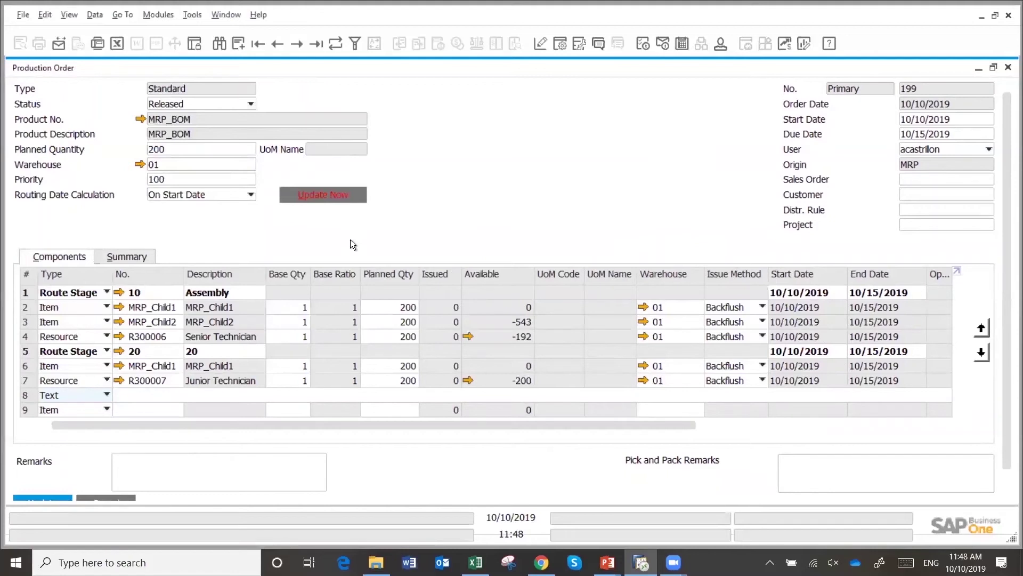
right_click(341, 215)
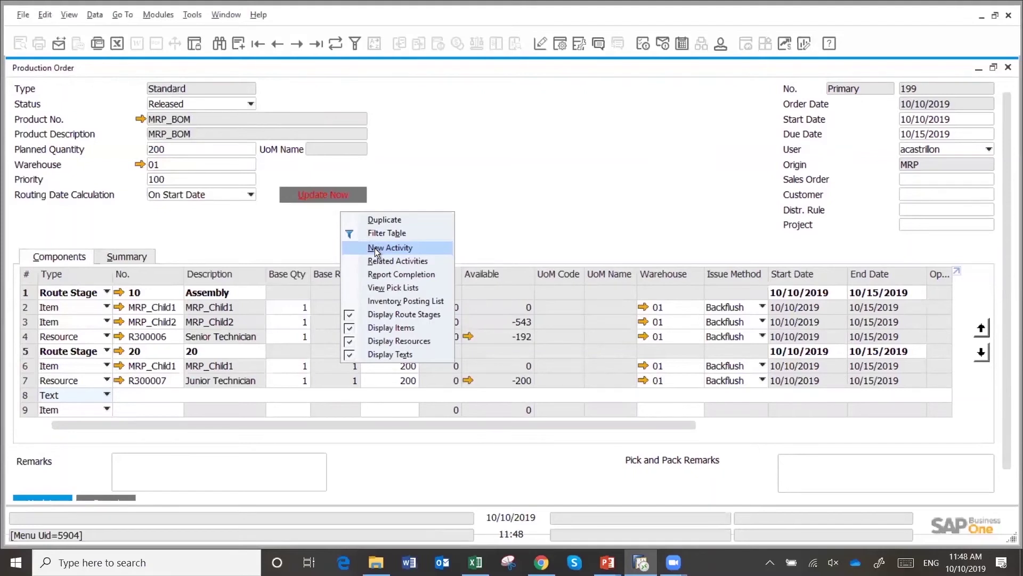
left_click(270, 233)
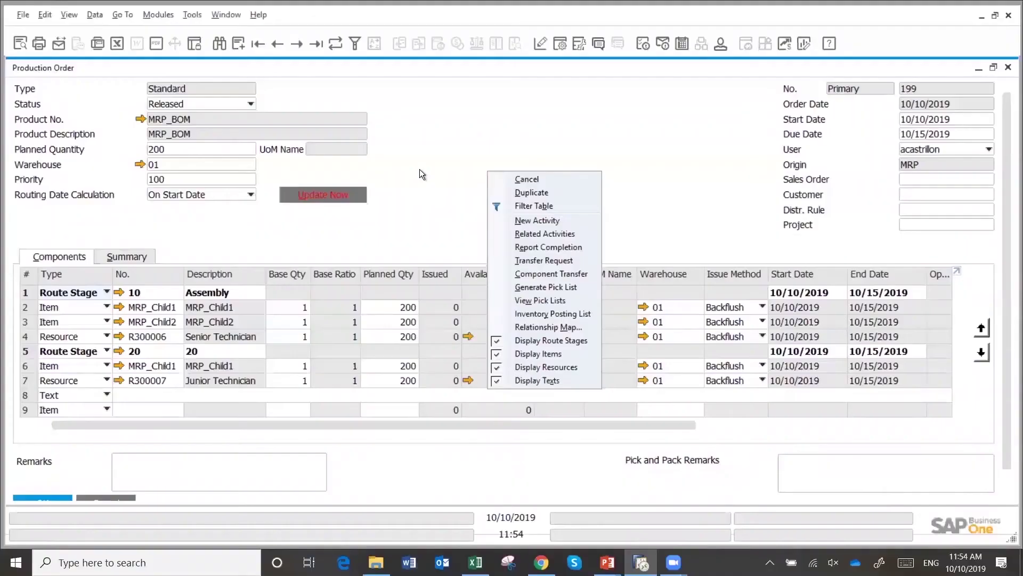
left_click(420, 168)
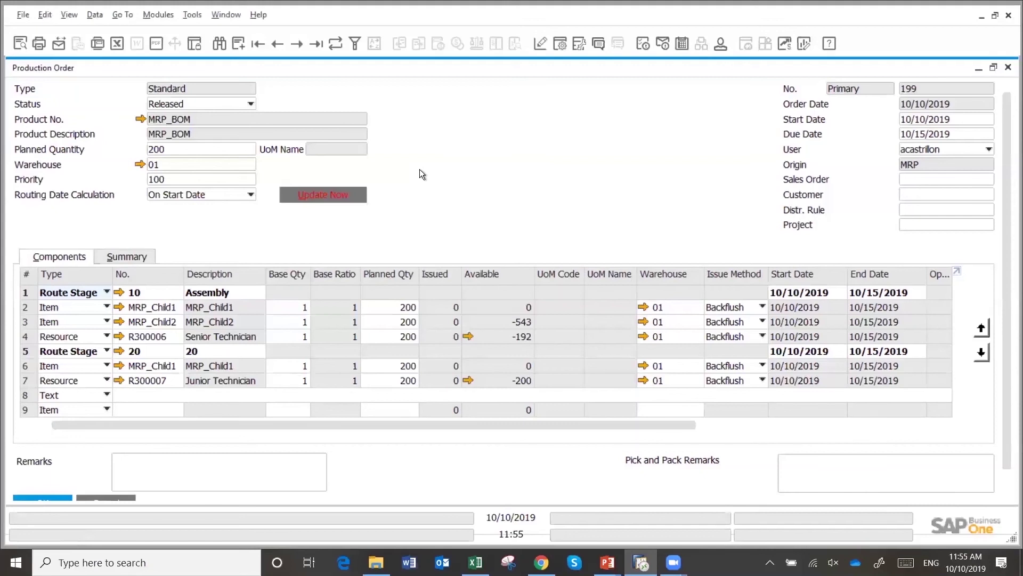
right_click(582, 156)
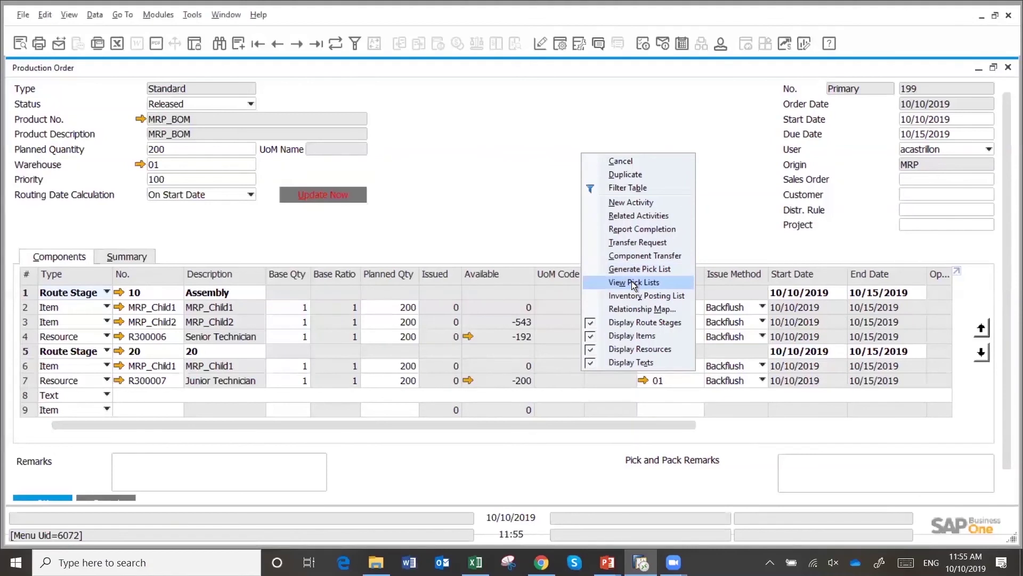
left_click(522, 250)
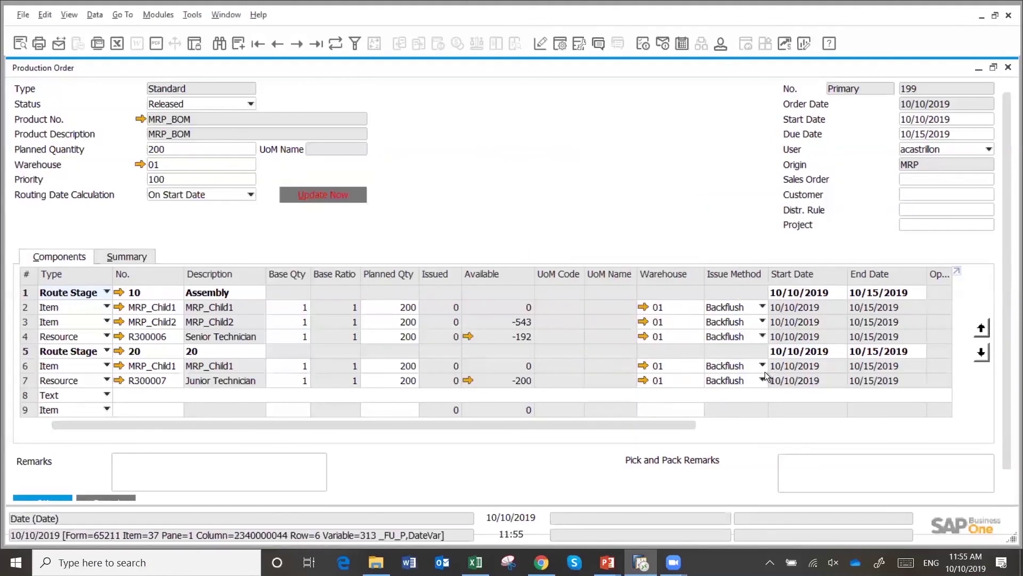
Set the issue method of the MRP_Child1 item in the Assembly route stage to Manual and update the production order.
left_click(762, 305)
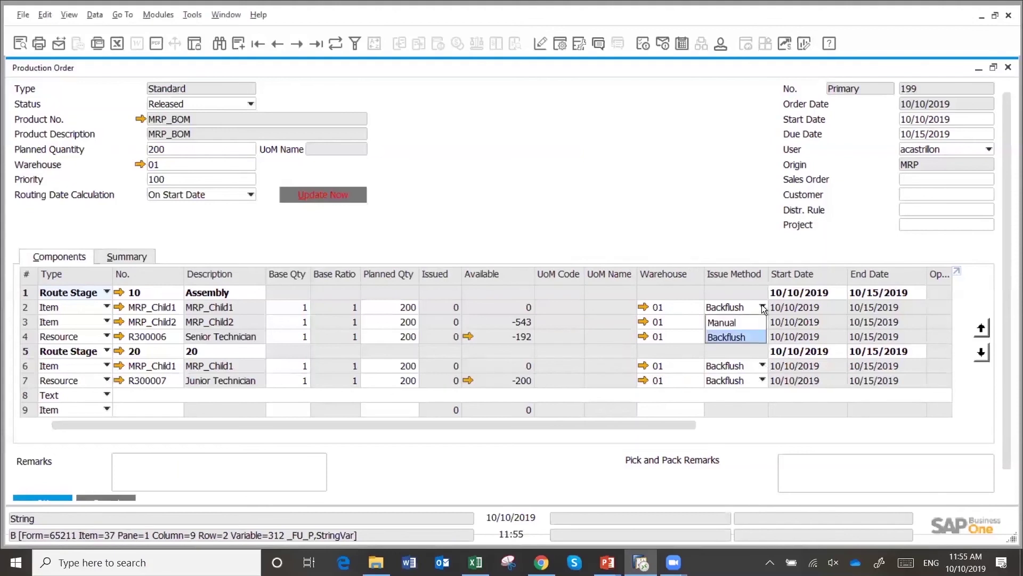
left_click(727, 322)
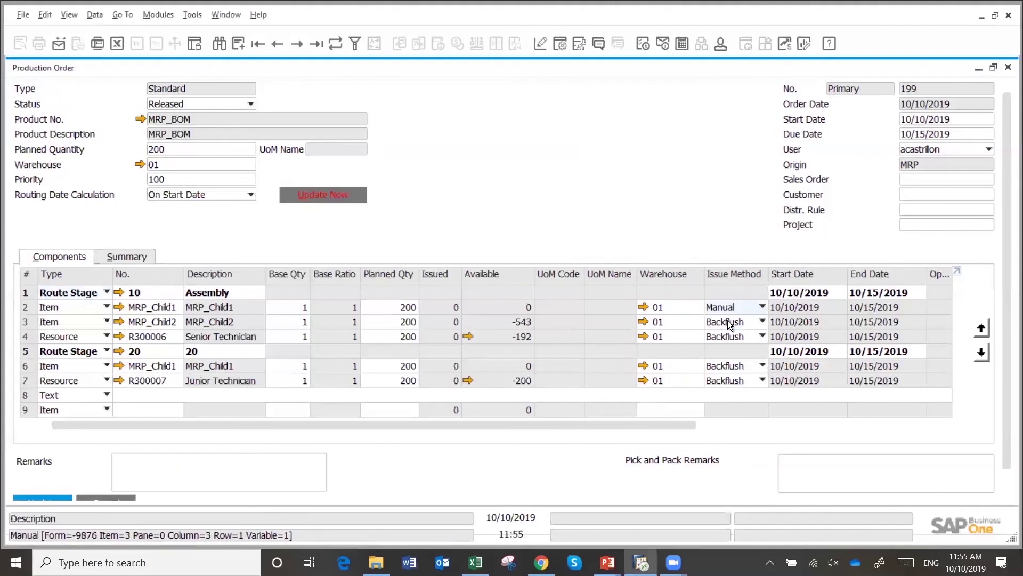
left_click(33, 497)
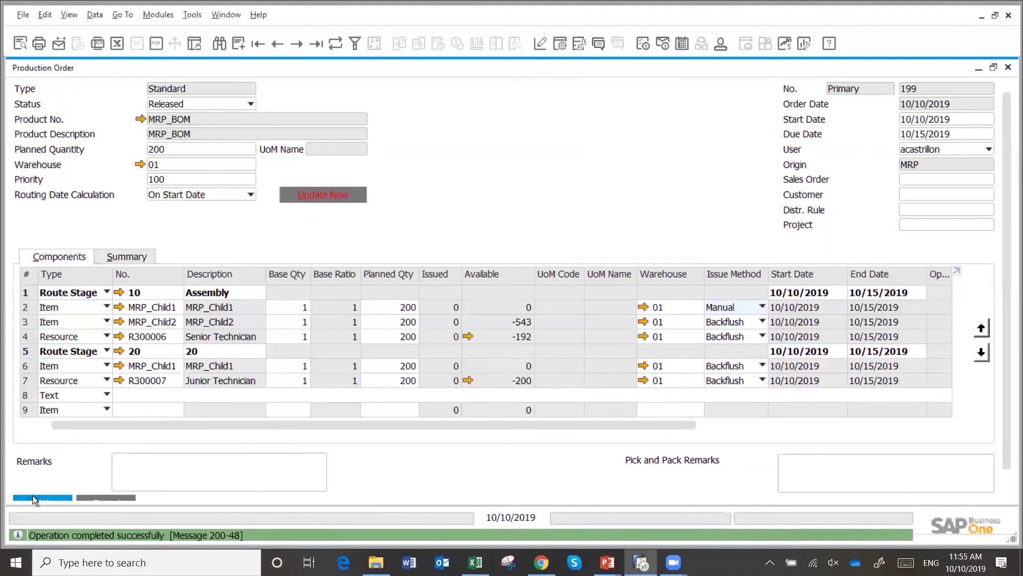
Issue the open quantity of MRP_Child1 to the production order, add the Issue for Production document and close its form.
right_click(477, 232)
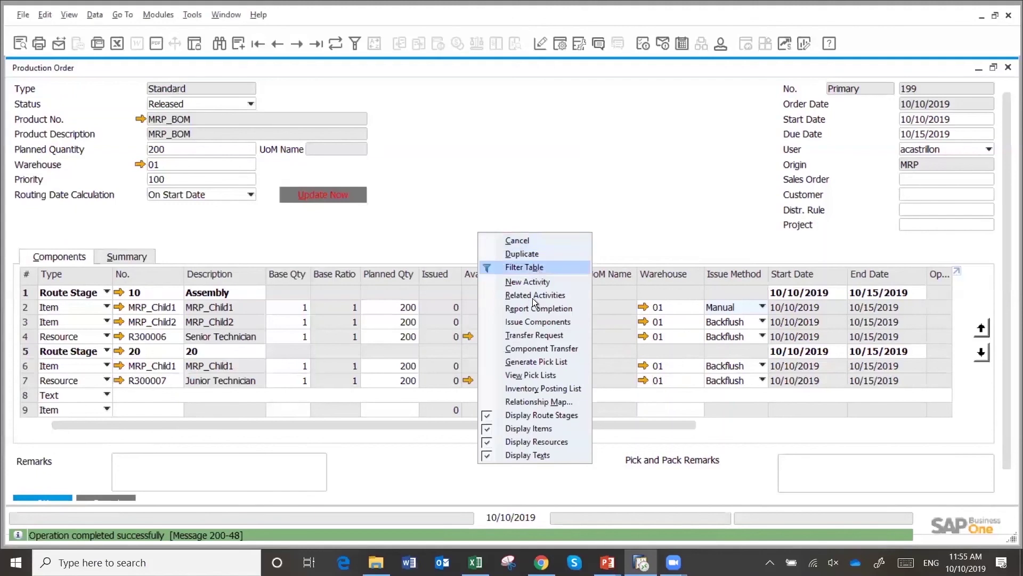
left_click(532, 323)
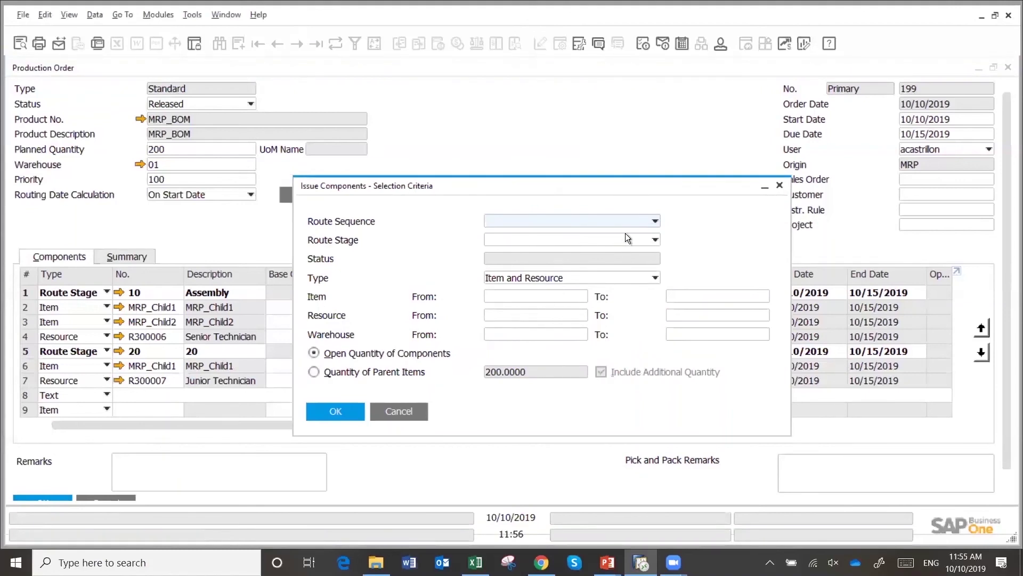
left_click(334, 411)
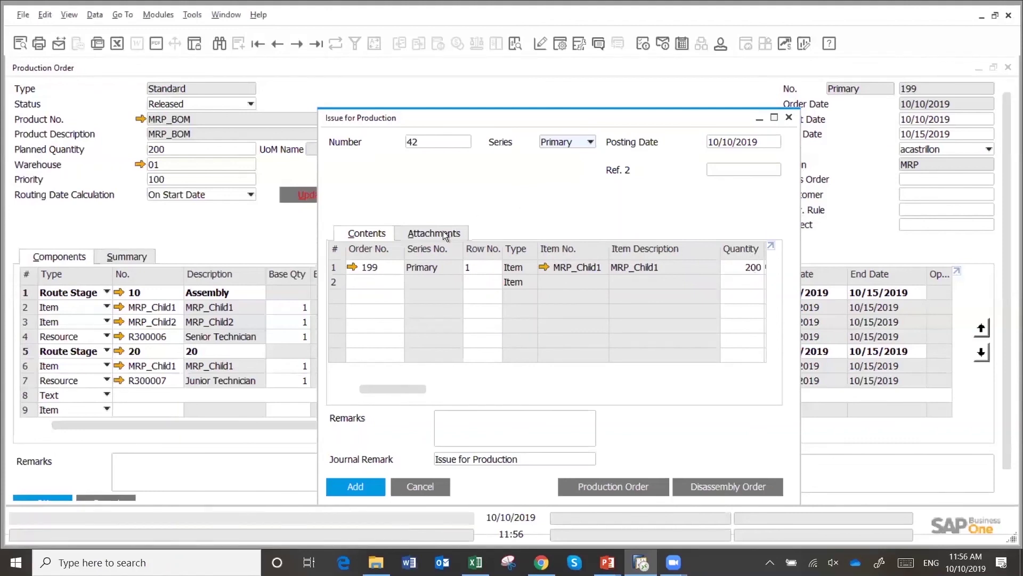
left_click(353, 484)
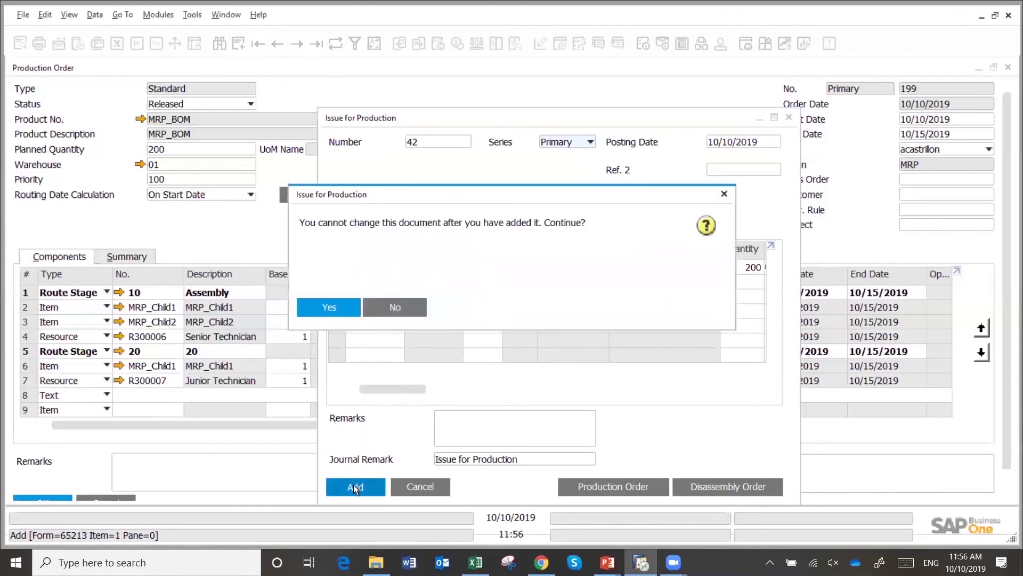
left_click(325, 313)
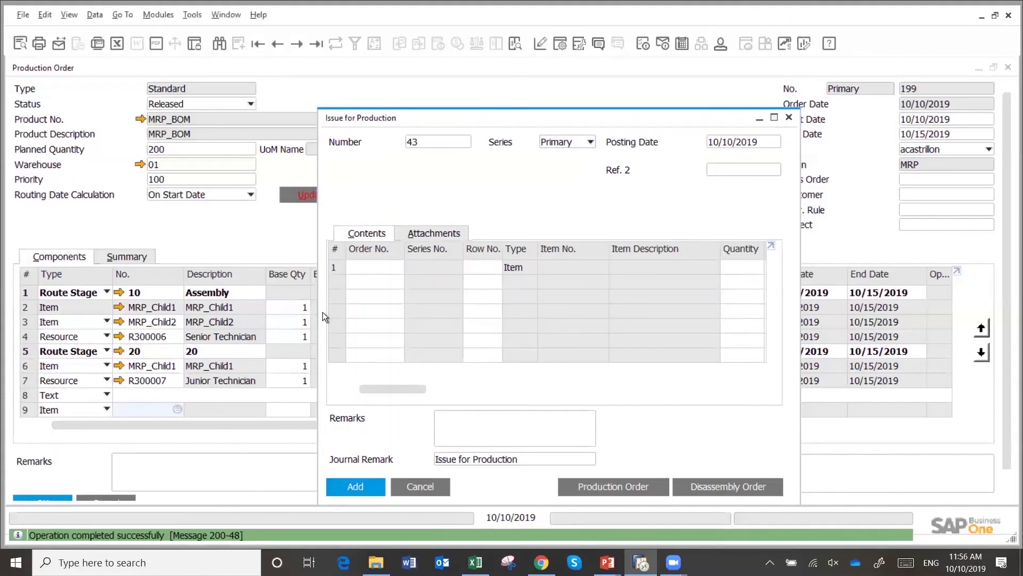
left_click(411, 482)
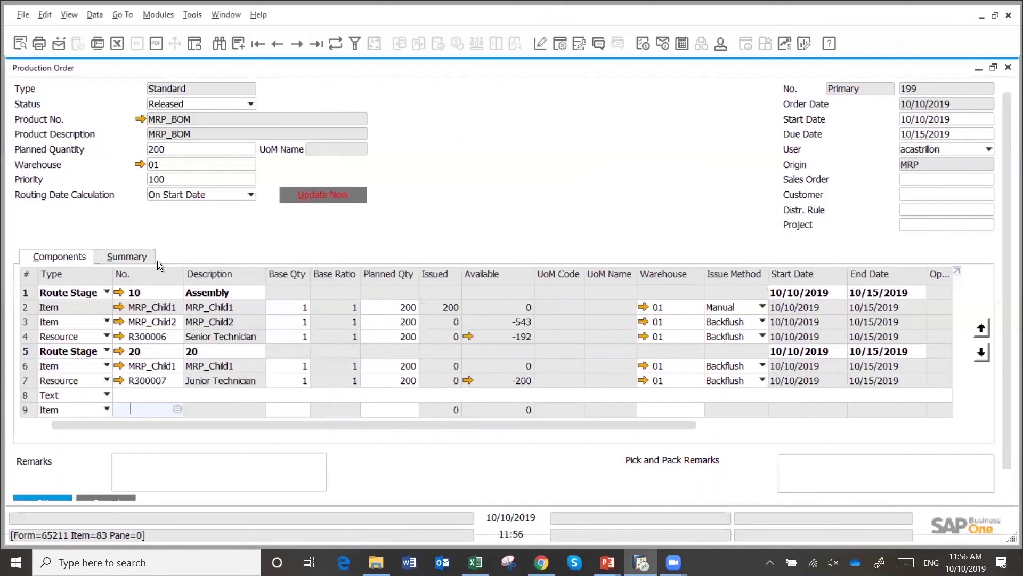
Check the actual costs in the production order's summary and return to its component rows.
left_click(136, 260)
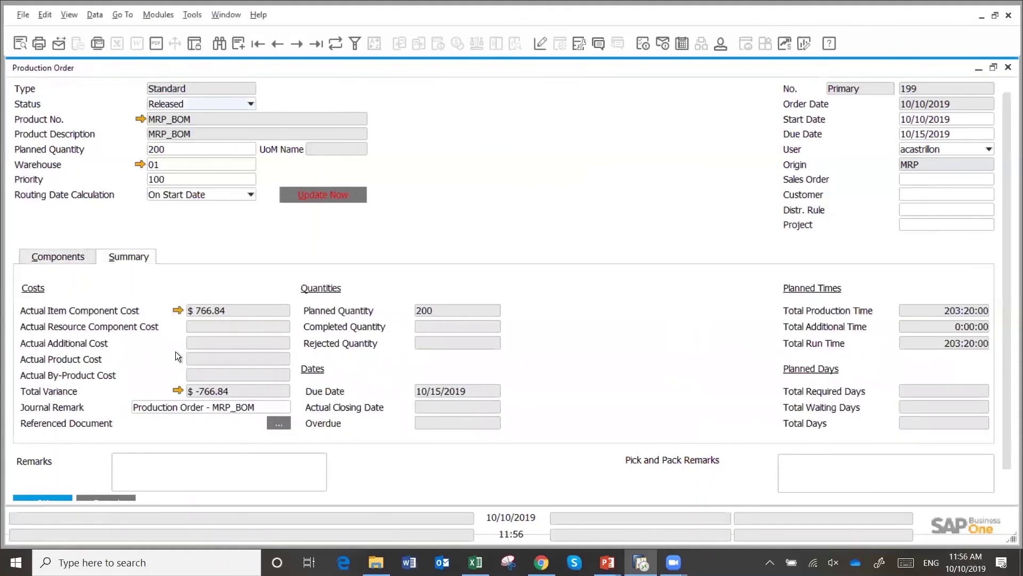
left_click(30, 257)
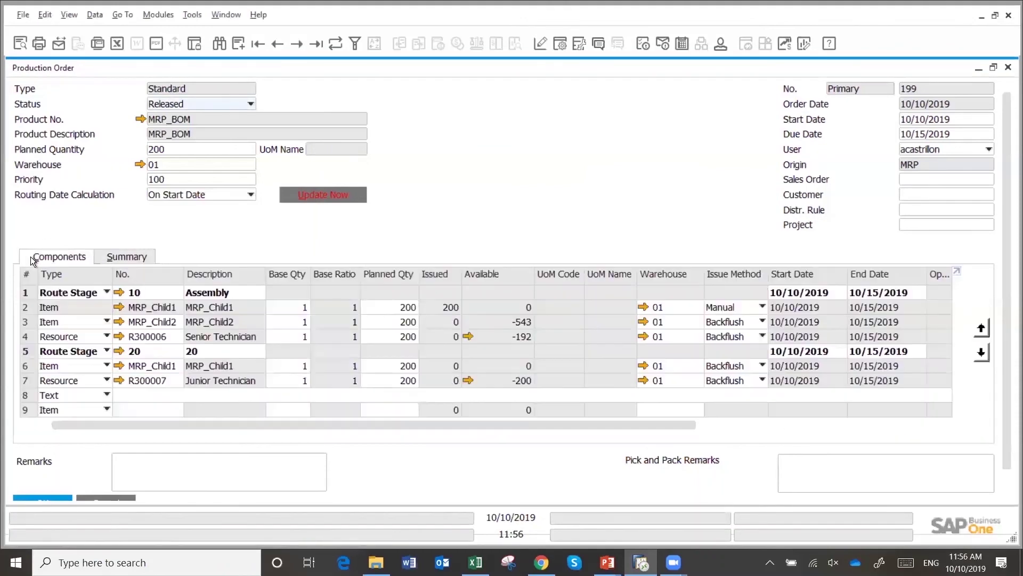
Report completion of the MRP_BOM production order with a receipt quantity of 202, keeping the transaction type Complete.
right_click(524, 105)
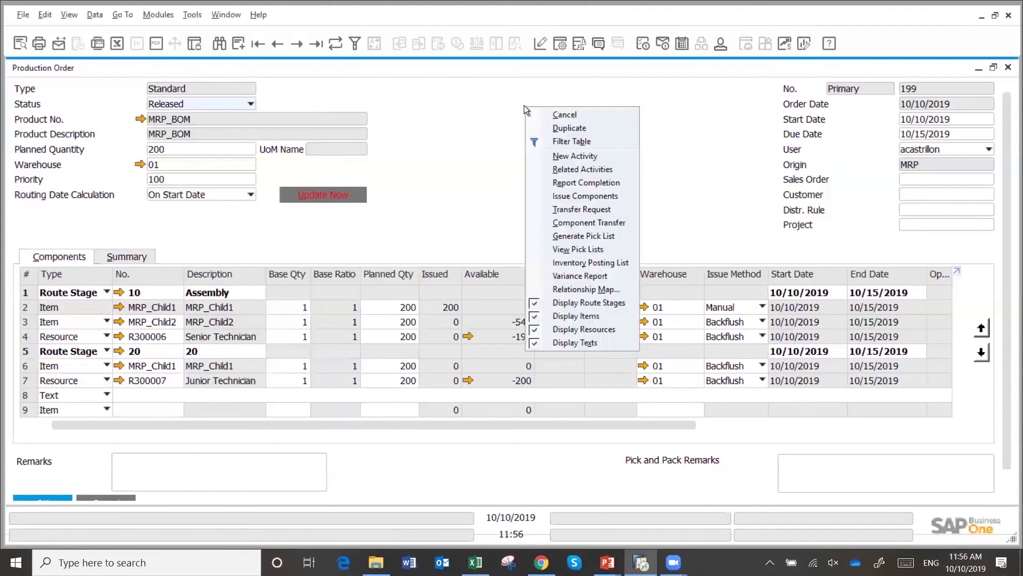
left_click(560, 181)
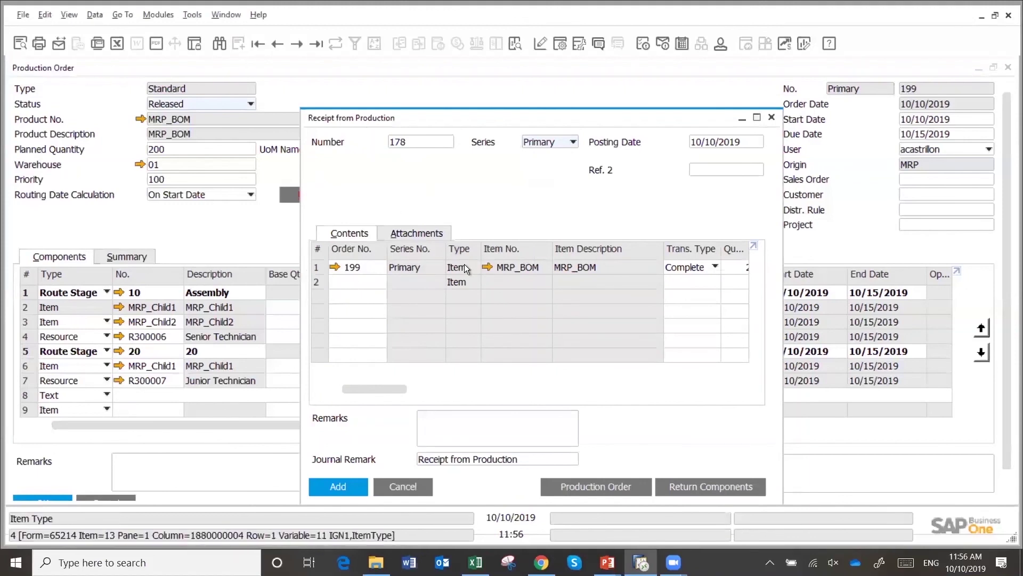
left_click_drag(402, 392, 424, 395)
left_click(600, 267)
type("202")
key("Tab")
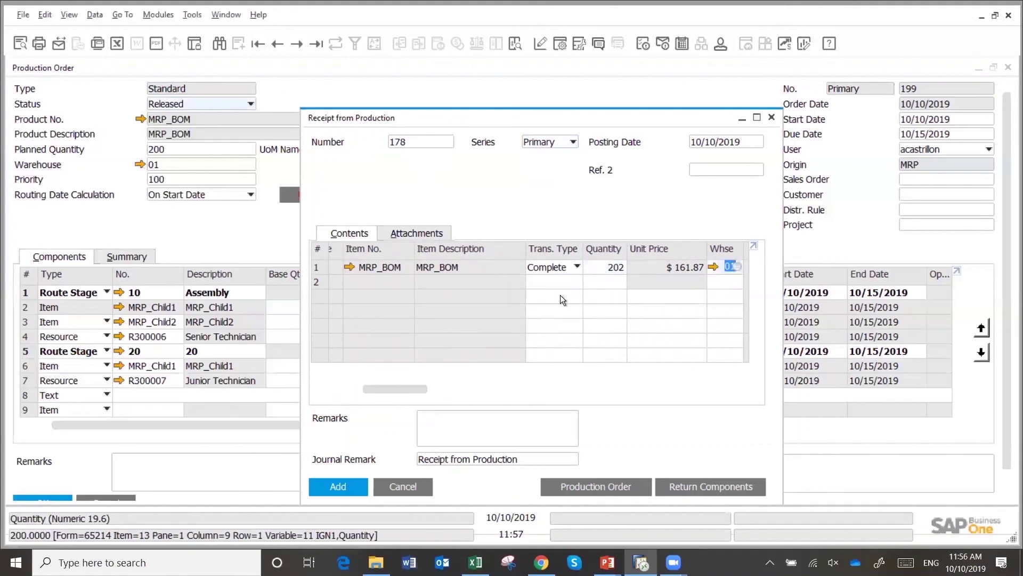
Add the Receipt from Production document, accepting the minimum inventory warnings, and close its form.
left_click(329, 491)
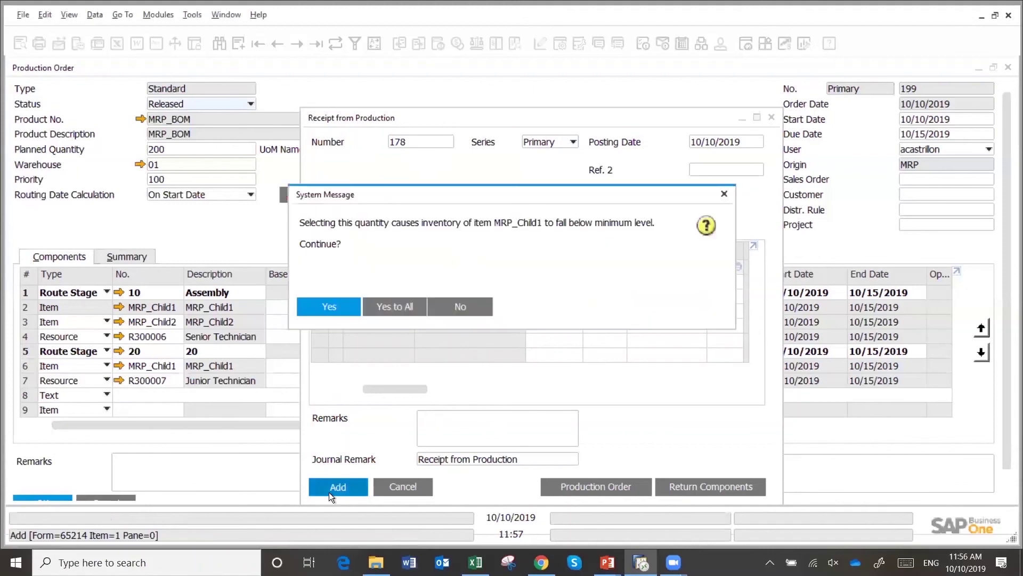
left_click(388, 306)
left_click(318, 309)
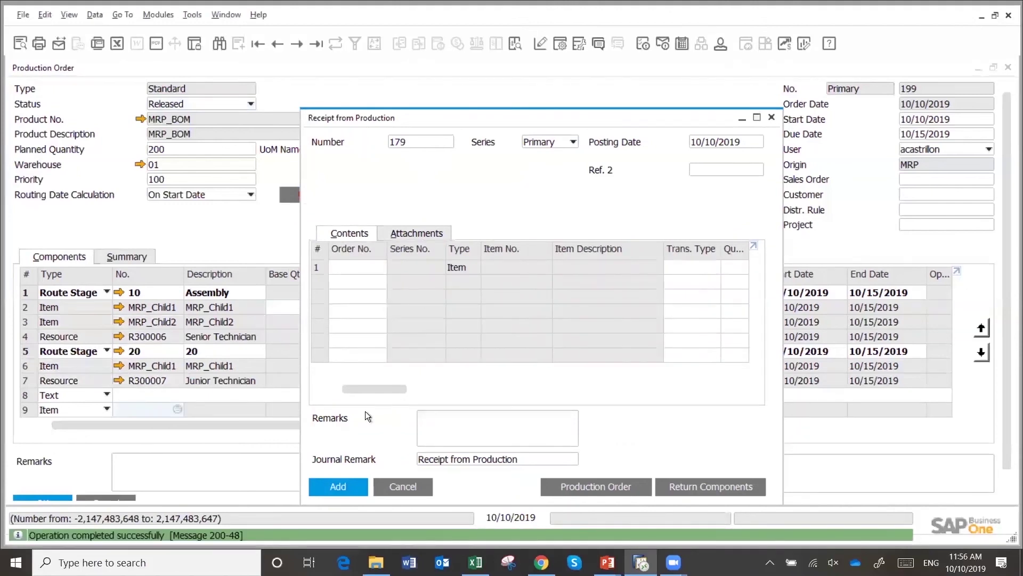
left_click(403, 487)
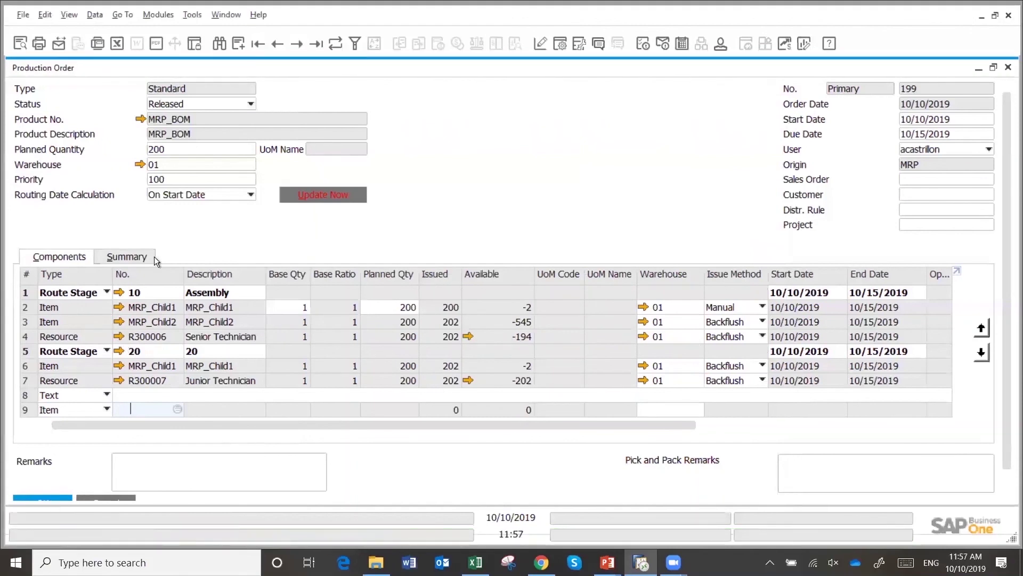
Check the costs and variance in the production order's summary, then set its status to Closed and update the order.
left_click(116, 257)
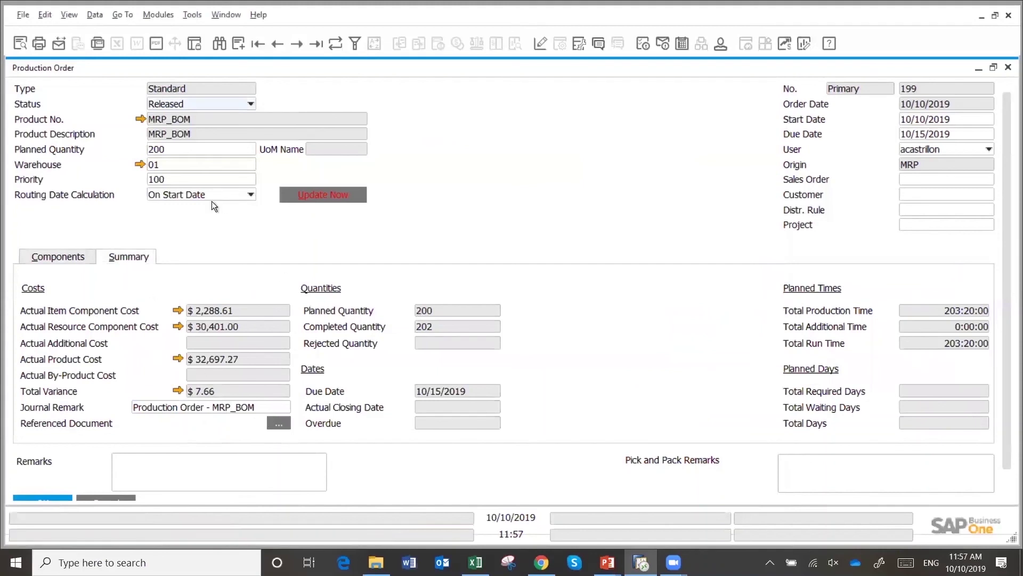
left_click(251, 104)
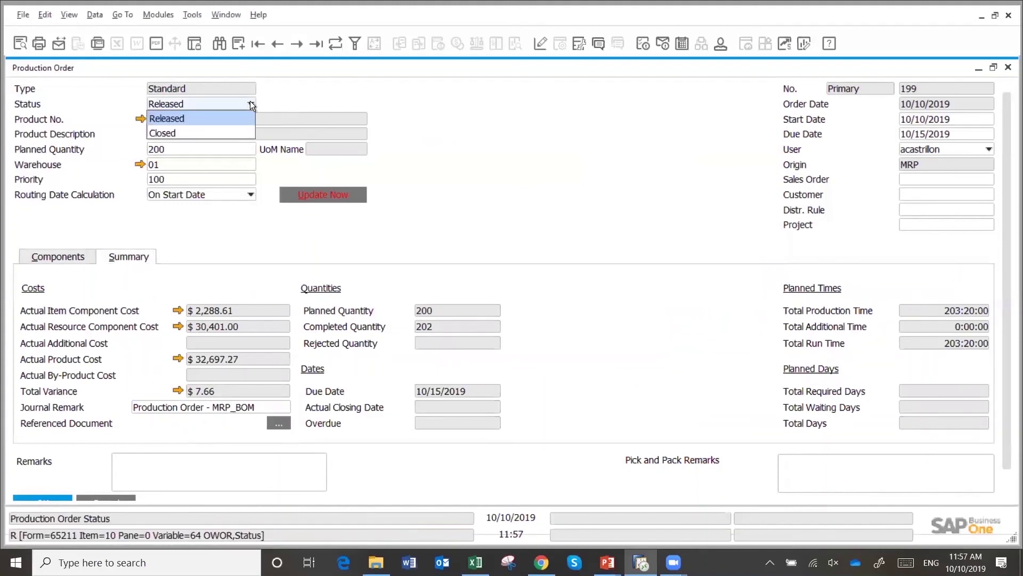
left_click(181, 132)
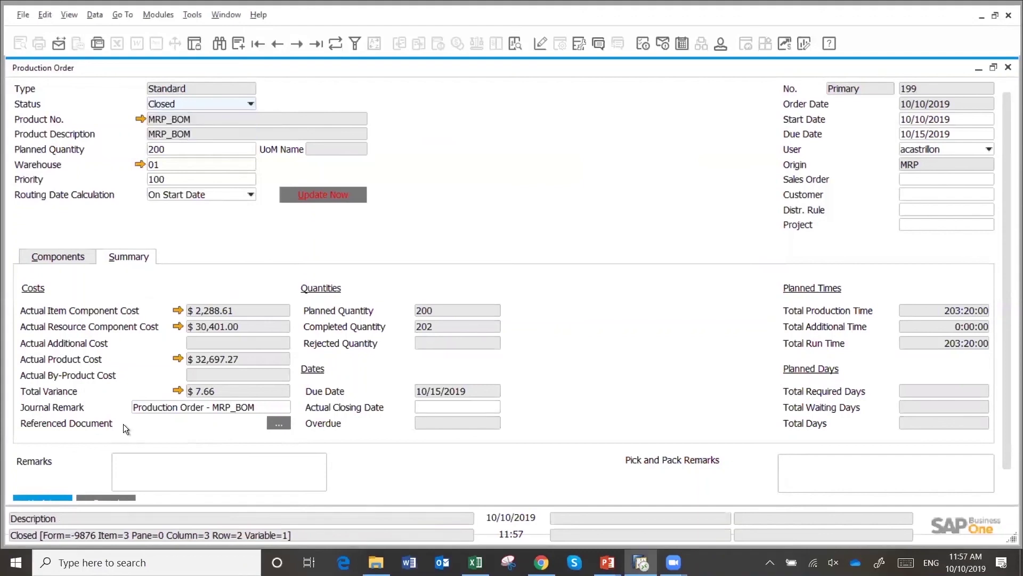
left_click(49, 495)
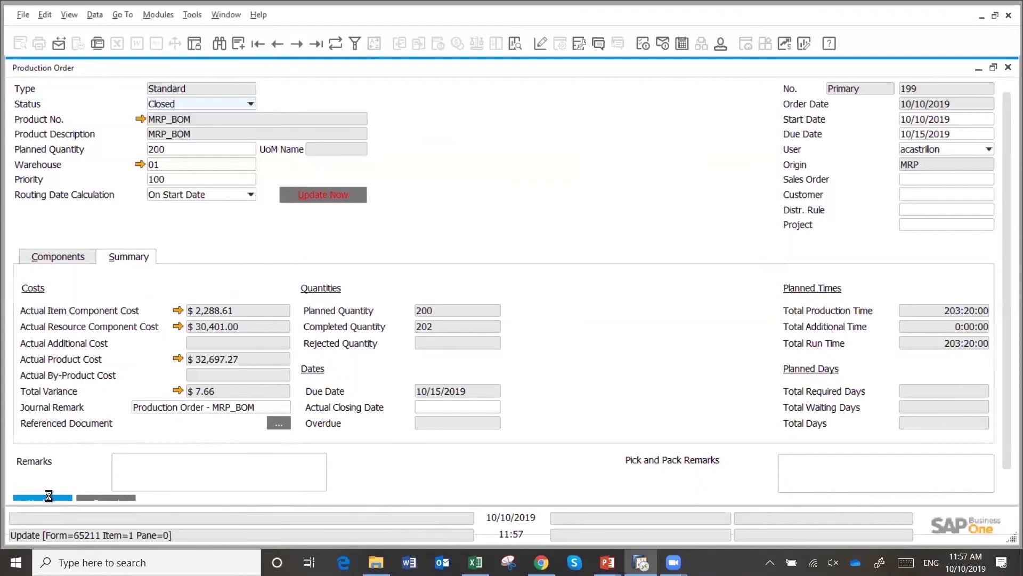